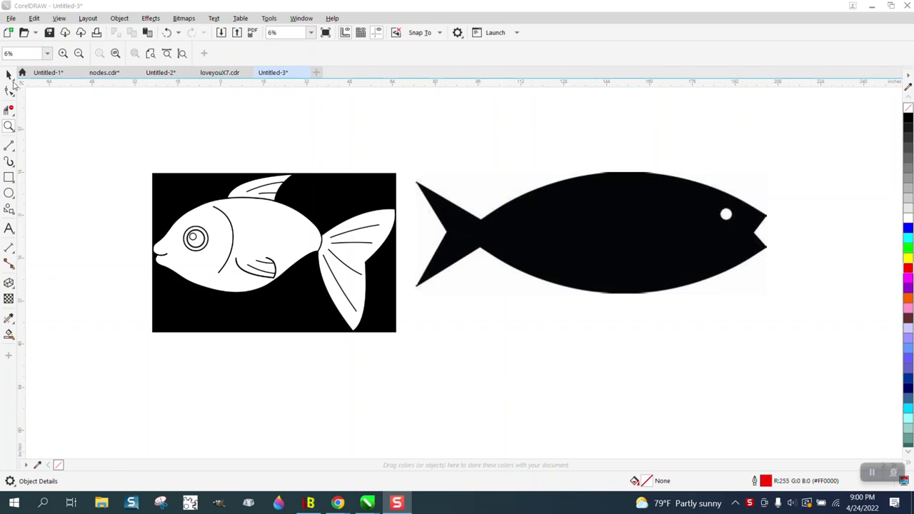
# - Move the white fish on black picture slightly upward on the page
pyautogui.click(9, 75)
pyautogui.moveTo(257, 235); pyautogui.dragTo(258, 206)
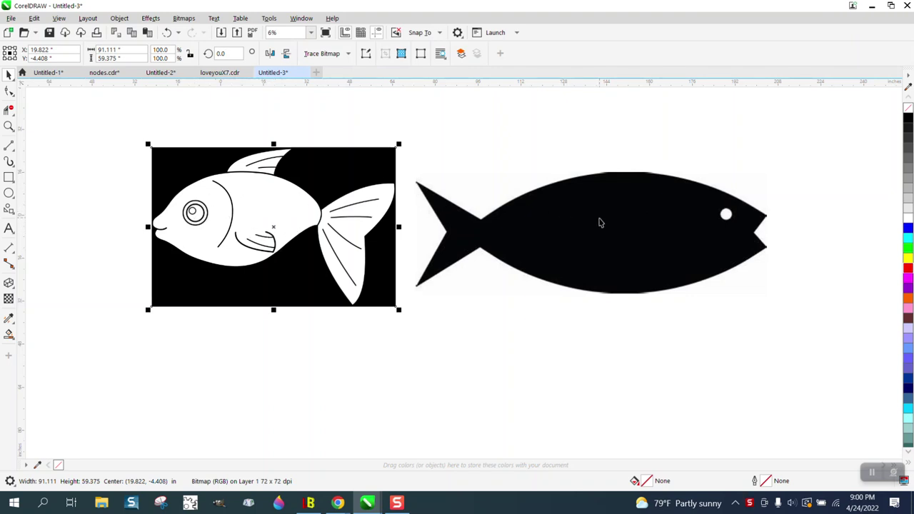
# - Change the image search to 'fish clipart' and set the image size filter
pyautogui.moveTo(338, 503)
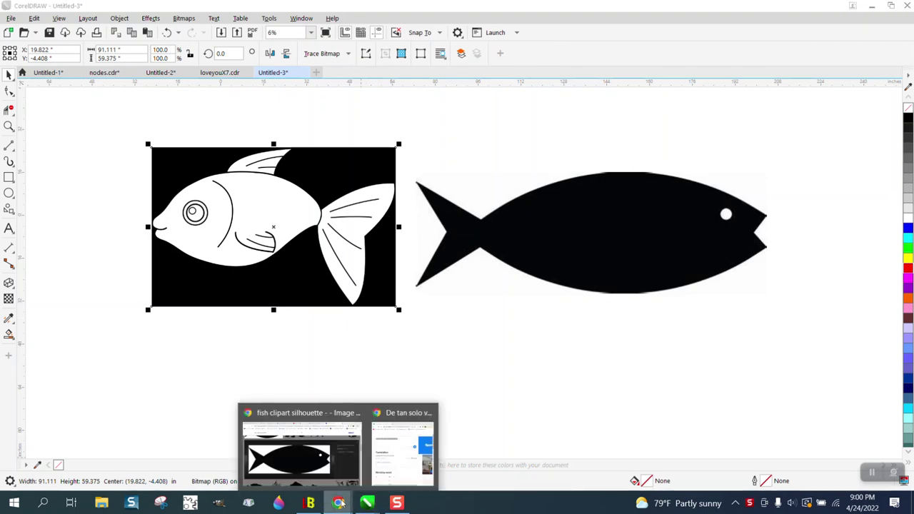
pyautogui.click(322, 475)
pyautogui.click(13, 30)
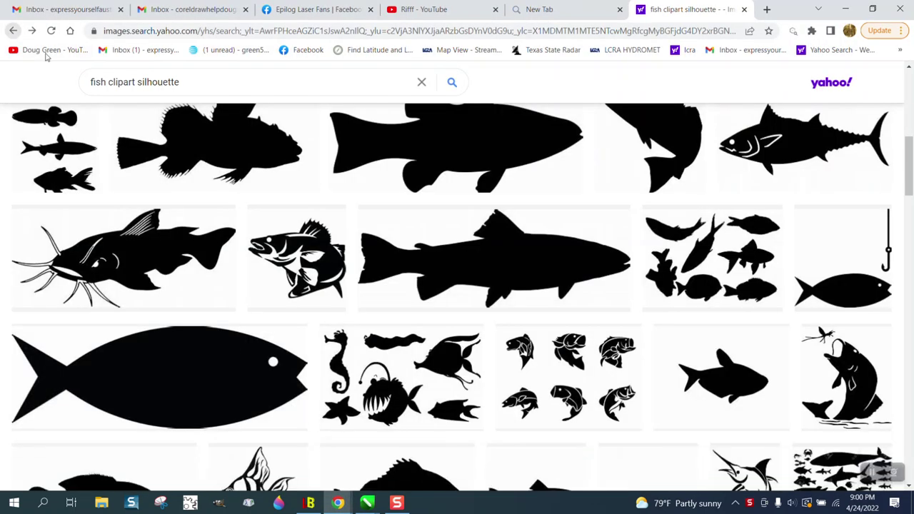
pyautogui.click(213, 85)
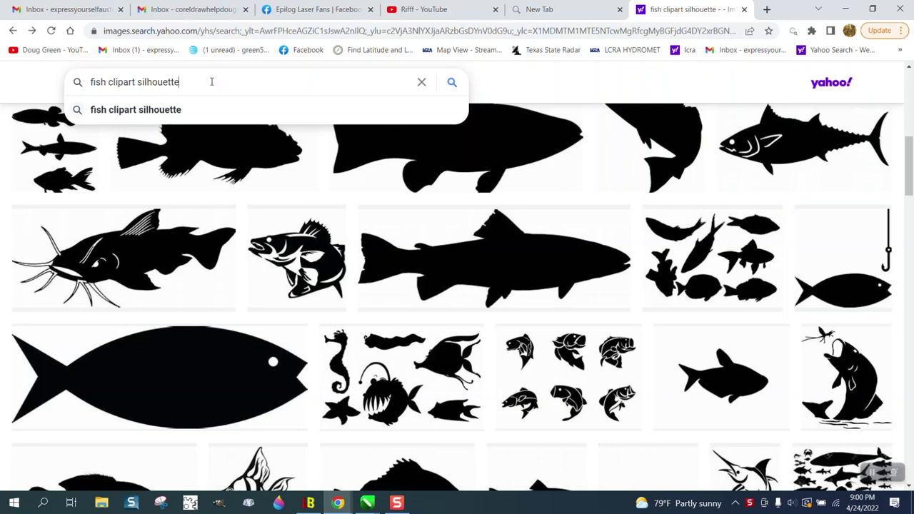
pyautogui.press('BackSpace')
pyautogui.press('BackSpace')
pyautogui.press('BackSpace')
pyautogui.press('BackSpace')
pyautogui.press('BackSpace')
pyautogui.press('BackSpace')
pyautogui.press('BackSpace')
pyautogui.press('BackSpace')
pyautogui.press('BackSpace')
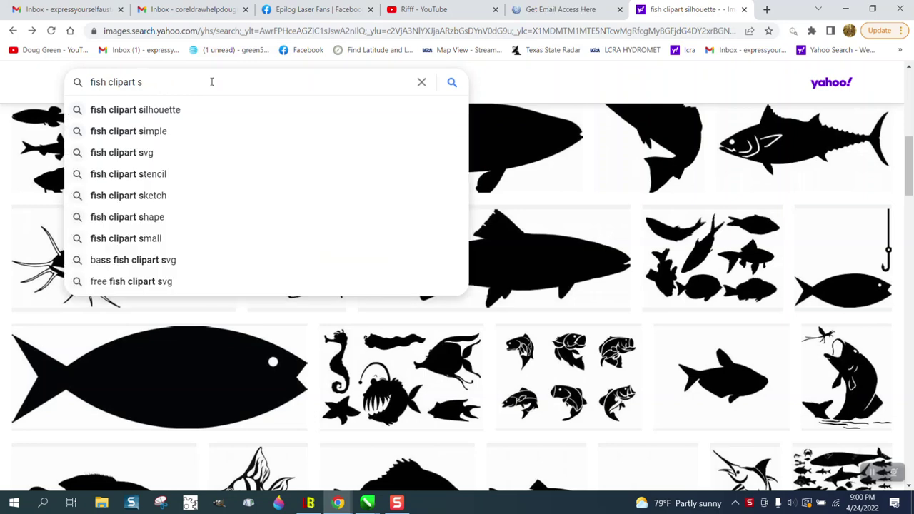
pyautogui.press('Return')
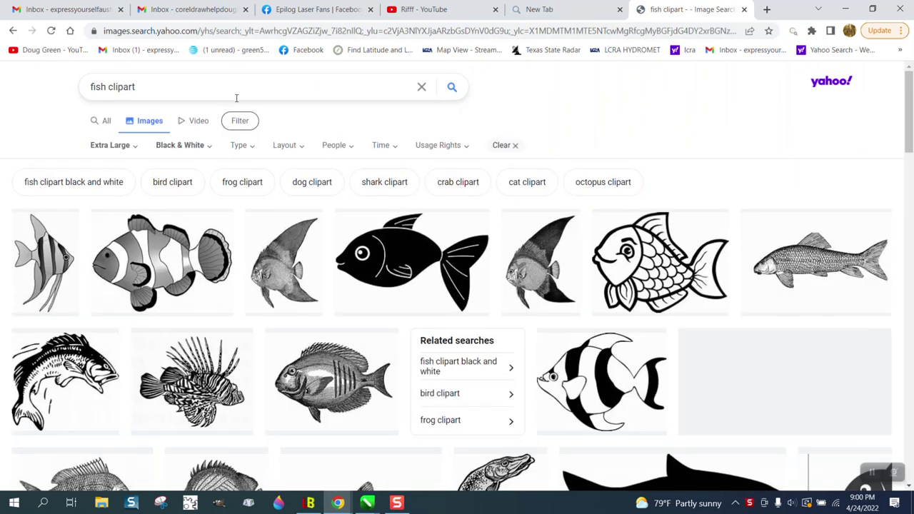
pyautogui.click(243, 121)
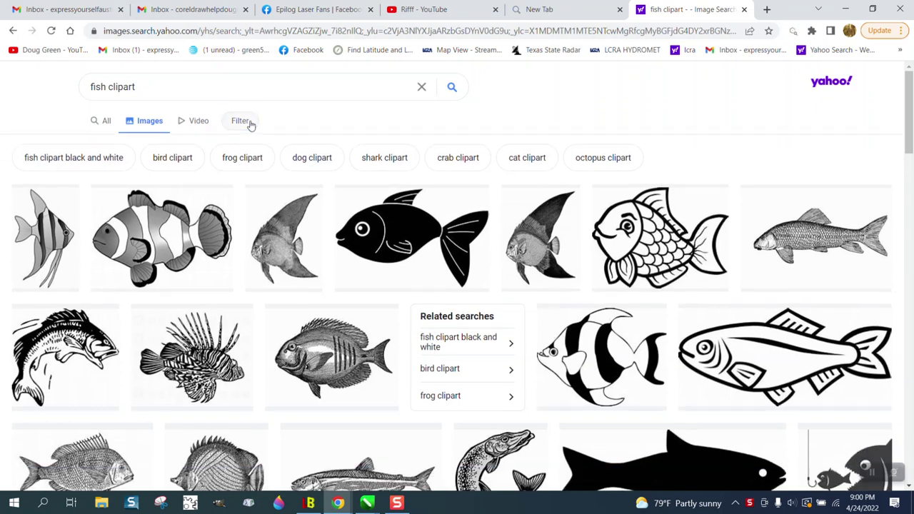
pyautogui.click(241, 122)
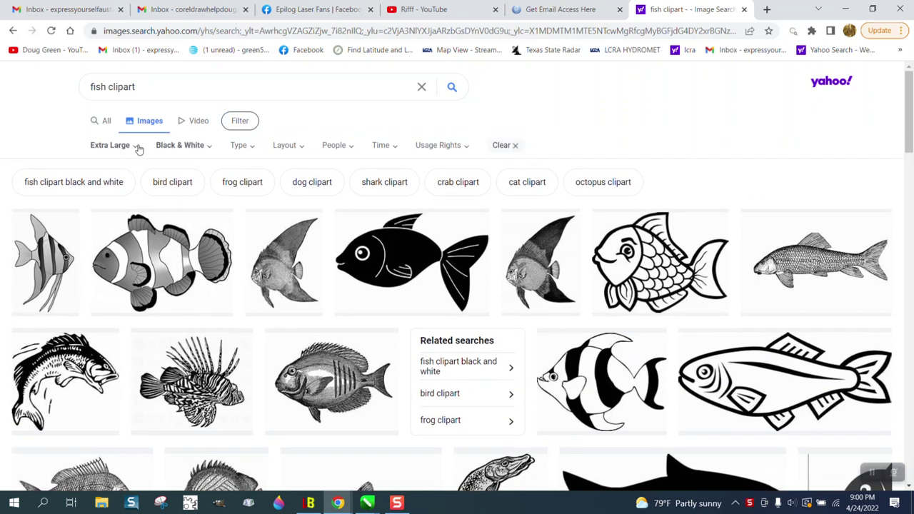
pyautogui.click(138, 147)
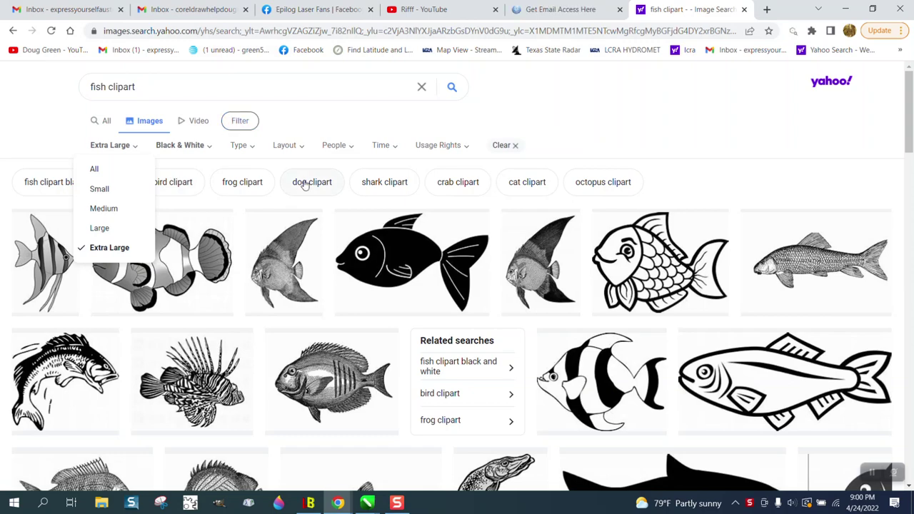
pyautogui.scroll(-5, 414, 256)
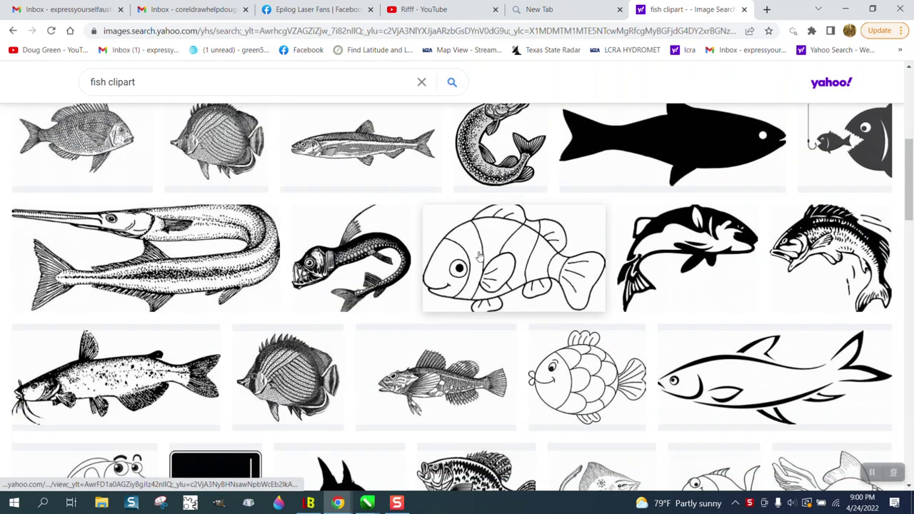
pyautogui.scroll(1, 480, 255)
# - Preview the black cartoon fish at large size and copy the image
pyautogui.click(650, 212)
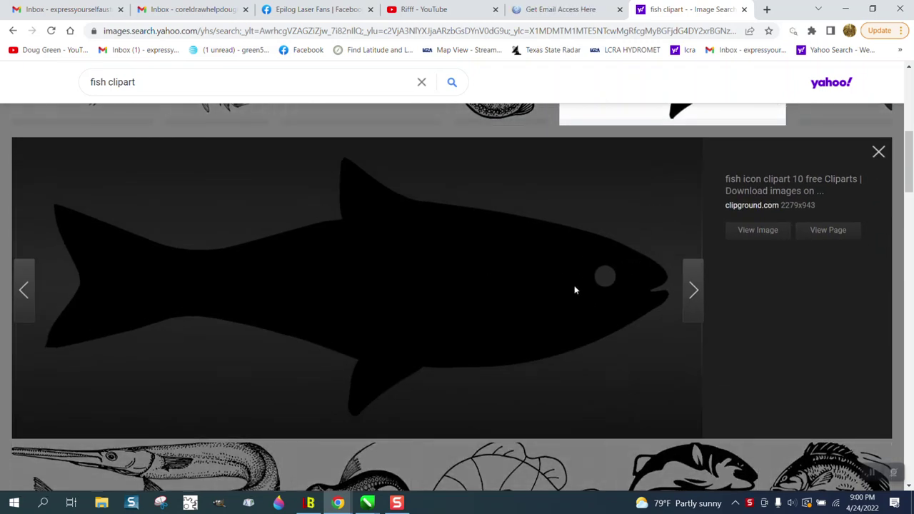
pyautogui.click(878, 152)
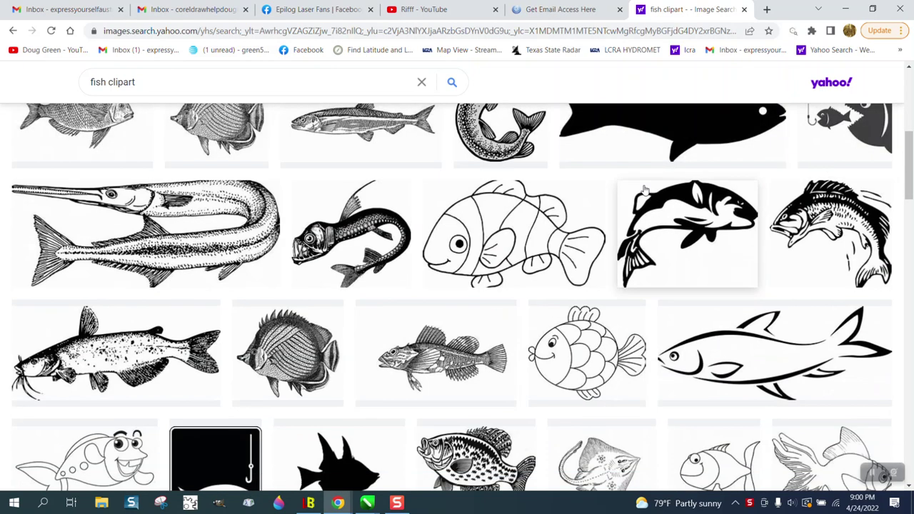
pyautogui.scroll(-1, 437, 242)
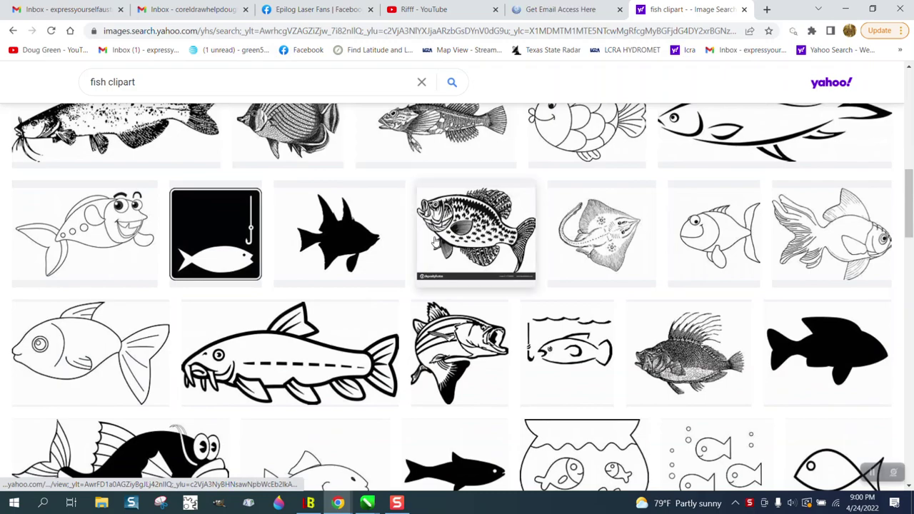
pyautogui.scroll(-1, 433, 240)
pyautogui.scroll(5, 433, 240)
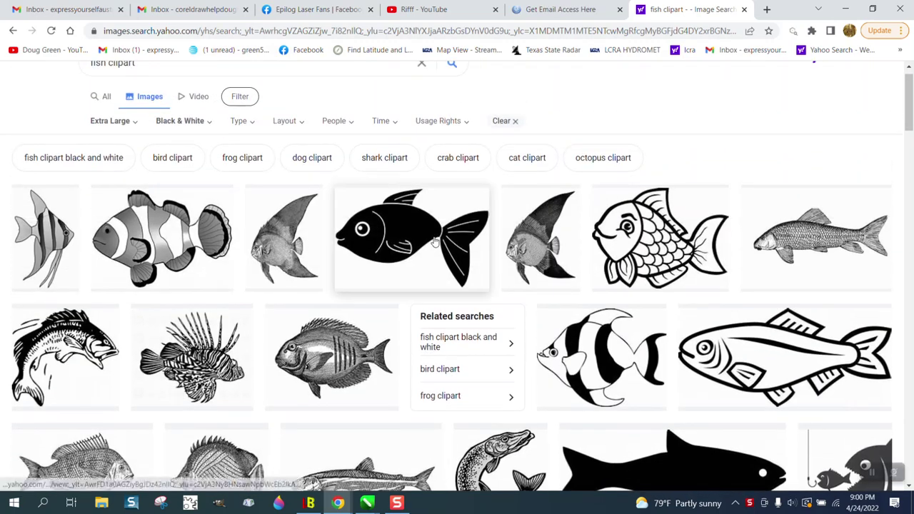
pyautogui.click(434, 242)
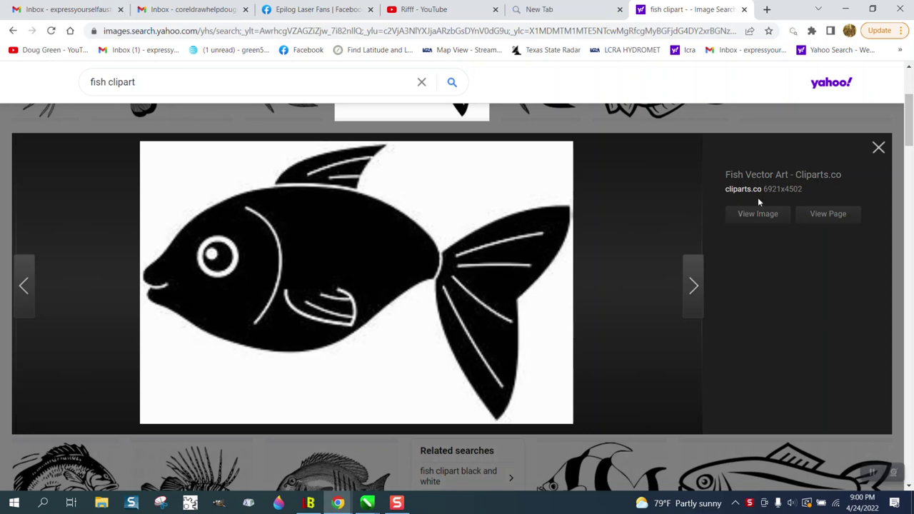
pyautogui.rightClick(367, 268)
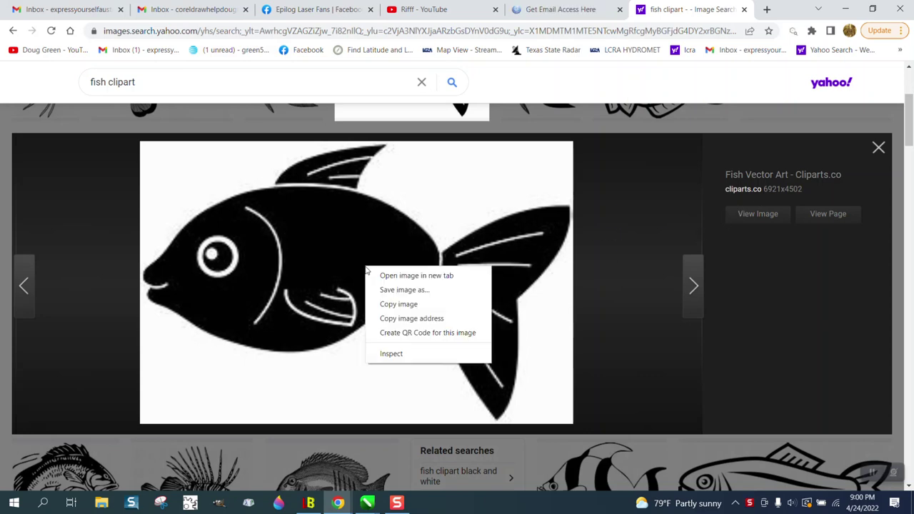
pyautogui.click(404, 306)
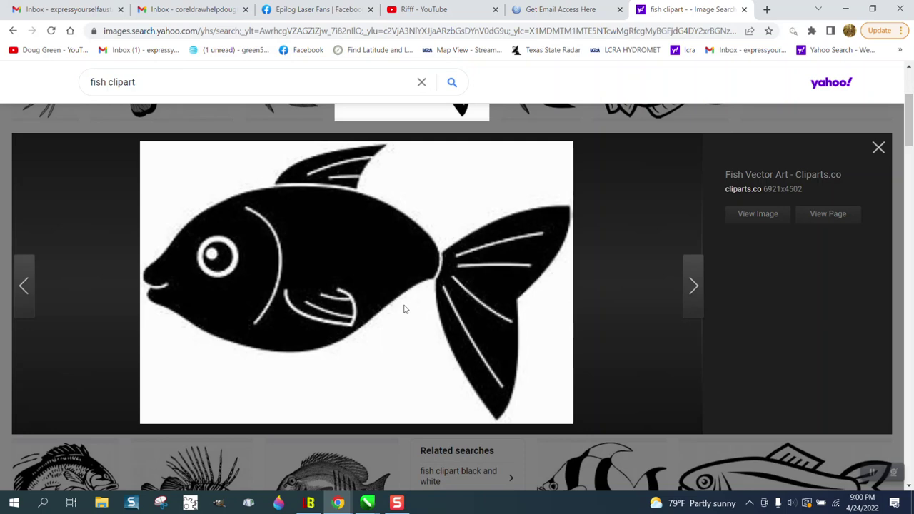
# - Paste the cartoon fish into Untitled-3, enlarge it and place it below the white fish
pyautogui.click(366, 504)
pyautogui.click(577, 463)
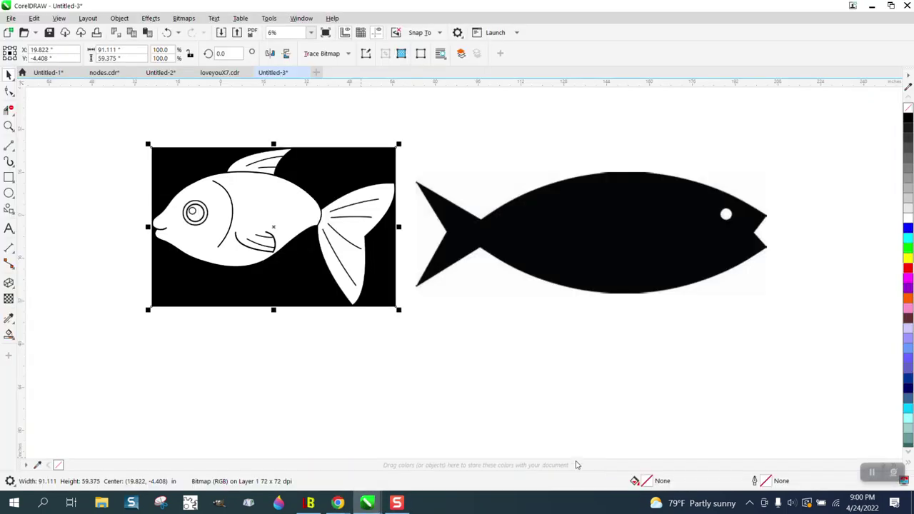
pyautogui.rightClick(459, 332)
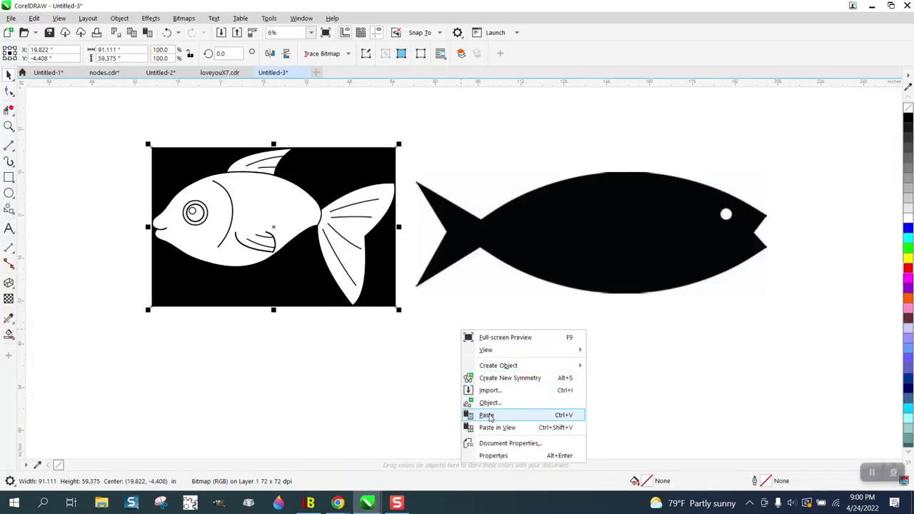
pyautogui.click(487, 416)
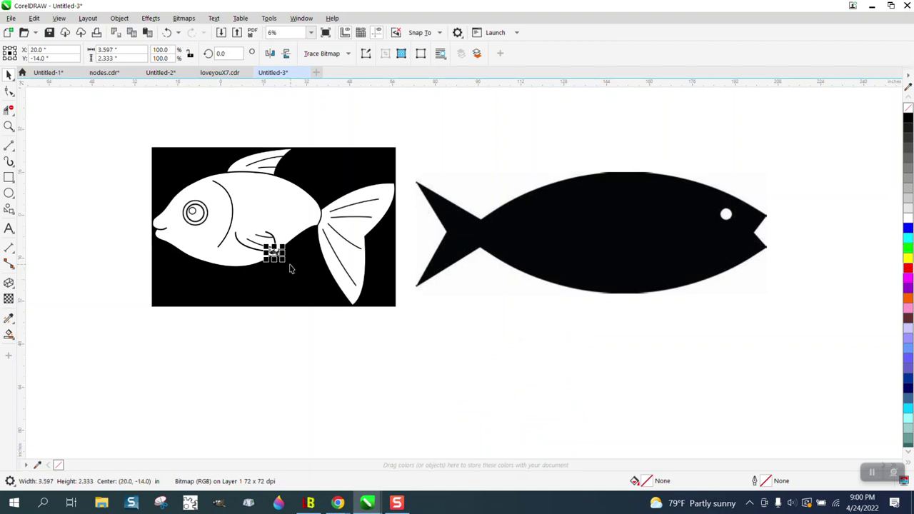
pyautogui.moveTo(285, 260); pyautogui.dragTo(461, 372)
pyautogui.moveTo(362, 310); pyautogui.dragTo(284, 380)
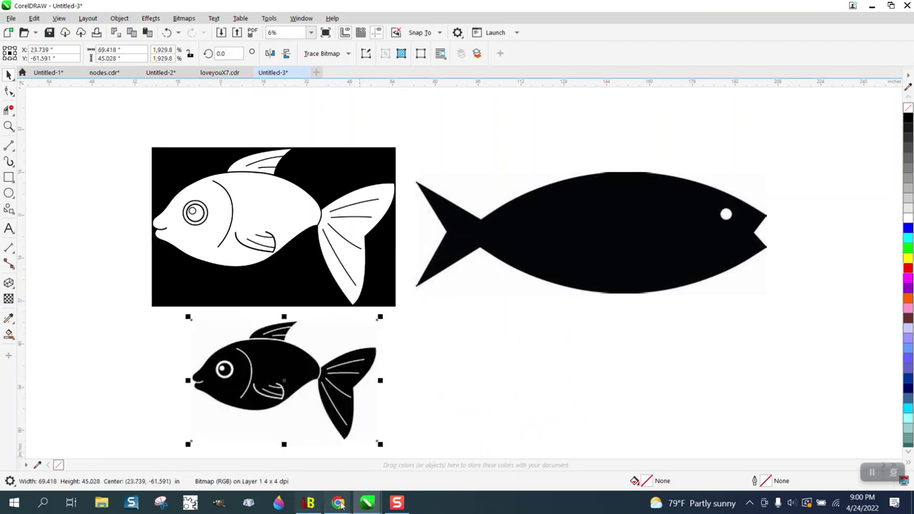
# - Search Yahoo Images for 'fish clipart silhouette'
pyautogui.moveTo(338, 503)
pyautogui.click(300, 446)
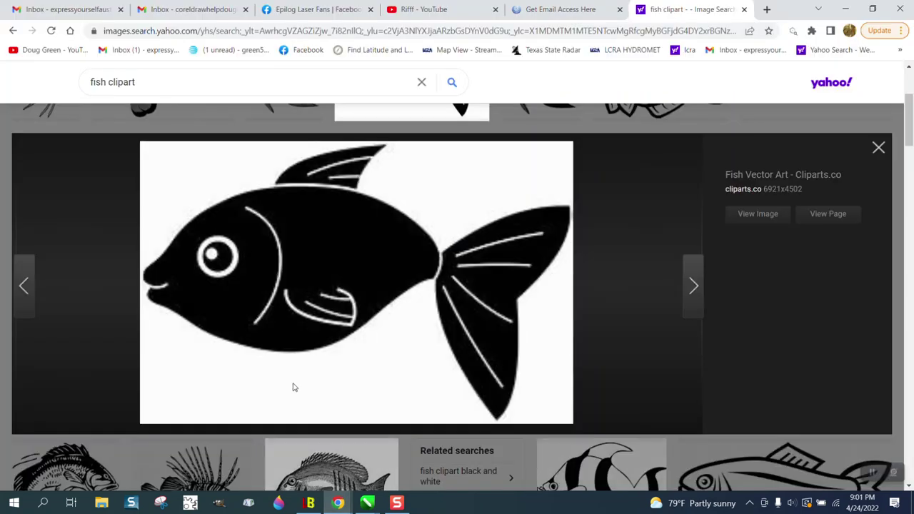
pyautogui.click(155, 83)
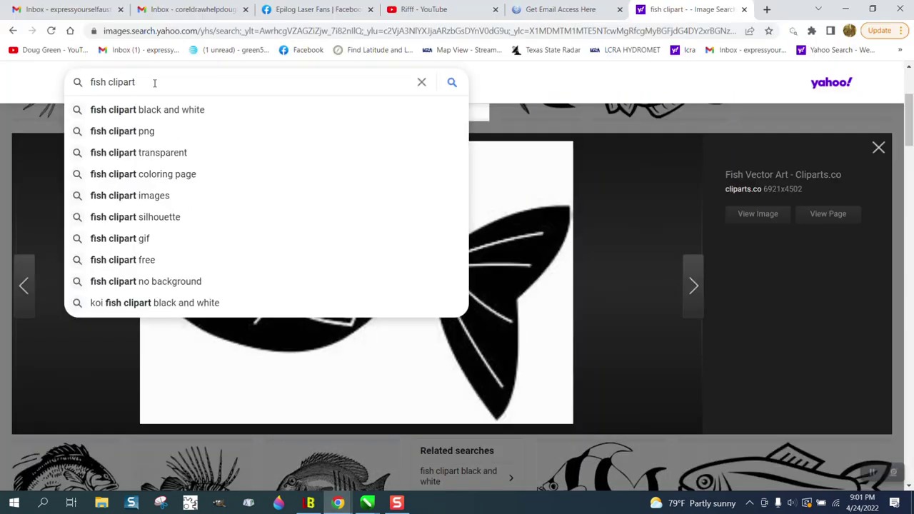
pyautogui.write('si')
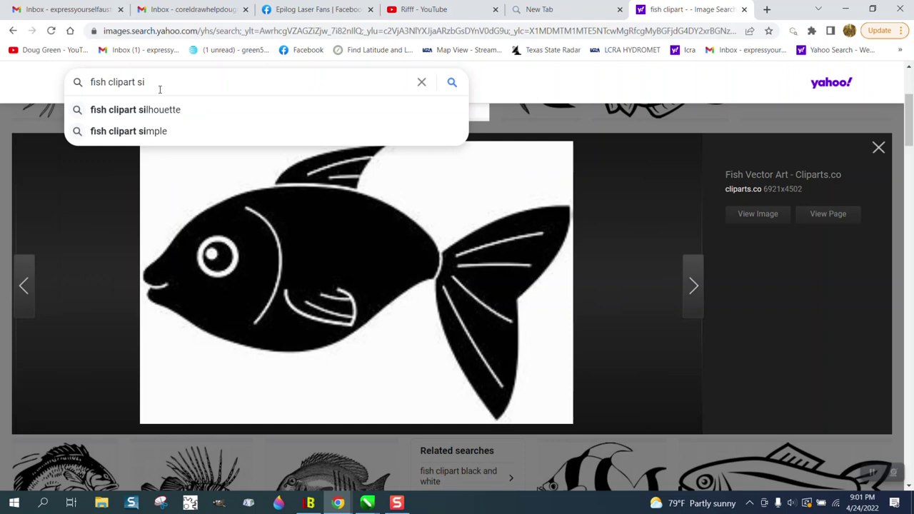
pyautogui.click(171, 113)
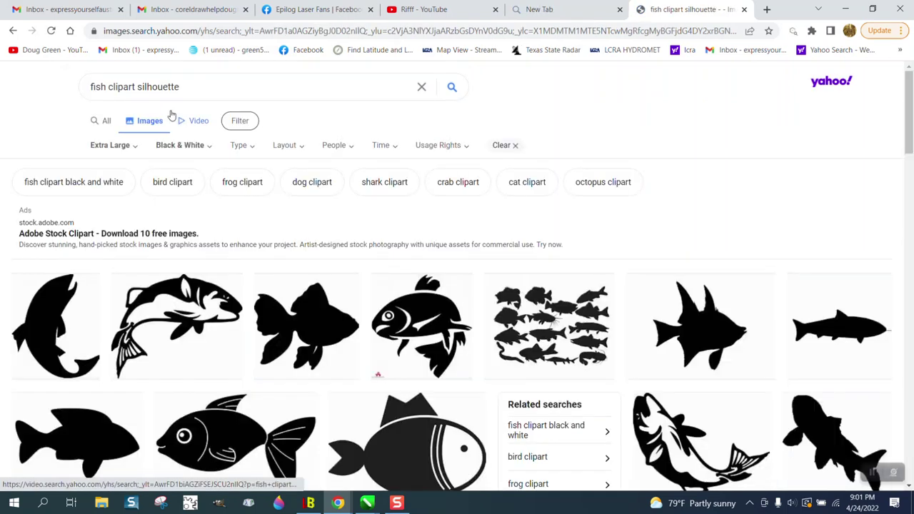
# - Preview the trout silhouette result and copy the image
pyautogui.scroll(-5, 428, 218)
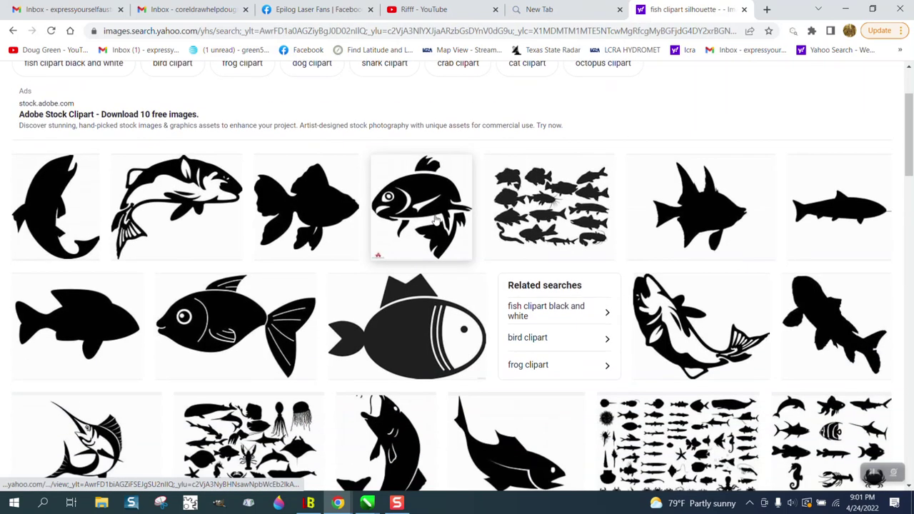
pyautogui.scroll(-1, 613, 300)
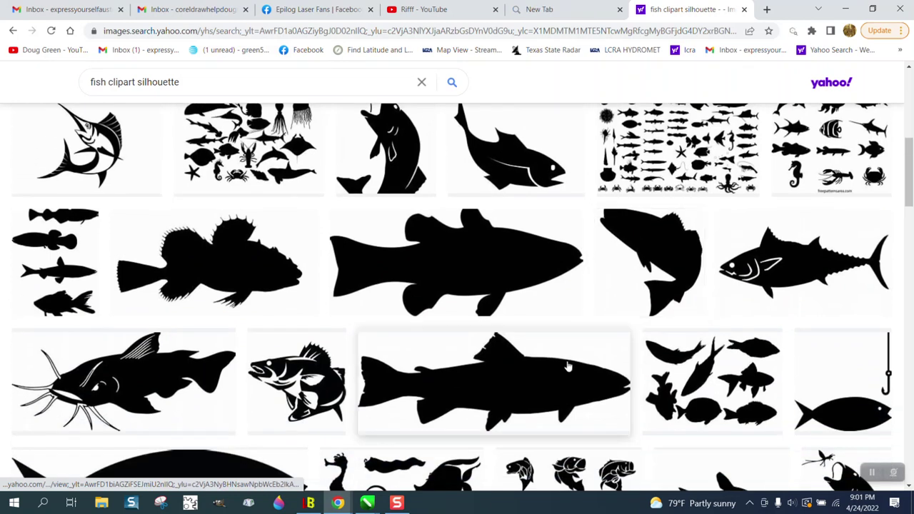
pyautogui.click(562, 373)
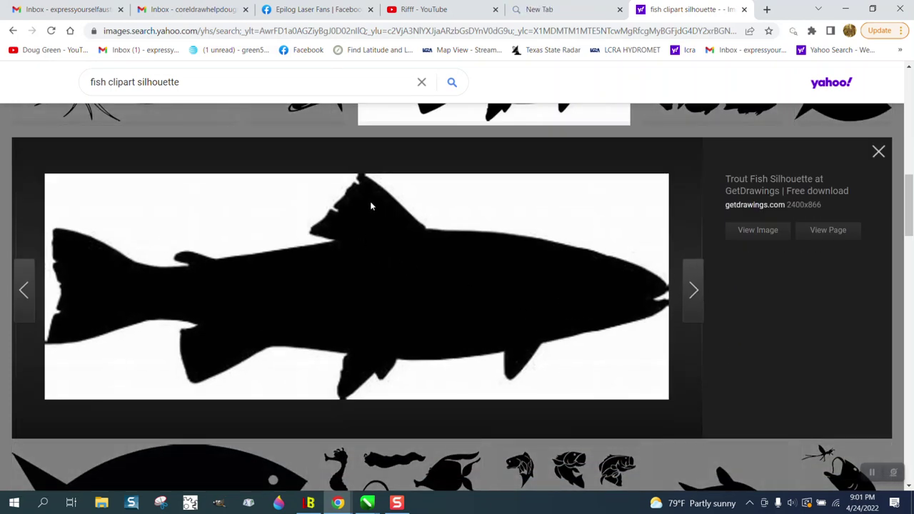
pyautogui.rightClick(461, 283)
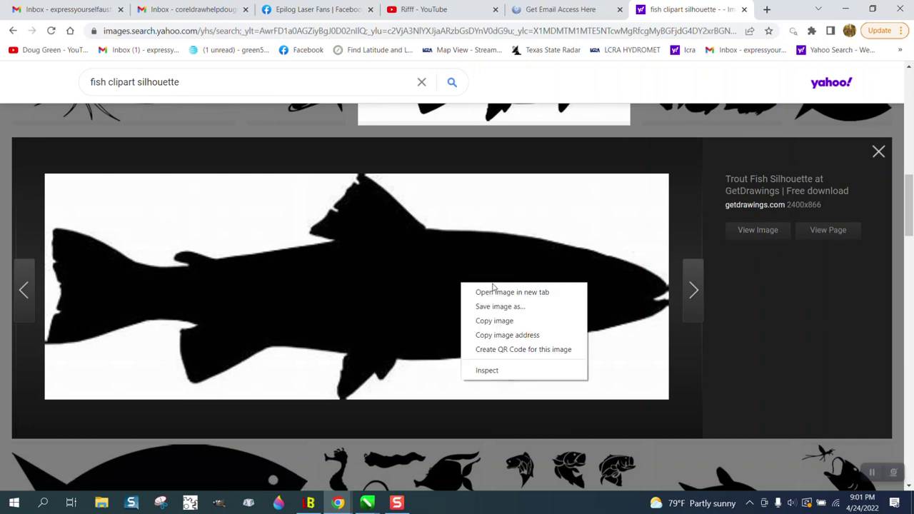
pyautogui.click(495, 320)
# - Paste the trout into Untitled-3, enlarge it above the black fish, and shift the oval fish right
pyautogui.moveTo(367, 502)
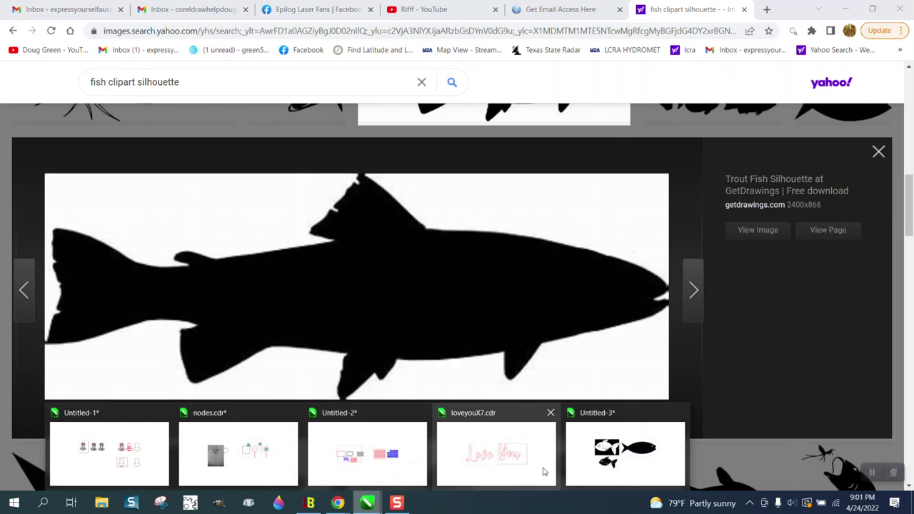
pyautogui.click(587, 458)
pyautogui.scroll(-1, 501, 348)
pyautogui.rightClick(521, 353)
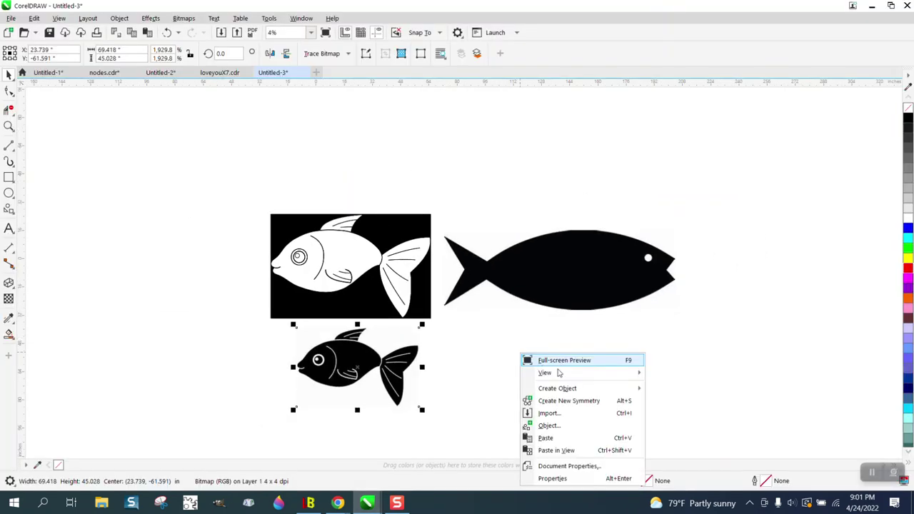
pyautogui.click(546, 434)
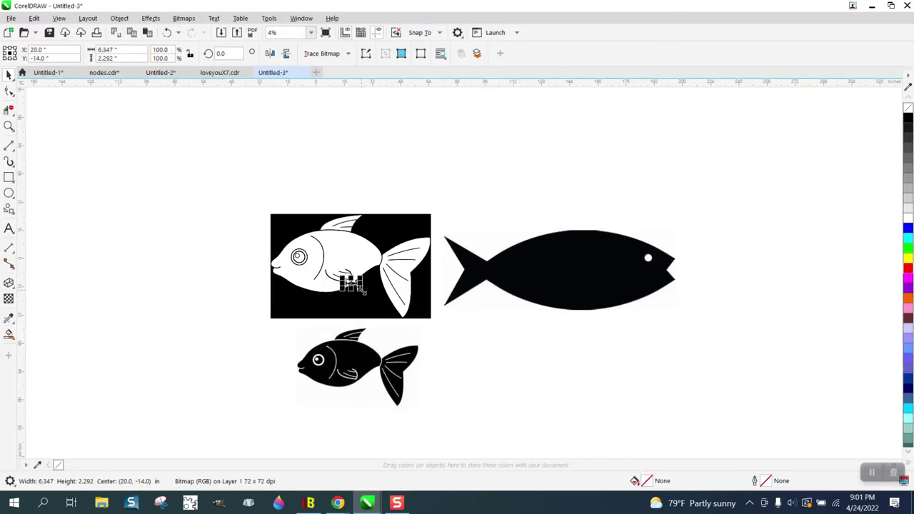
pyautogui.moveTo(364, 290); pyautogui.dragTo(569, 390)
pyautogui.moveTo(465, 333); pyautogui.dragTo(585, 179)
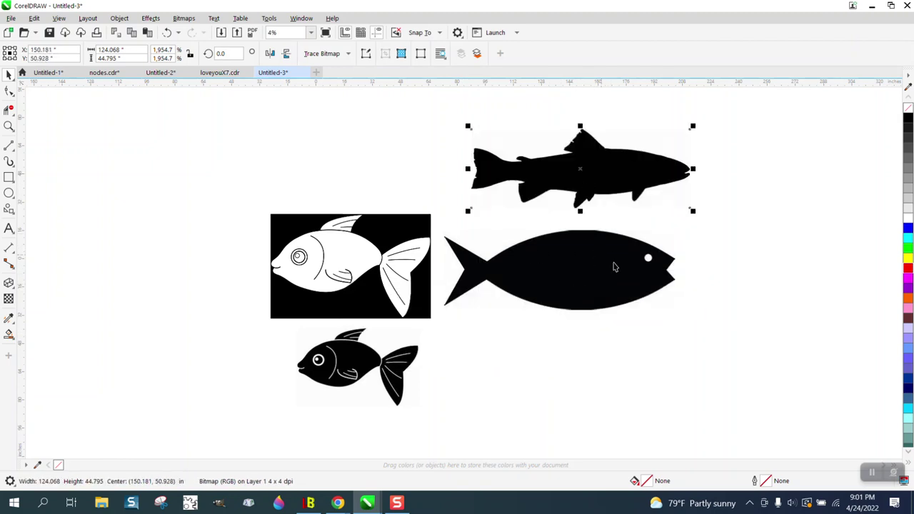
pyautogui.moveTo(582, 277); pyautogui.dragTo(625, 272)
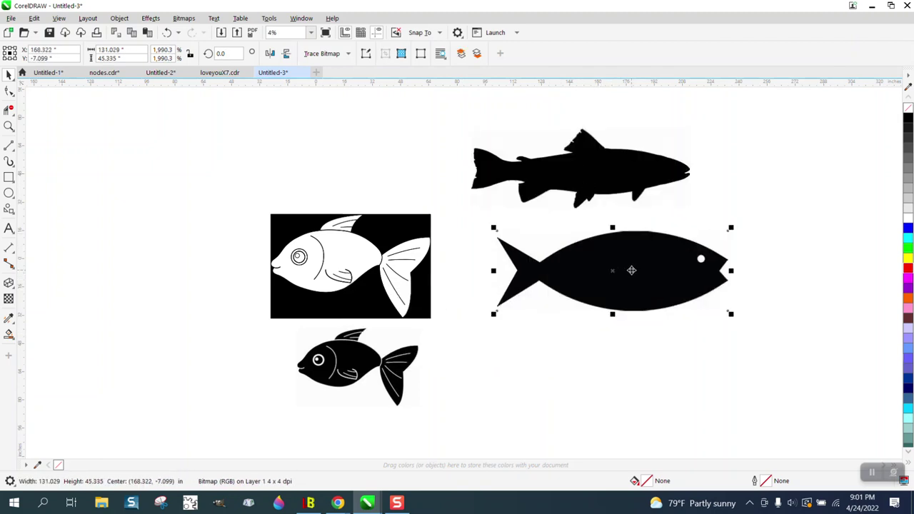
# - Draw a yellow rectangle around the oval black fish and send it to the back
pyautogui.click(8, 177)
pyautogui.moveTo(426, 197)
pyautogui.mouseDown()
pyautogui.moveTo(688, 310)
pyautogui.moveTo(805, 345)
pyautogui.mouseUp()
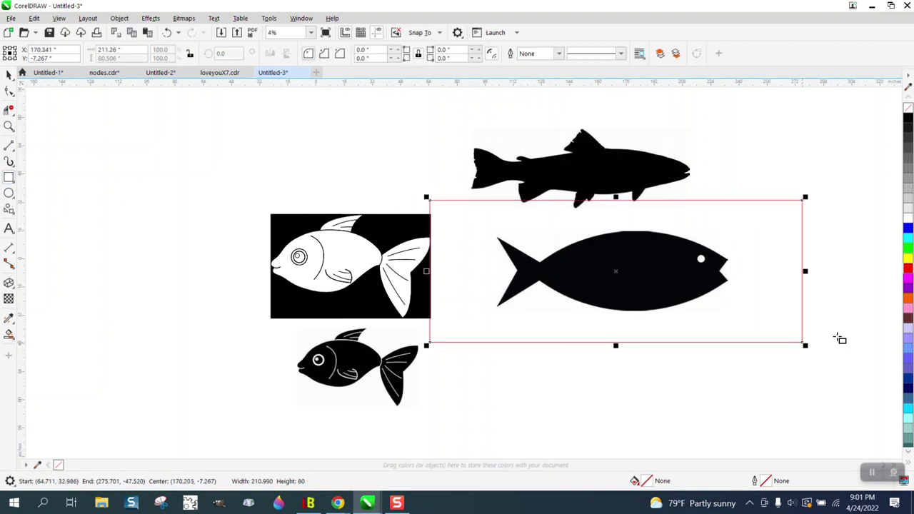
pyautogui.click(908, 258)
pyautogui.click(120, 19)
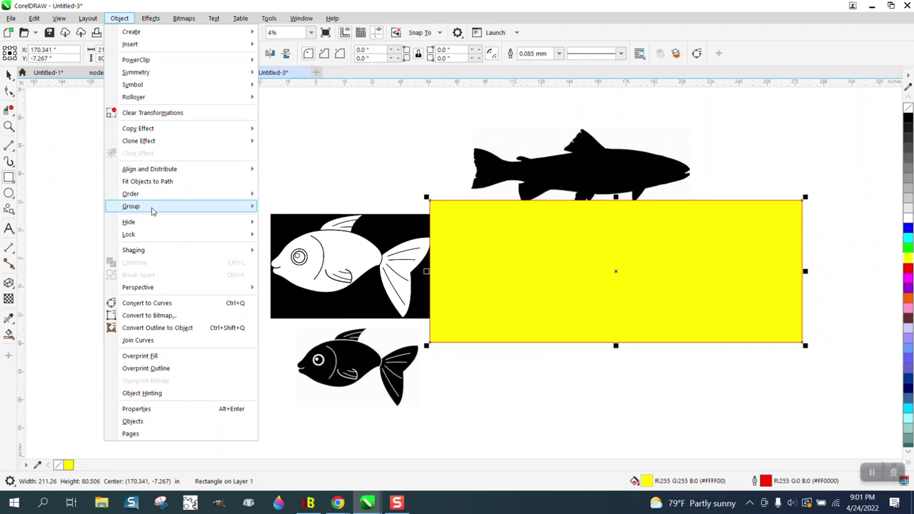
pyautogui.moveTo(151, 211)
pyautogui.moveTo(177, 194)
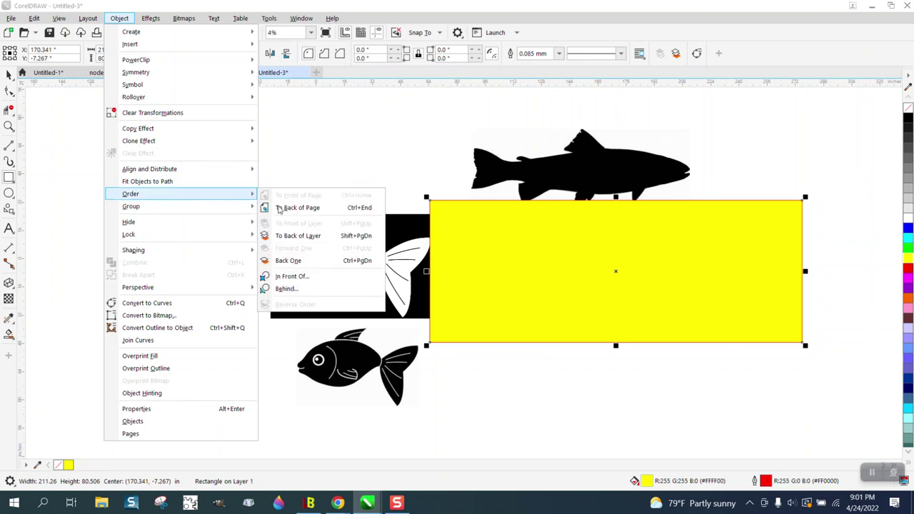
pyautogui.click(286, 214)
# - Delete the trout image and select the oval black fish
pyautogui.click(8, 74)
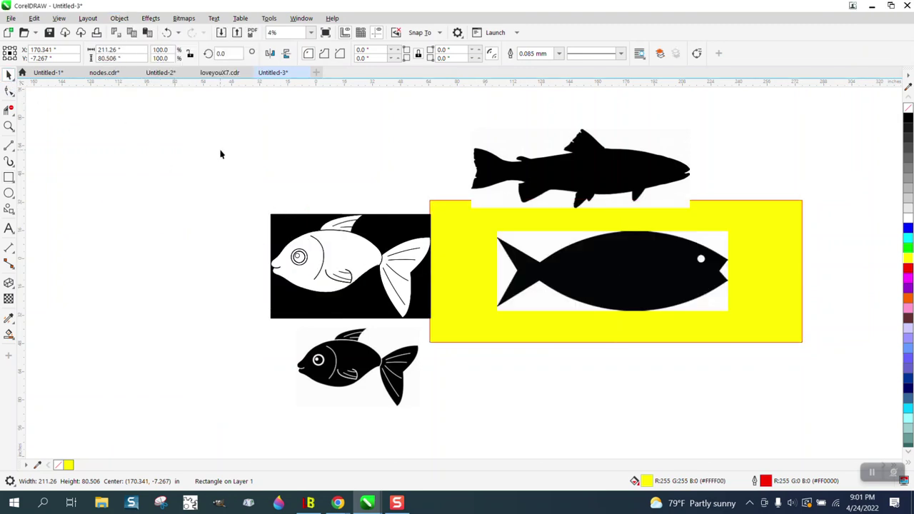
pyautogui.click(221, 153)
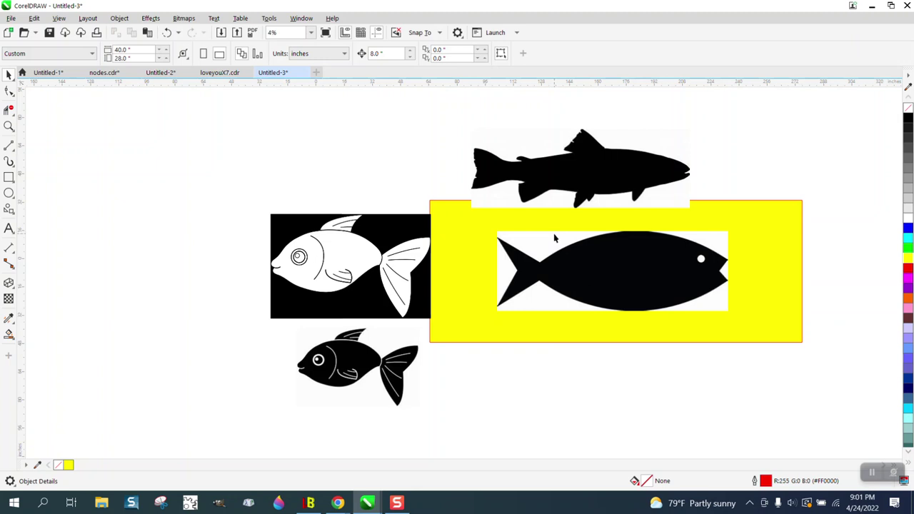
pyautogui.click(555, 237)
pyautogui.moveTo(572, 177); pyautogui.dragTo(490, 157)
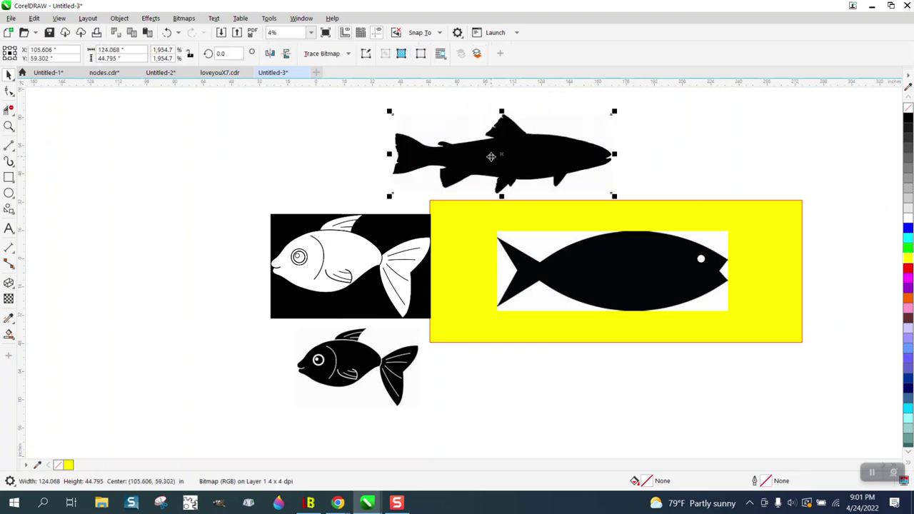
pyautogui.press('Delete')
pyautogui.click(564, 245)
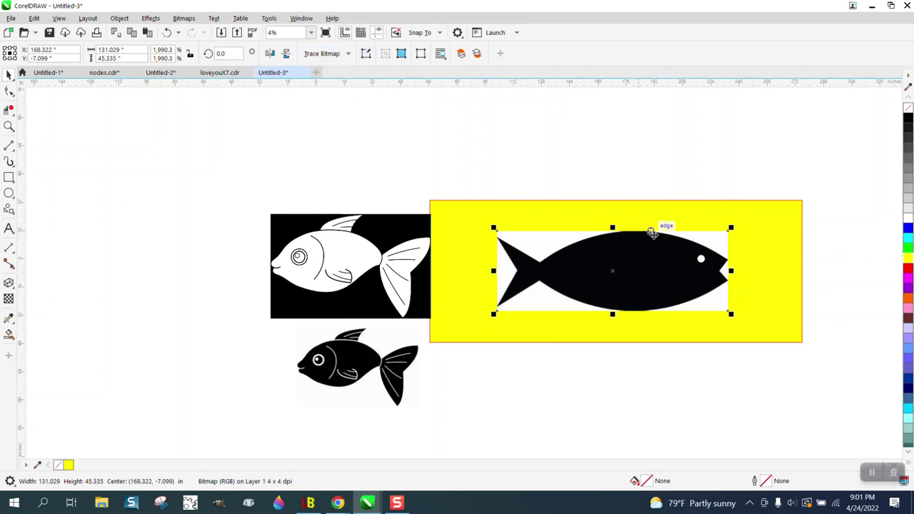
# - Shrink the black fish, Outline Trace it as Clipart, and set the vector copy beside it
pyautogui.moveTo(730, 229)
pyautogui.mouseDown()
pyautogui.moveTo(537, 296)
pyautogui.moveTo(518, 230)
pyautogui.mouseUp()
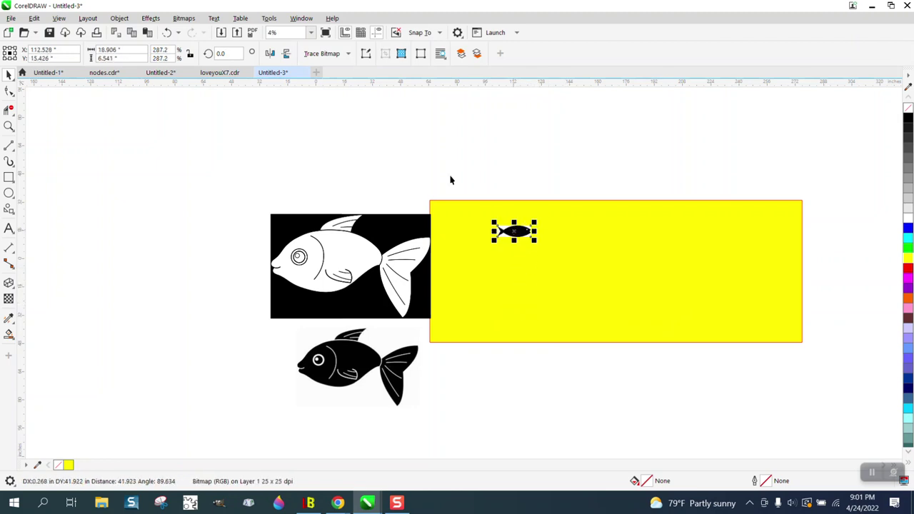
pyautogui.click(348, 55)
pyautogui.moveTo(355, 96)
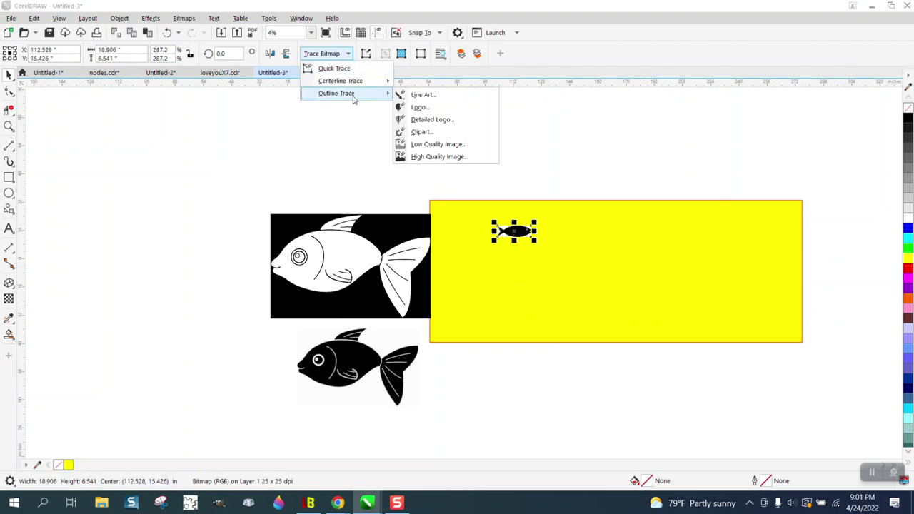
pyautogui.click(421, 132)
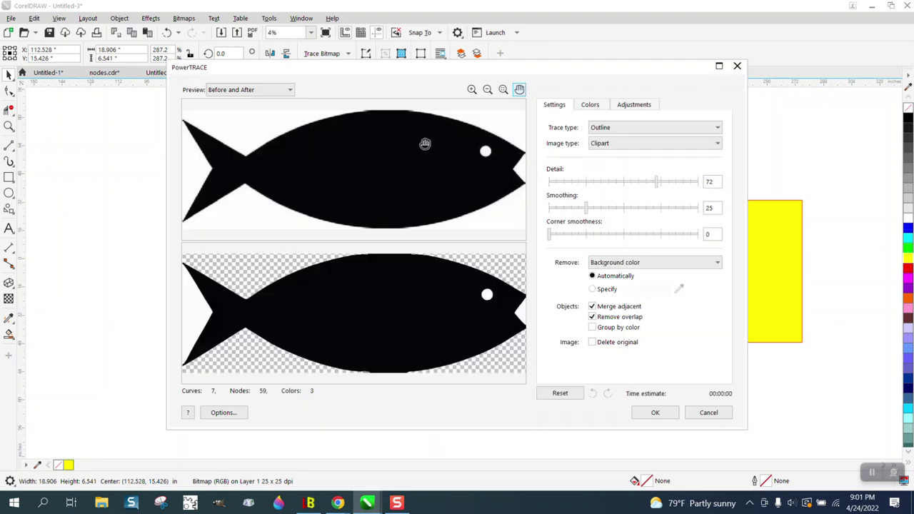
pyautogui.click(655, 413)
pyautogui.moveTo(517, 232)
pyautogui.mouseDown()
pyautogui.moveTo(576, 243)
pyautogui.moveTo(570, 216)
pyautogui.mouseUp()
# - Zoom in on the two small fish and ungroup the traced fish
pyautogui.press('z')
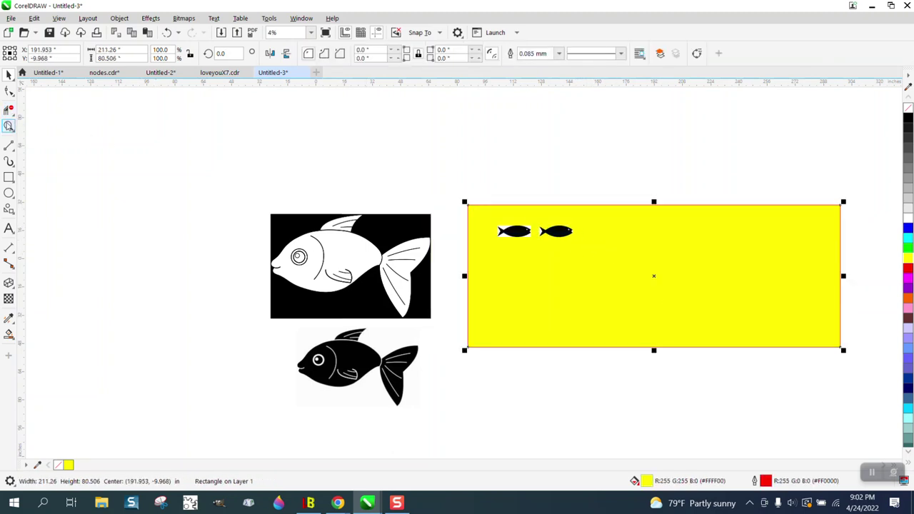
pyautogui.moveTo(597, 248); pyautogui.dragTo(596, 248)
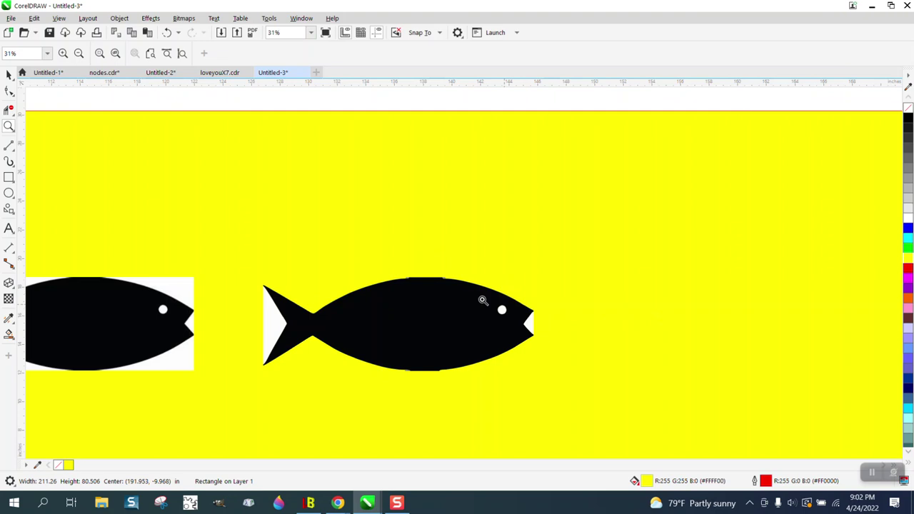
pyautogui.click(9, 91)
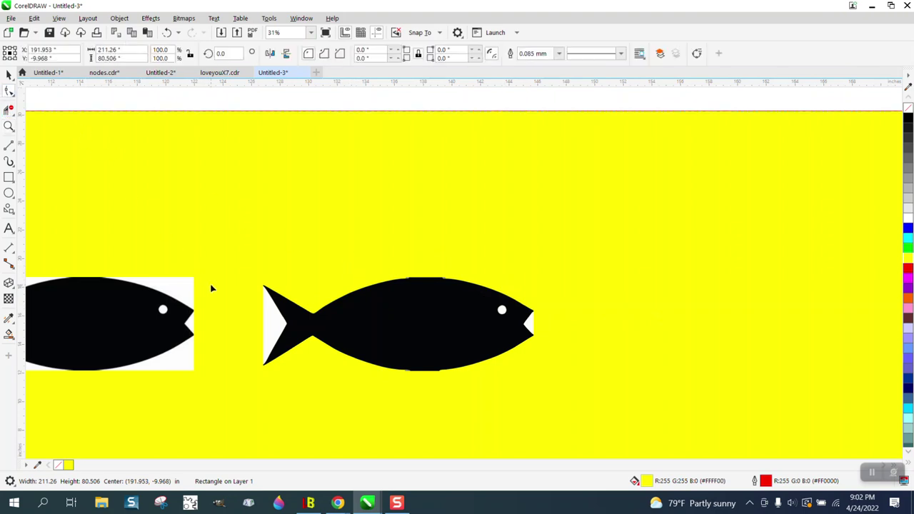
pyautogui.click(8, 74)
pyautogui.click(368, 302)
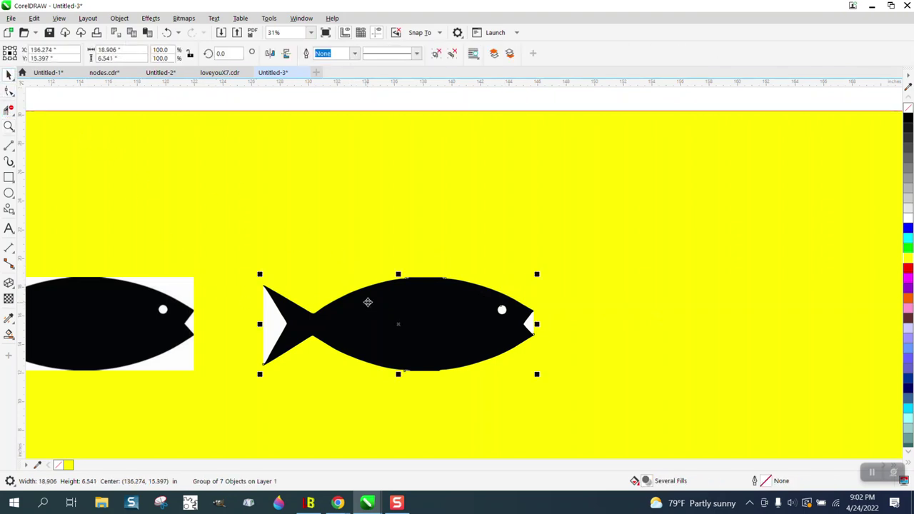
pyautogui.click(119, 17)
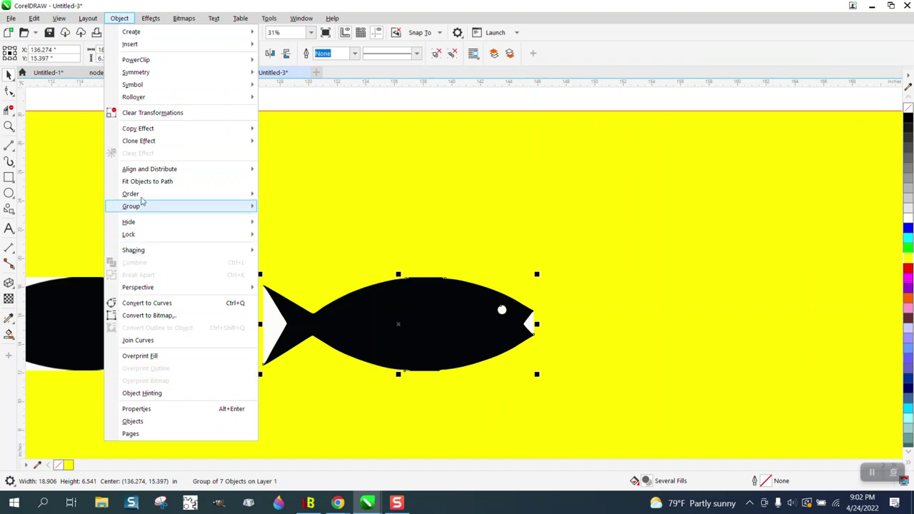
pyautogui.moveTo(140, 208)
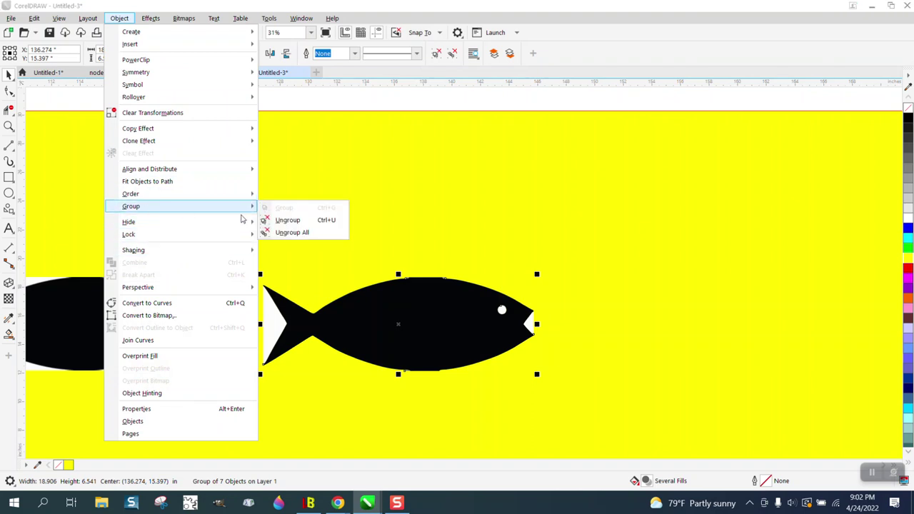
pyautogui.click(280, 220)
# - Delete the white tail fin, mouth notch and eye circle pieces
pyautogui.click(296, 108)
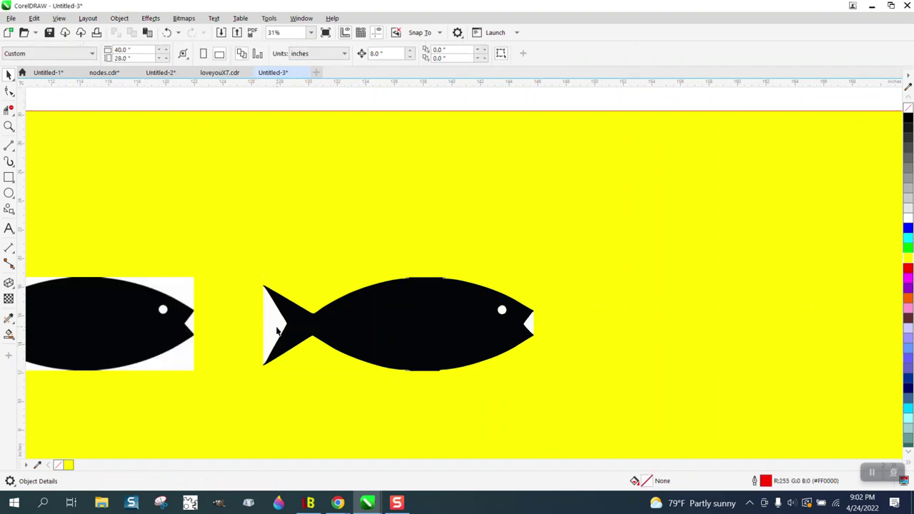
pyautogui.click(278, 329)
pyautogui.press('Delete')
pyautogui.click(530, 329)
pyautogui.press('Delete')
pyautogui.click(502, 312)
pyautogui.press('Delete')
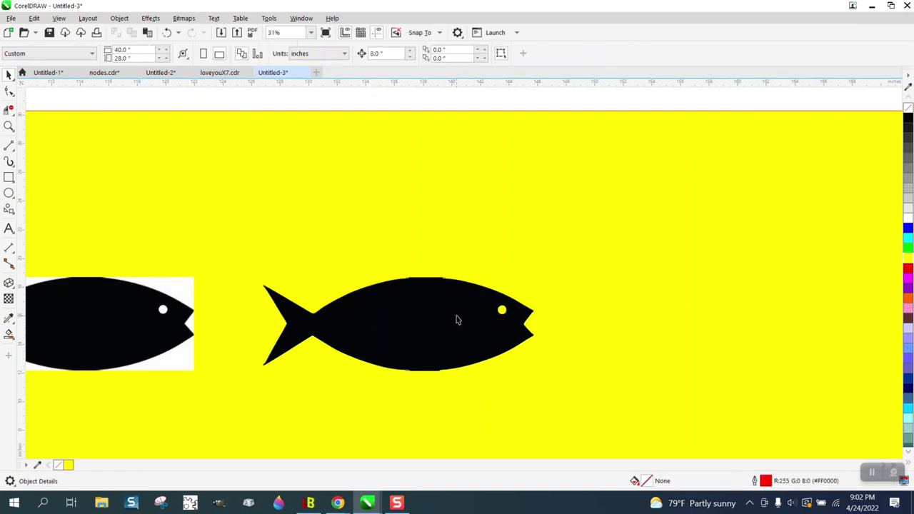
# - Remove the fish's black fill and give its outline a red stroke
pyautogui.click(457, 320)
pyautogui.click(909, 109)
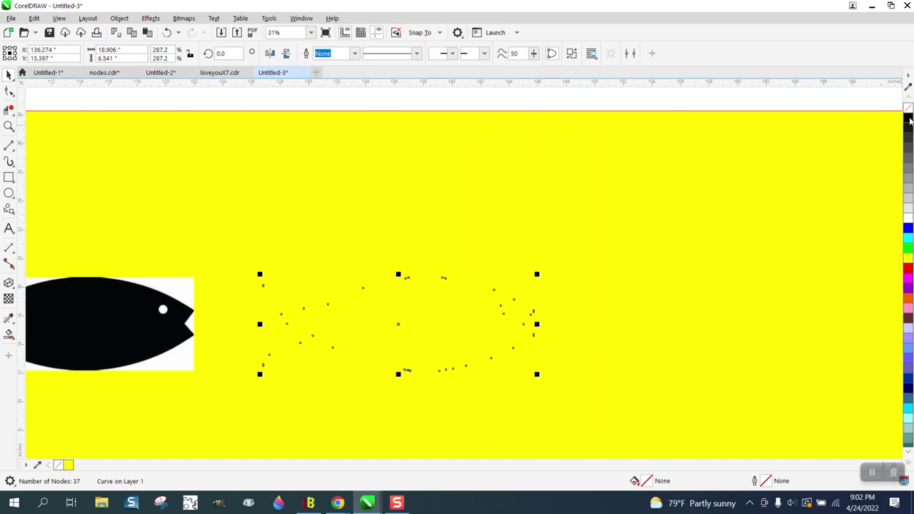
pyautogui.rightClick(908, 270)
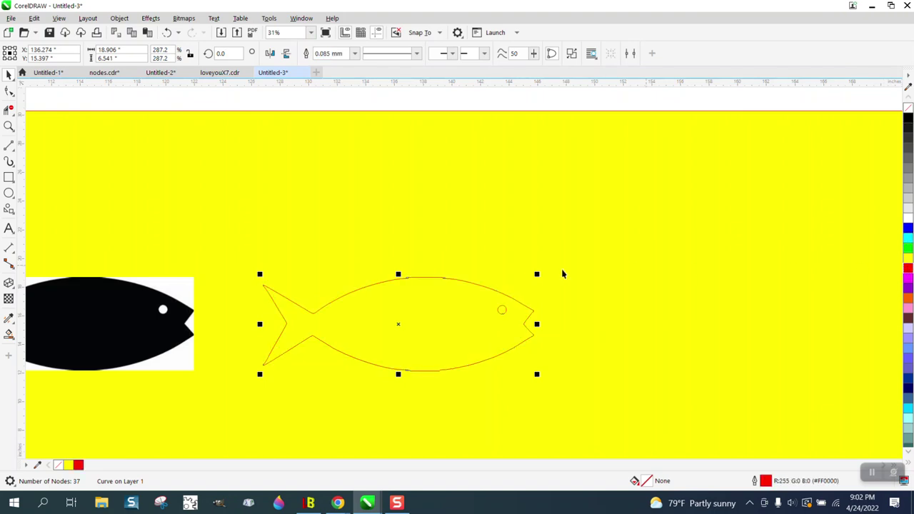
pyautogui.click(8, 127)
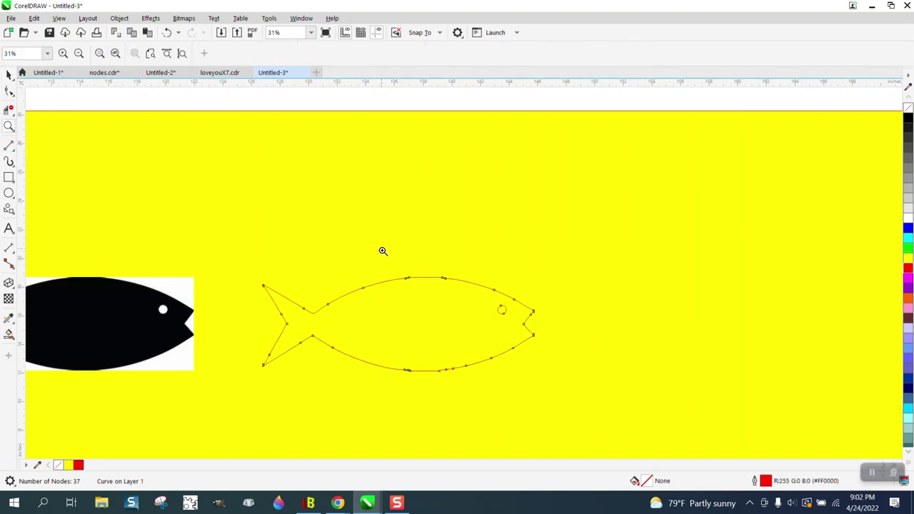
pyautogui.moveTo(383, 247); pyautogui.dragTo(498, 307)
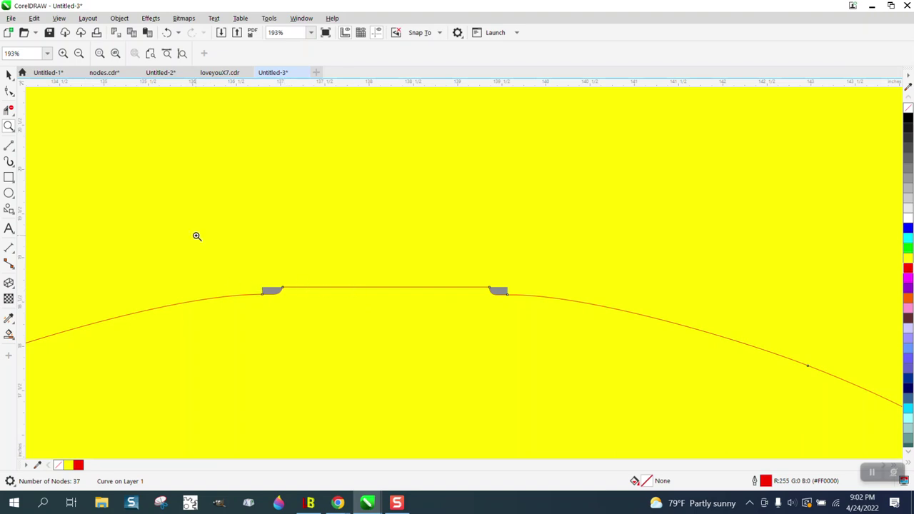
# - Delete the two small grey shapes along the fish's top edge
pyautogui.click(273, 292)
pyautogui.press('Delete')
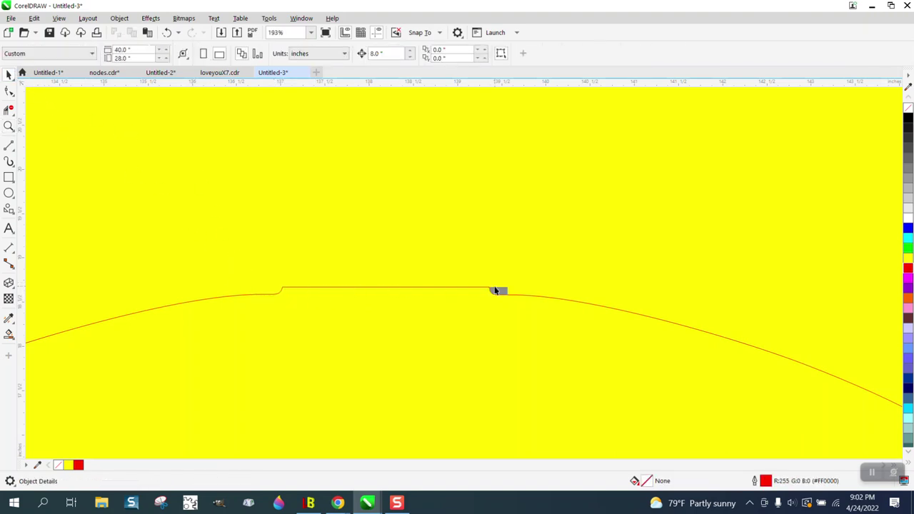
pyautogui.click(498, 291)
pyautogui.press('Delete')
# - With the Shape tool, delete the surplus nodes forming a step in the top edge
pyautogui.click(11, 97)
pyautogui.click(32, 91)
pyautogui.click(285, 292)
pyautogui.moveTo(272, 272); pyautogui.dragTo(505, 302)
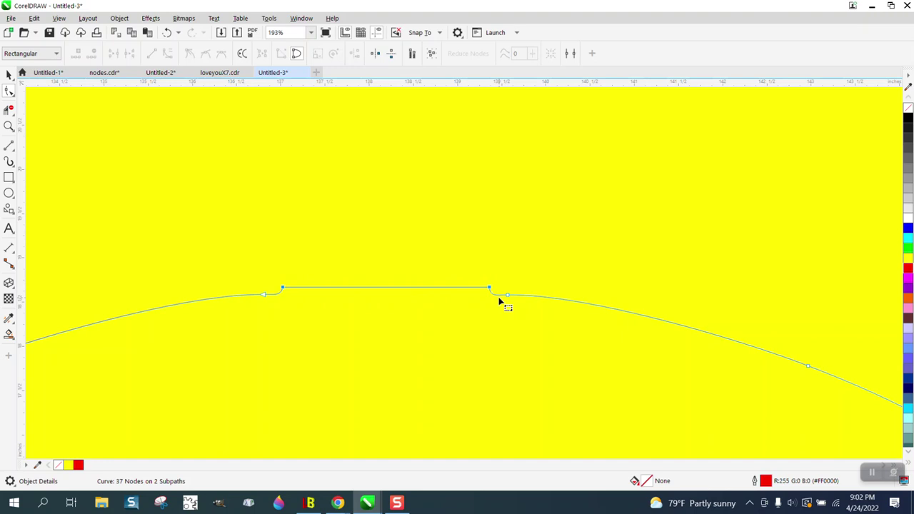
pyautogui.press('Delete')
pyautogui.scroll(-5, 500, 302)
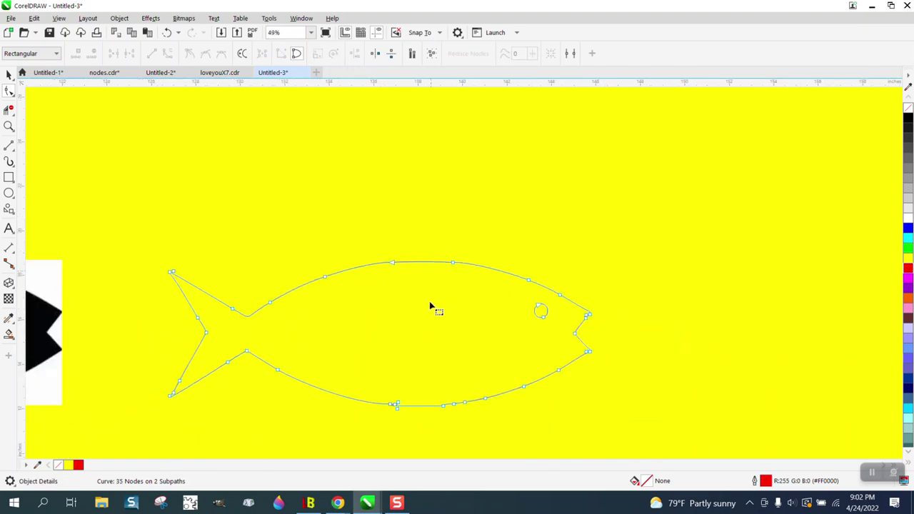
# - Zoom to the fish's belly and delete the small grey shape on the curve
pyautogui.click(9, 126)
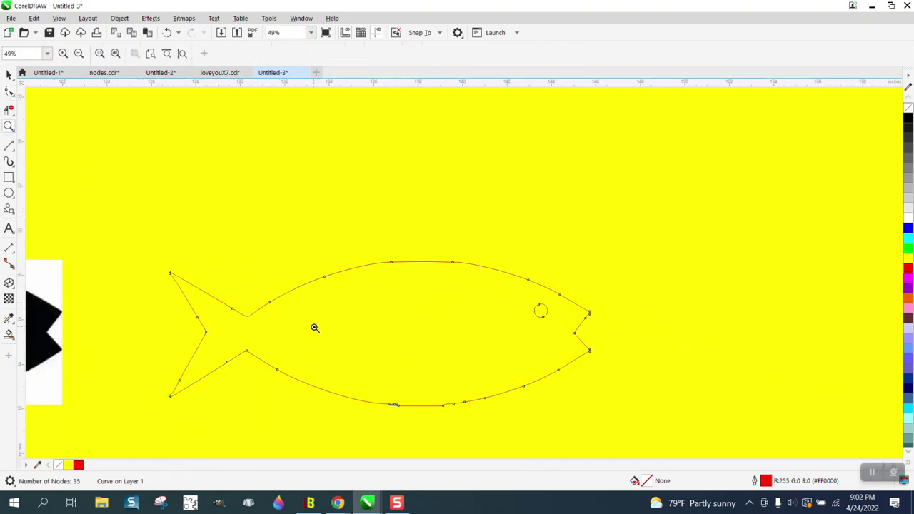
pyautogui.moveTo(525, 409); pyautogui.dragTo(524, 409)
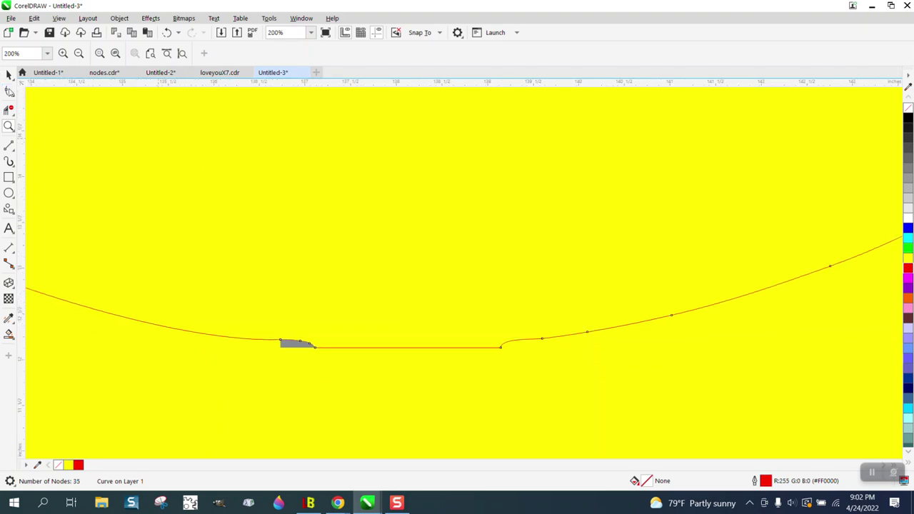
pyautogui.press('space')
pyautogui.click(296, 345)
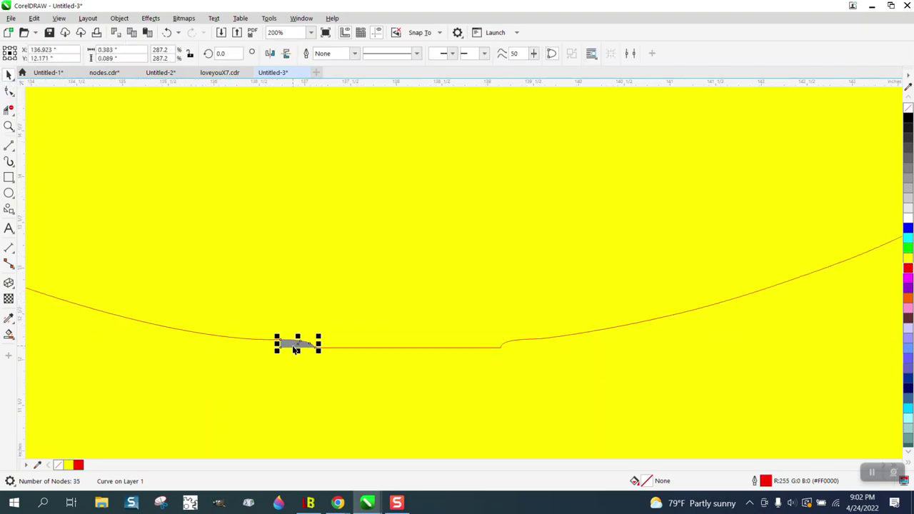
pyautogui.press('Delete')
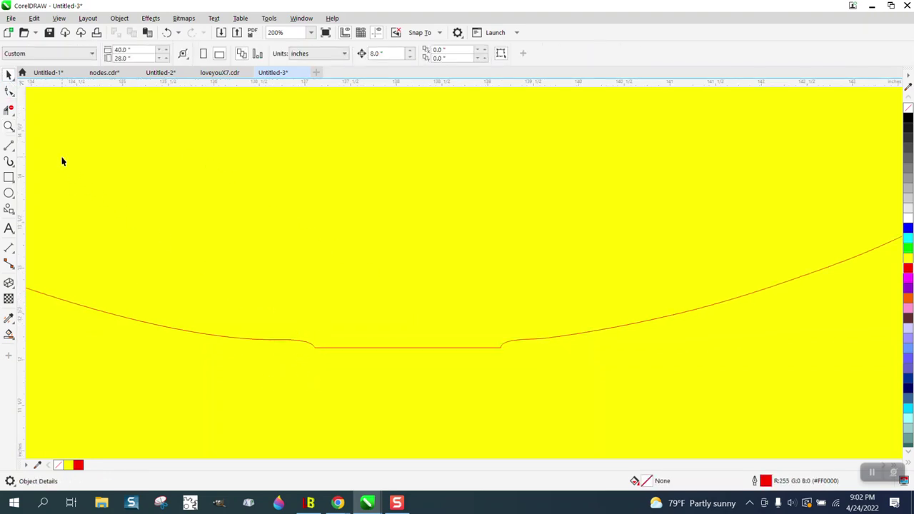
# - Delete surplus nodes along the fish's bottom curve and near the tail to smooth it
pyautogui.click(9, 91)
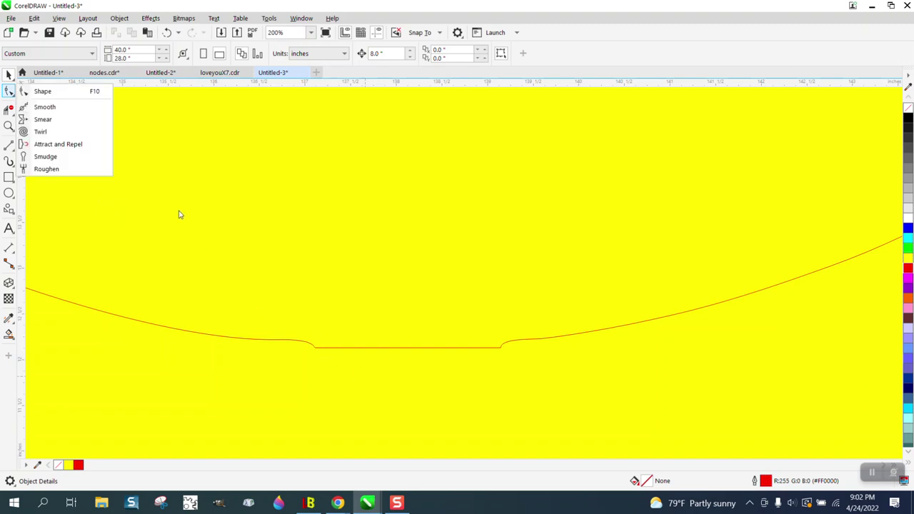
pyautogui.click(71, 94)
pyautogui.click(359, 349)
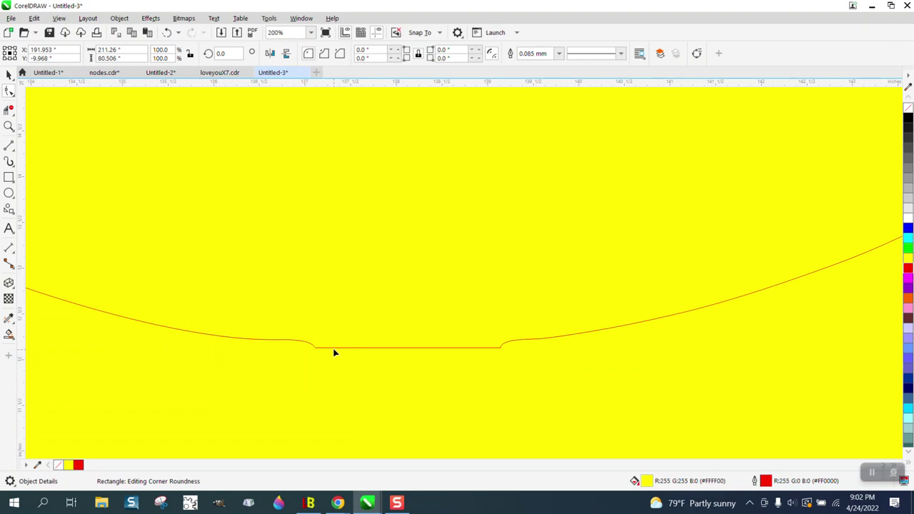
pyautogui.click(335, 350)
pyautogui.moveTo(308, 334); pyautogui.dragTo(425, 361)
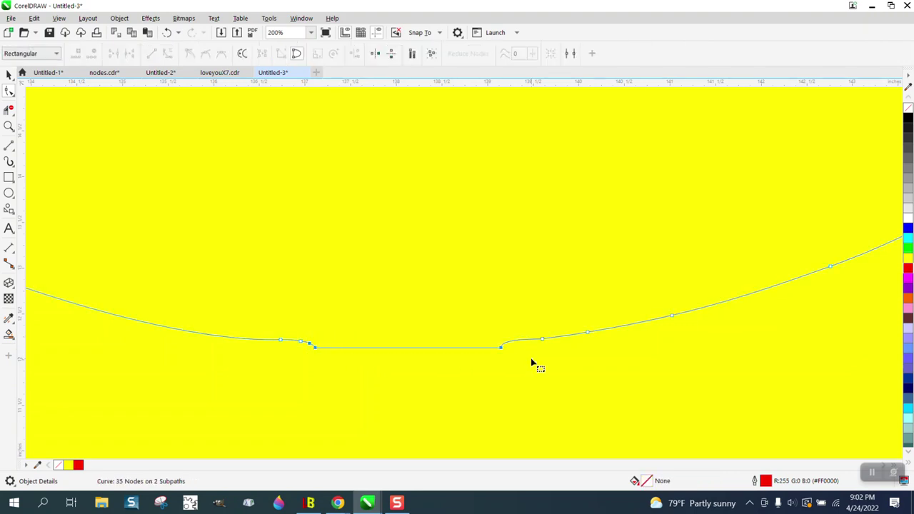
pyautogui.press('Delete')
pyautogui.scroll(-1, 514, 363)
pyautogui.moveTo(474, 319); pyautogui.dragTo(311, 370)
pyautogui.press('Delete')
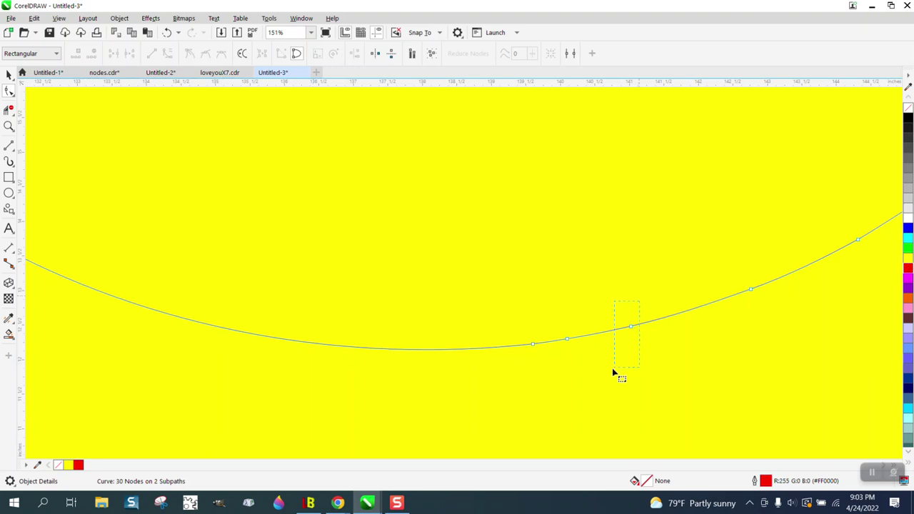
pyautogui.press('Delete')
pyautogui.scroll(-4, 481, 390)
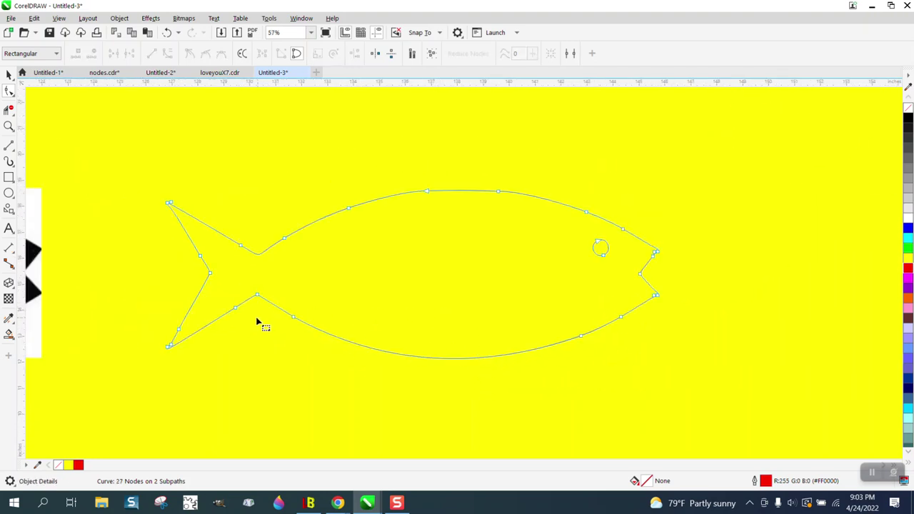
pyautogui.moveTo(158, 301); pyautogui.dragTo(184, 330)
pyautogui.click(9, 75)
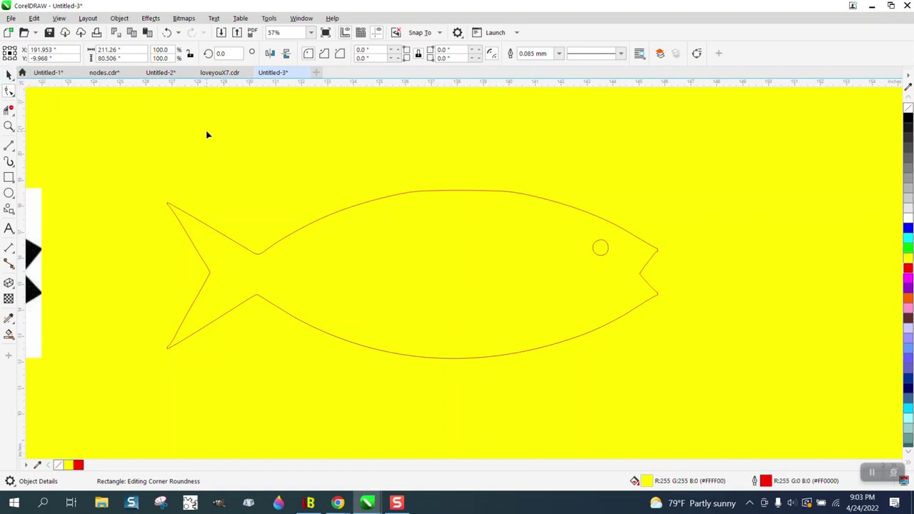
# - Delete the yellow background rectangle, leaving a white page
pyautogui.click(9, 75)
pyautogui.press('Delete')
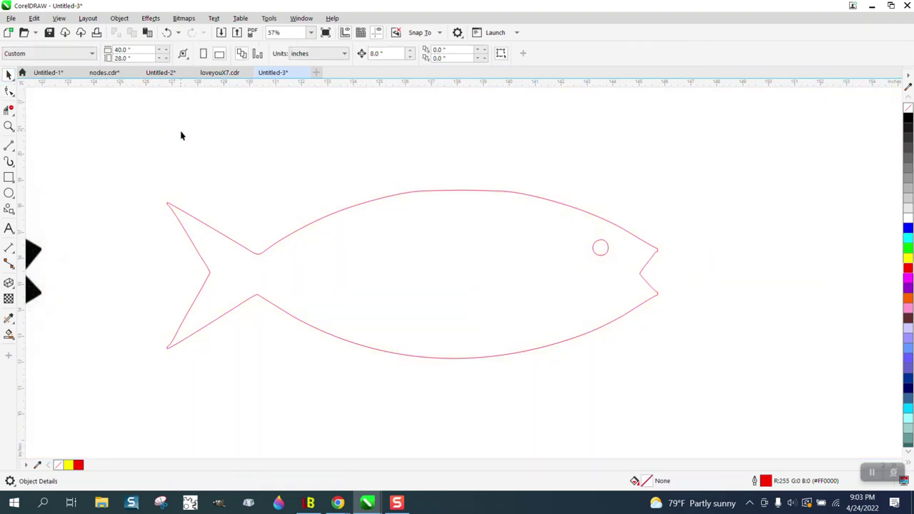
pyautogui.scroll(-1, 270, 161)
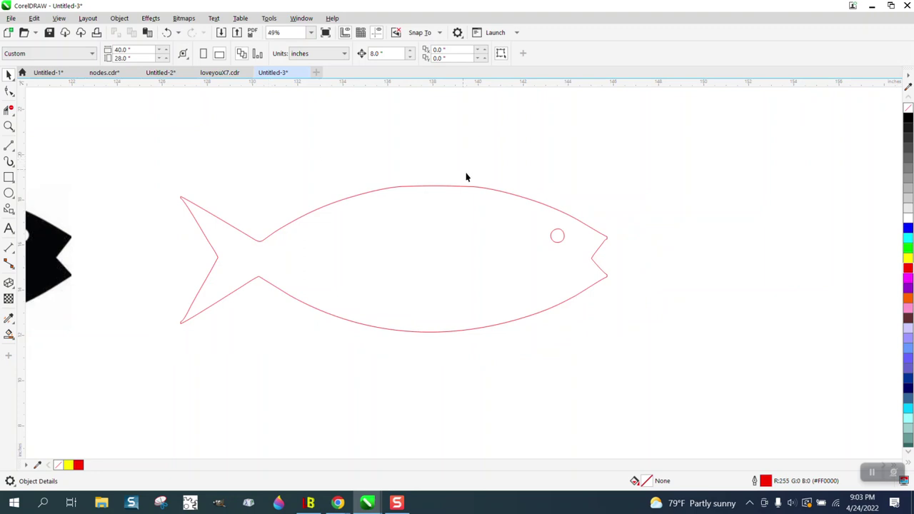
# - Delete two nodes on the fish's upper back, leaving 25 nodes
pyautogui.click(8, 126)
pyautogui.moveTo(343, 135); pyautogui.dragTo(605, 247)
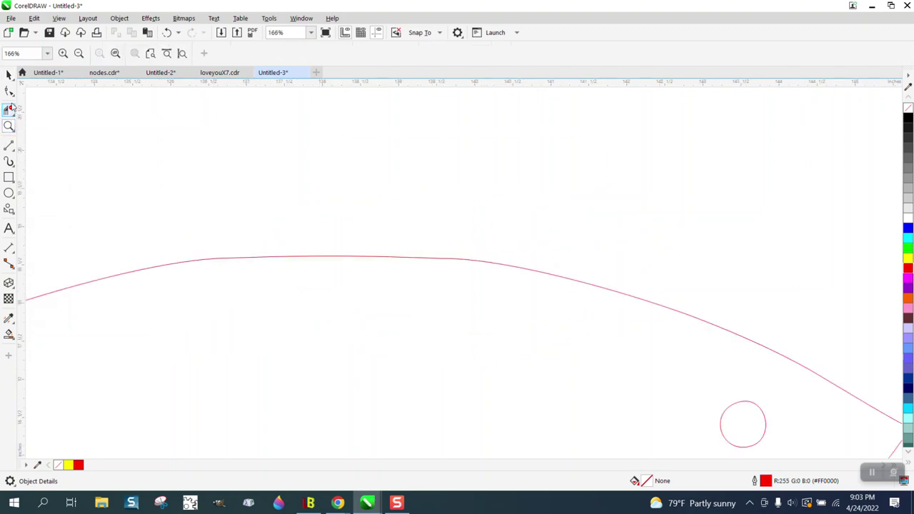
pyautogui.click(8, 90)
pyautogui.click(288, 261)
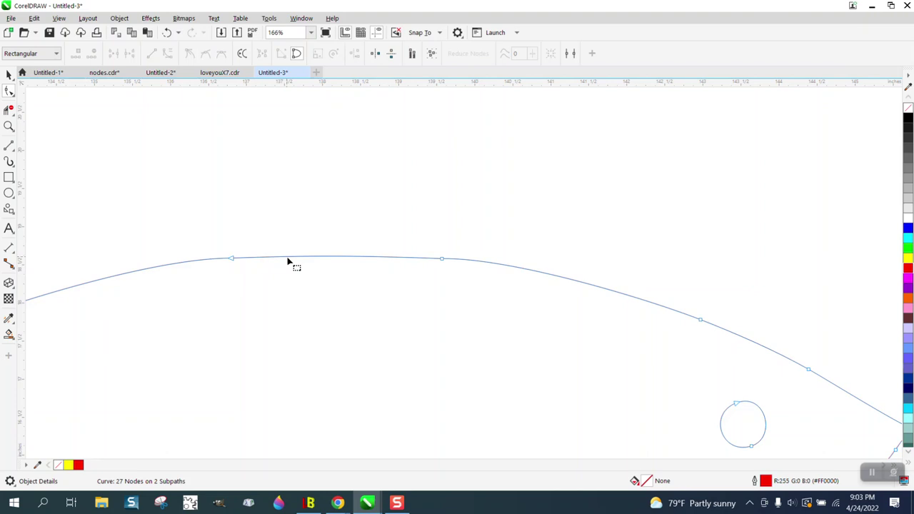
pyautogui.moveTo(468, 244); pyautogui.dragTo(192, 287)
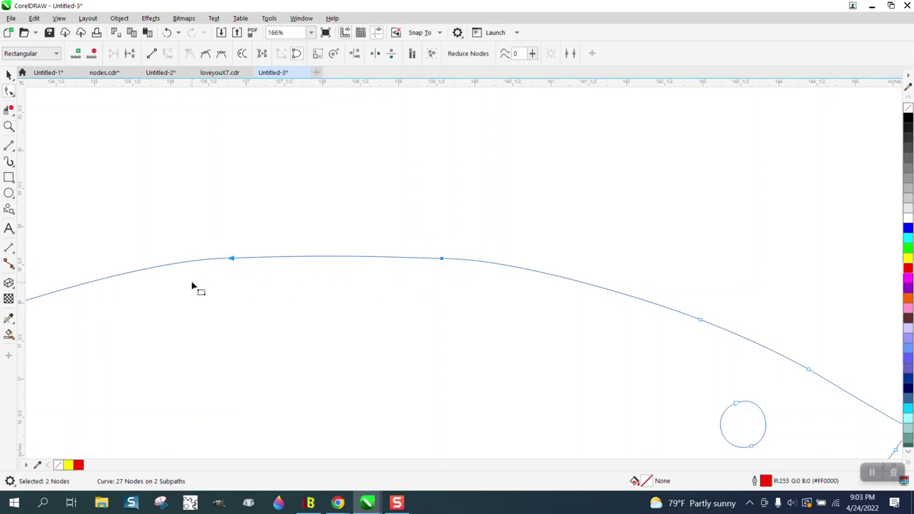
pyautogui.press('Delete')
pyautogui.scroll(-4, 218, 239)
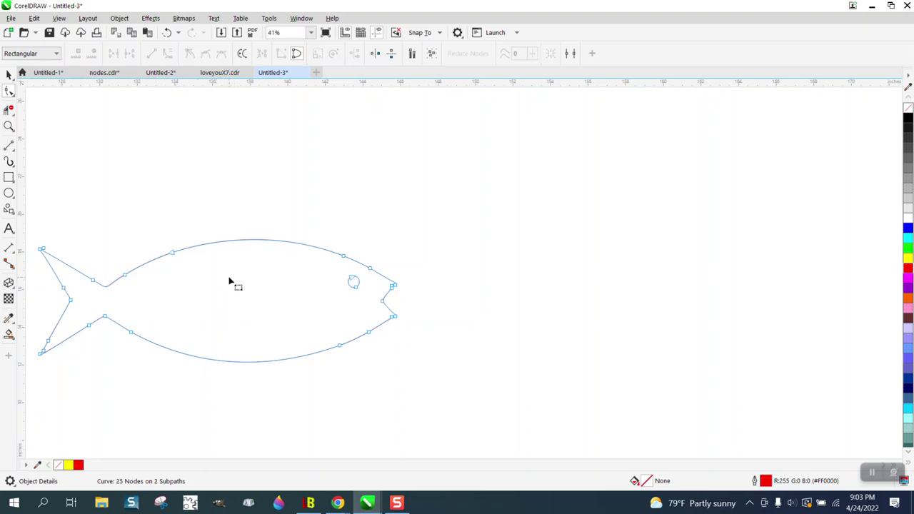
# - Draw a bowed 3-point curve across the fish near the tail and check its end node
pyautogui.click(13, 151)
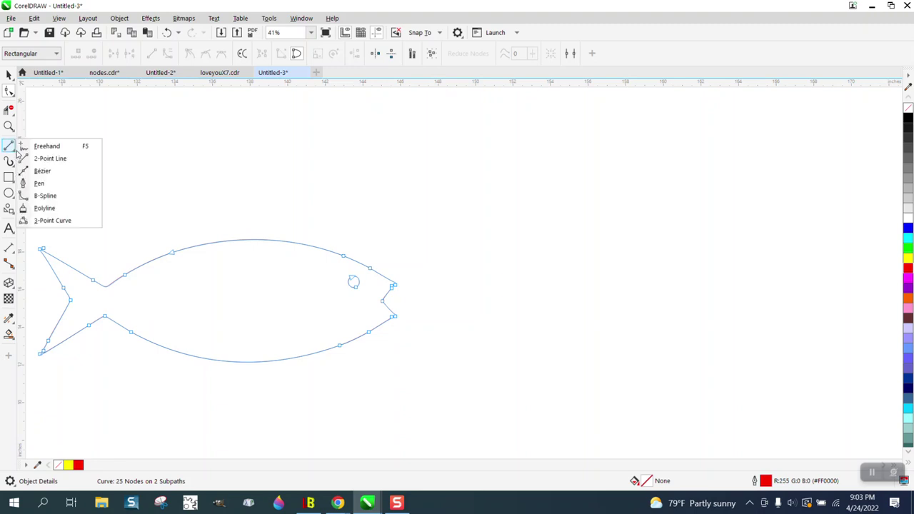
pyautogui.click(52, 220)
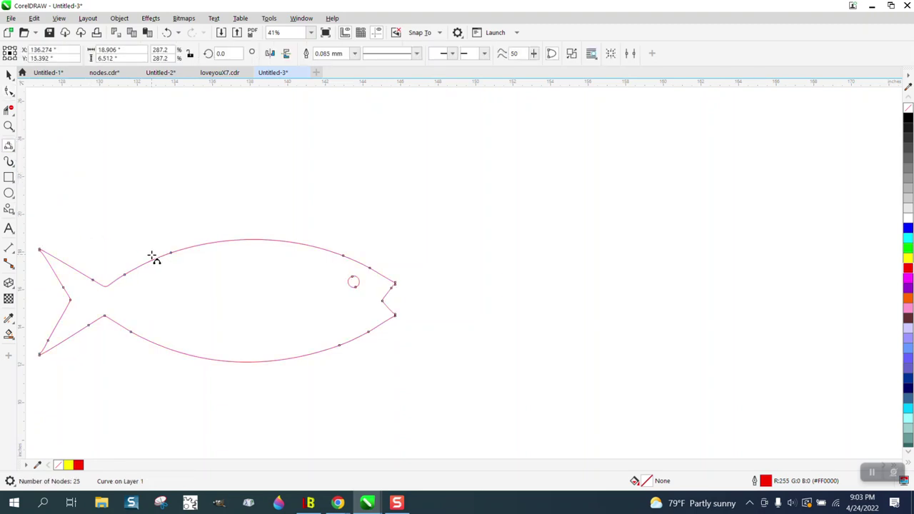
pyautogui.moveTo(141, 267); pyautogui.dragTo(142, 332)
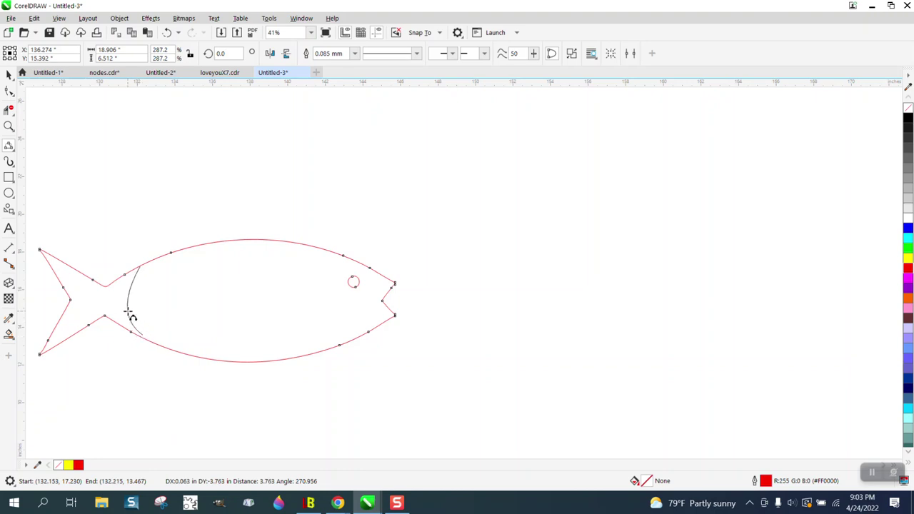
pyautogui.click(129, 312)
pyautogui.click(8, 126)
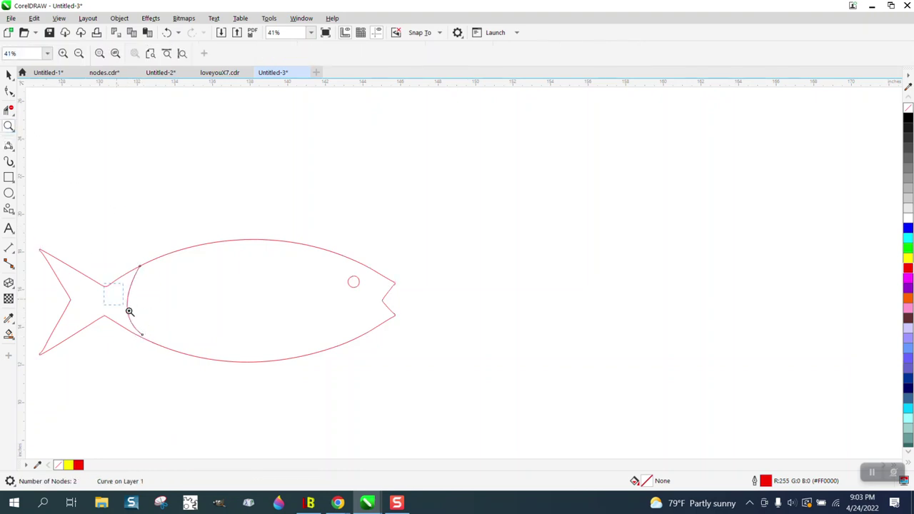
pyautogui.click(129, 312)
pyautogui.click(9, 91)
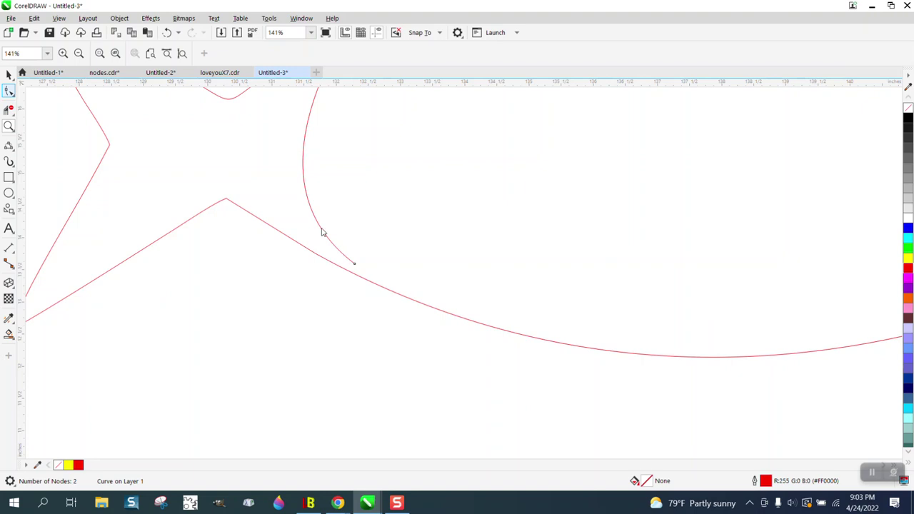
pyautogui.click(358, 270)
pyautogui.scroll(-2, 238, 293)
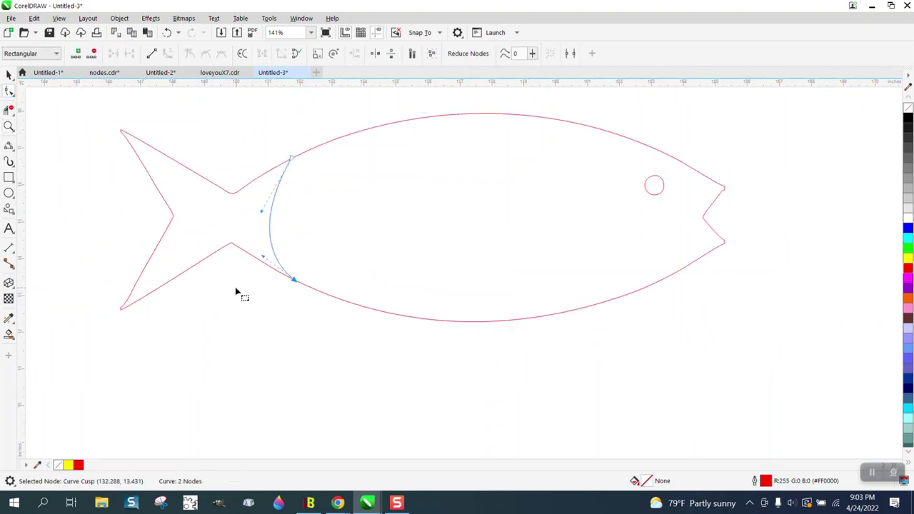
# - Draw a second bowed curve behind the eye, from the upper to the lower outline
pyautogui.click(9, 162)
pyautogui.click(616, 134)
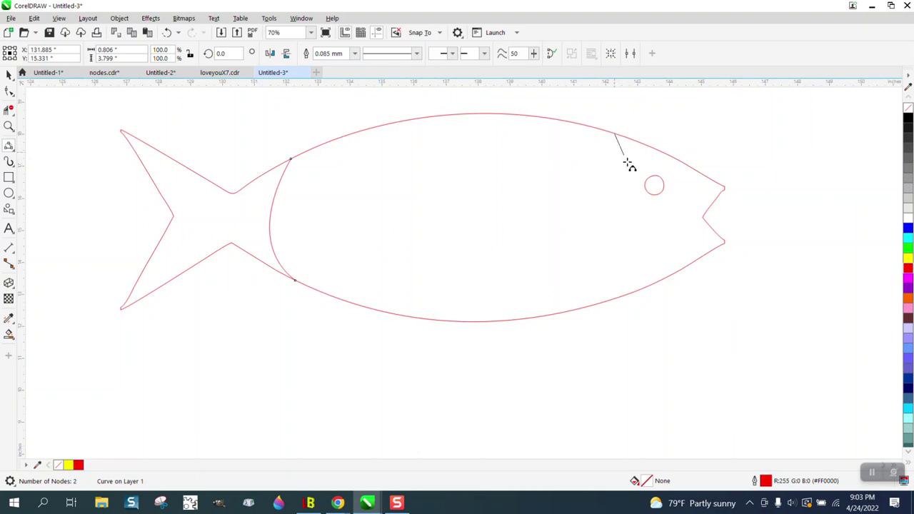
pyautogui.moveTo(627, 164); pyautogui.dragTo(631, 293)
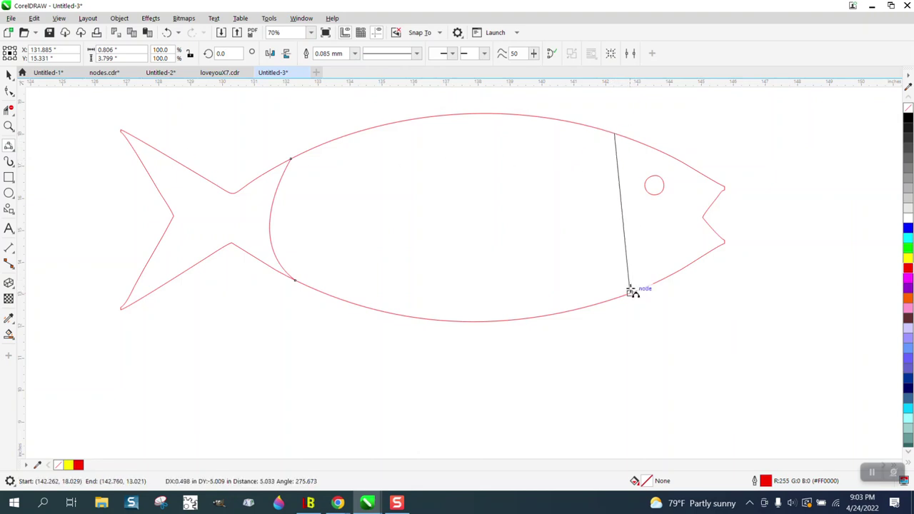
pyautogui.click(645, 219)
pyautogui.scroll(-2, 531, 207)
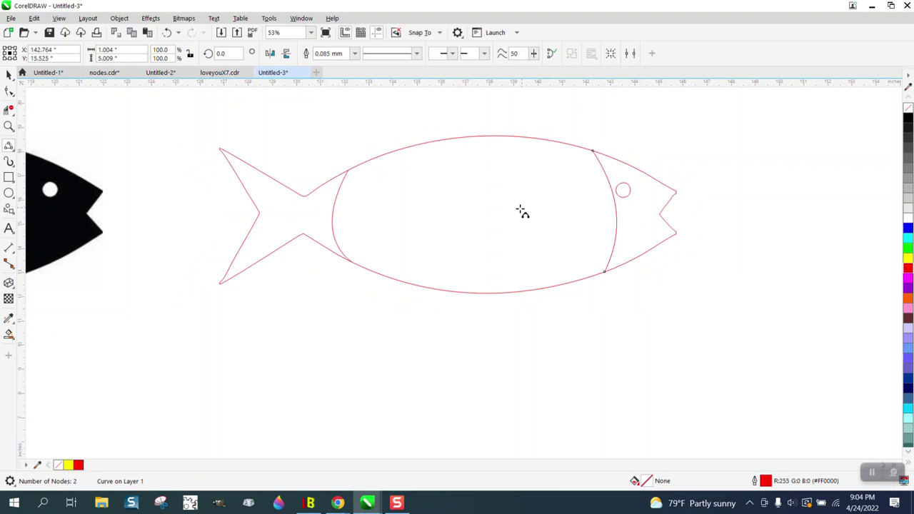
pyautogui.scroll(-2, 521, 211)
# - Set the nudge distance to 20 inches
pyautogui.click(8, 74)
pyautogui.moveTo(306, 127); pyautogui.dragTo(712, 301)
pyautogui.click(293, 140)
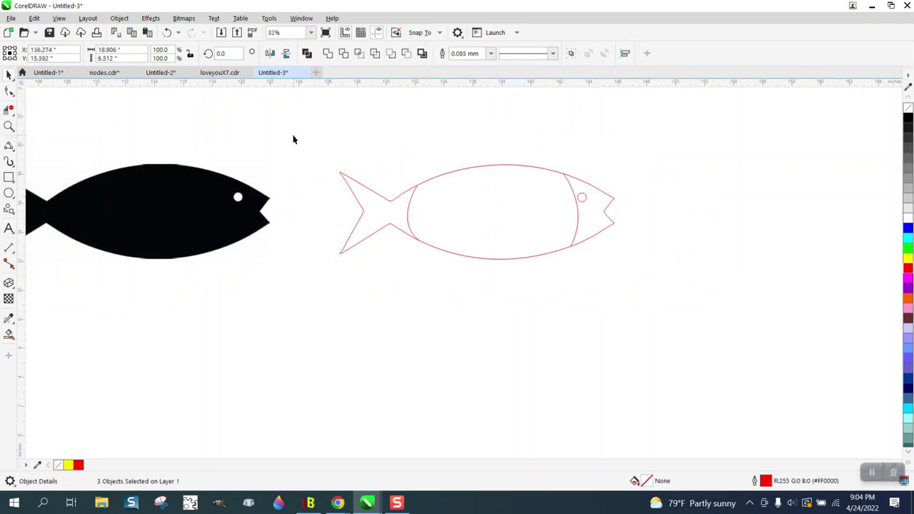
pyautogui.click(376, 54)
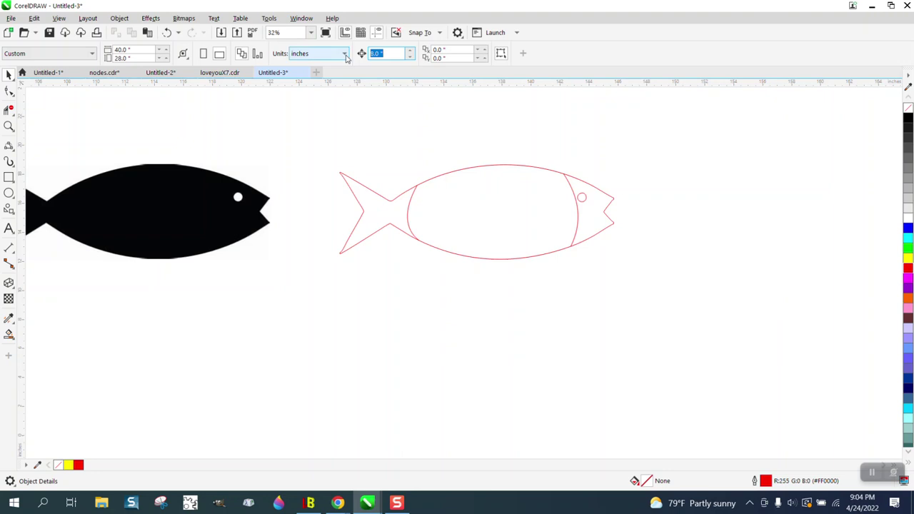
pyautogui.write('20')
pyautogui.press('Return')
# - Smart Fill the enclosed body region, nudge it right, and give it no fill and a red outline
pyautogui.click(9, 337)
pyautogui.click(16, 340)
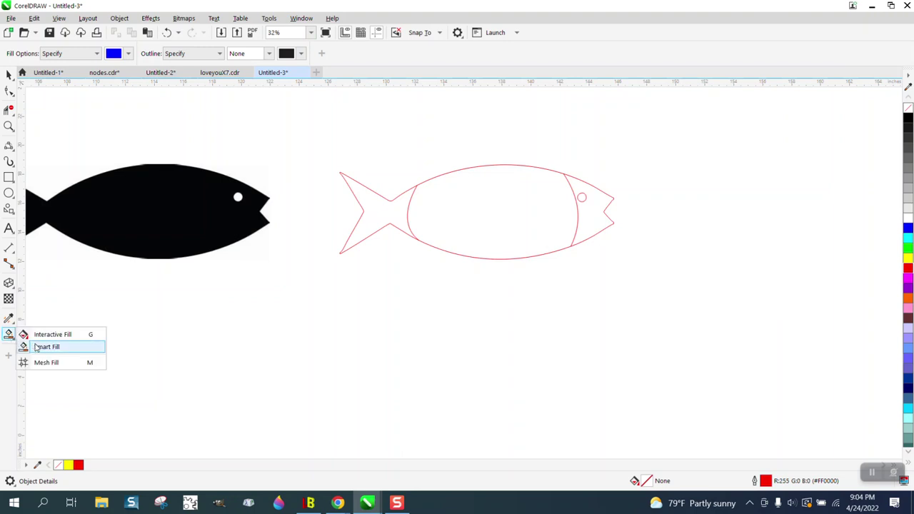
pyautogui.click(95, 335)
pyautogui.click(454, 230)
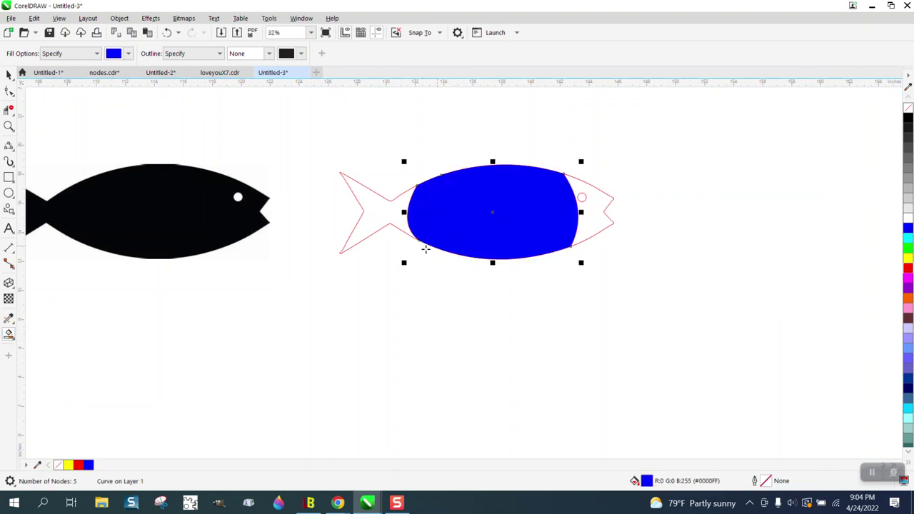
pyautogui.scroll(-1, 388, 266)
pyautogui.press('Right')
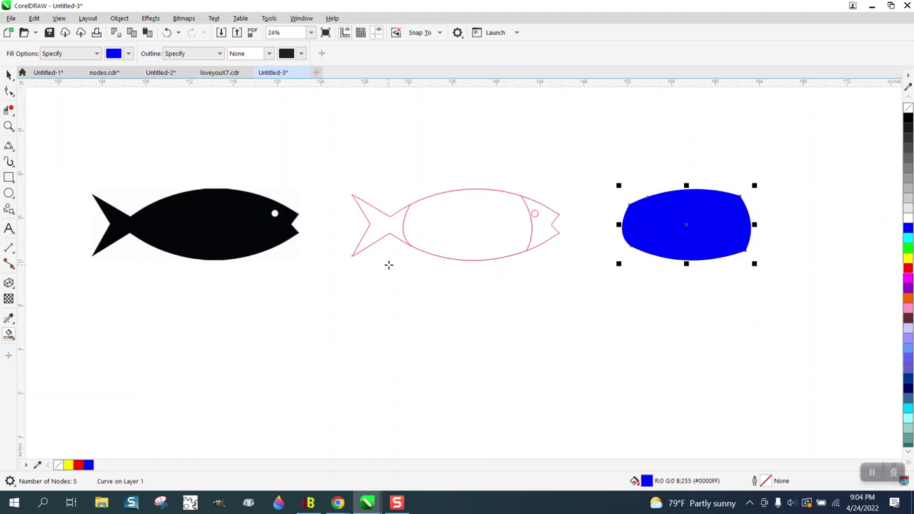
pyautogui.click(909, 108)
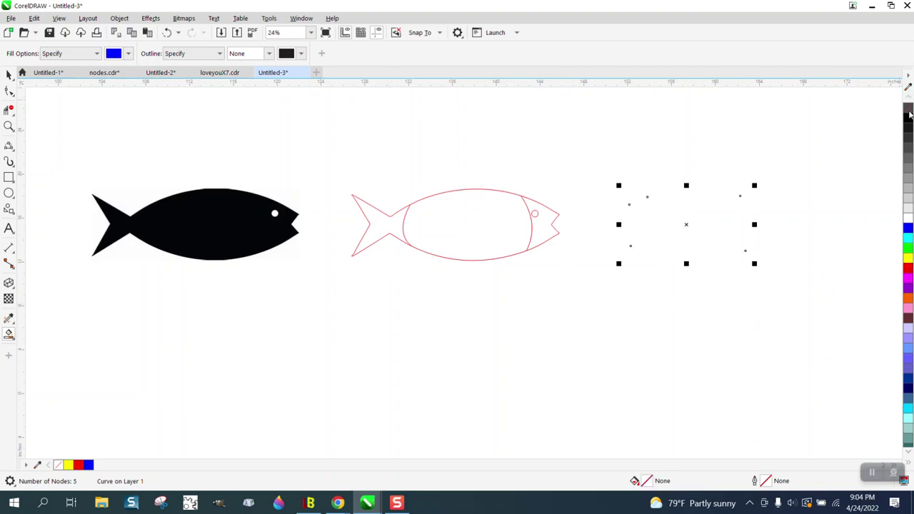
pyautogui.rightClick(910, 269)
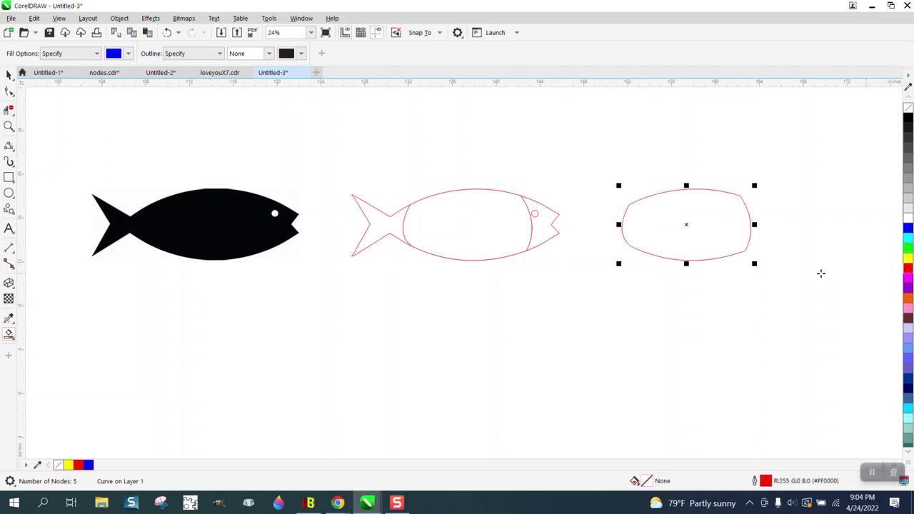
# - Type FISH, enlarge it, and move it above the right-hand oval
pyautogui.click(8, 229)
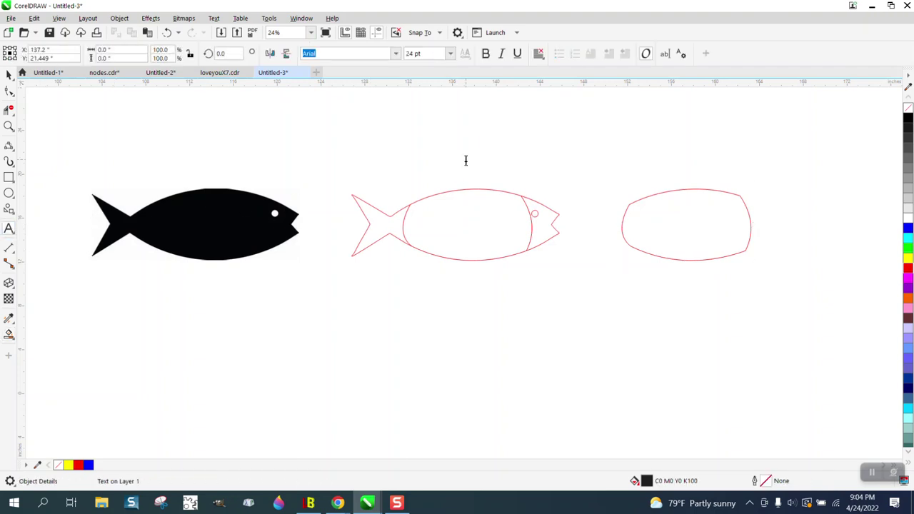
pyautogui.click(466, 160)
pyautogui.write('F')
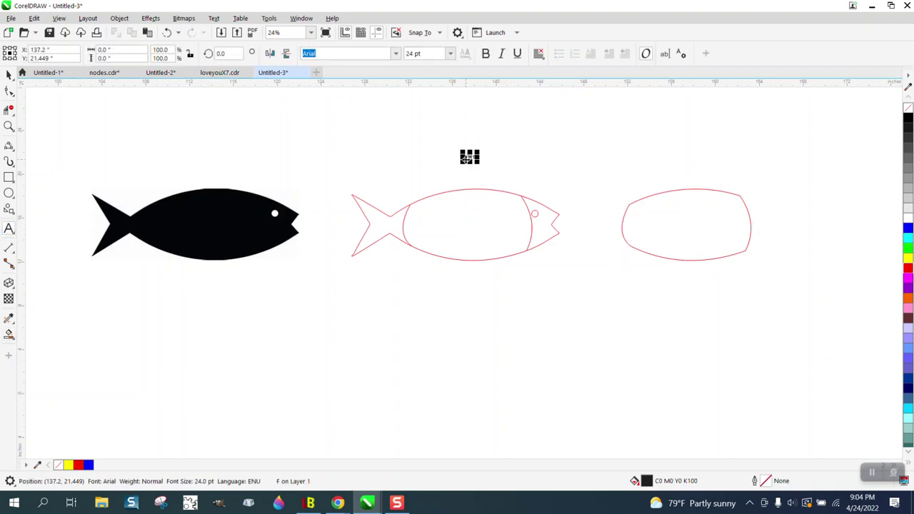
pyautogui.write('ISH')
pyautogui.moveTo(486, 169); pyautogui.dragTo(597, 203)
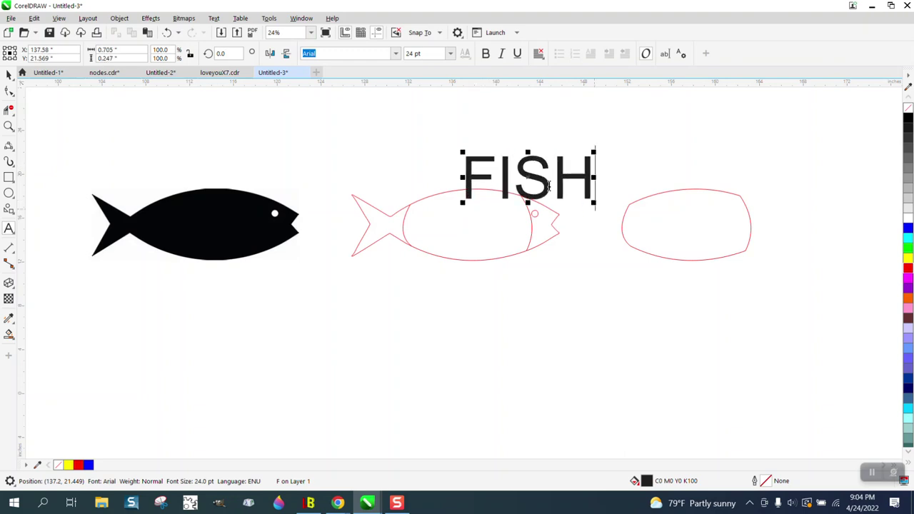
pyautogui.moveTo(528, 175); pyautogui.dragTo(659, 186)
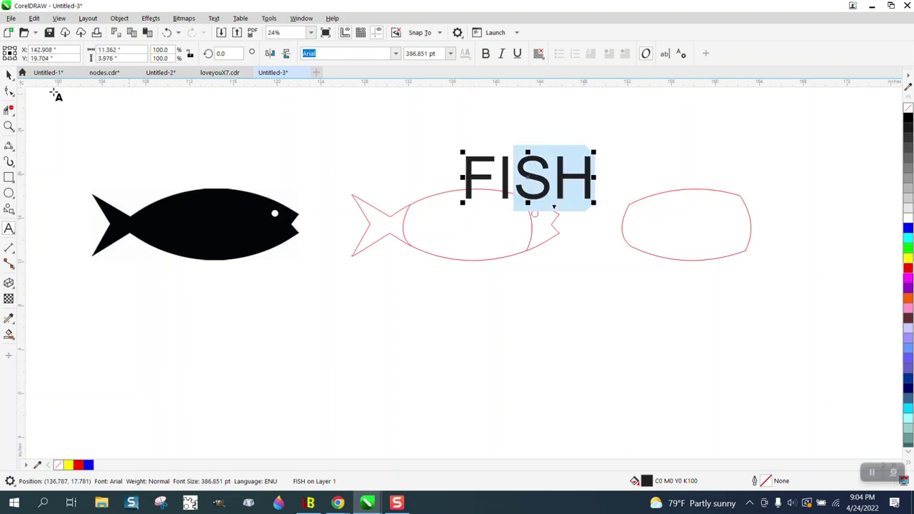
pyautogui.click(9, 75)
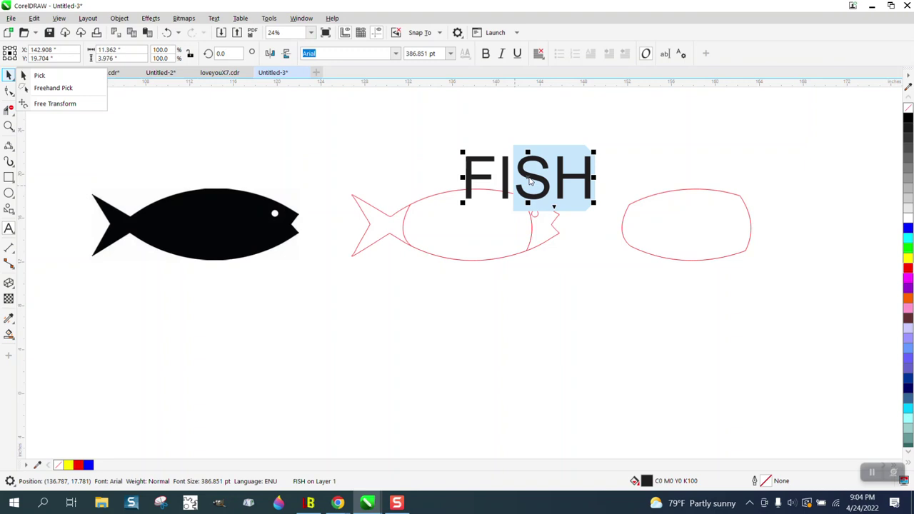
pyautogui.click(529, 181)
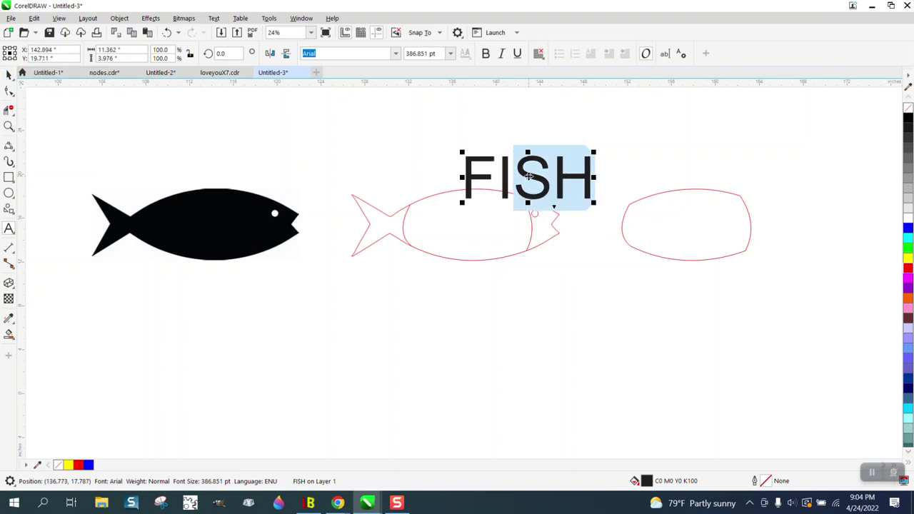
pyautogui.moveTo(530, 177); pyautogui.dragTo(592, 160)
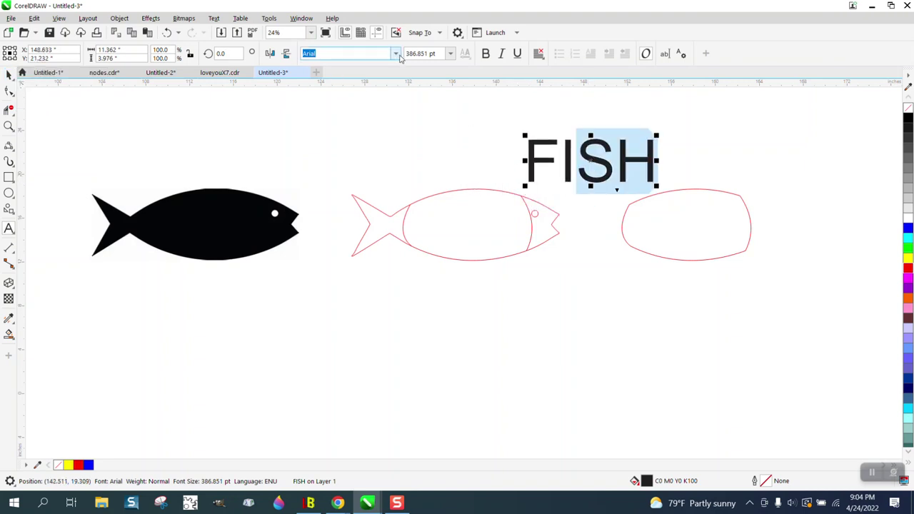
# - Set the whole word FISH in the Hobo BT font
pyautogui.click(396, 54)
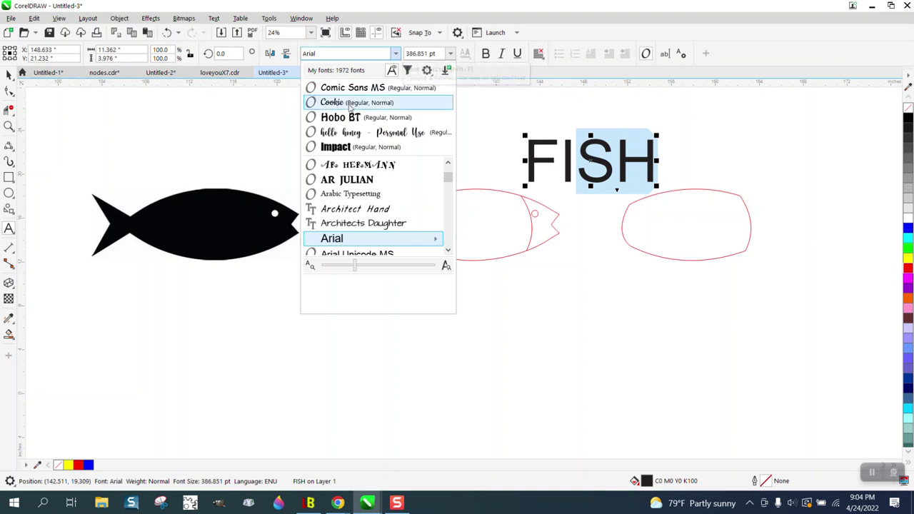
pyautogui.click(350, 117)
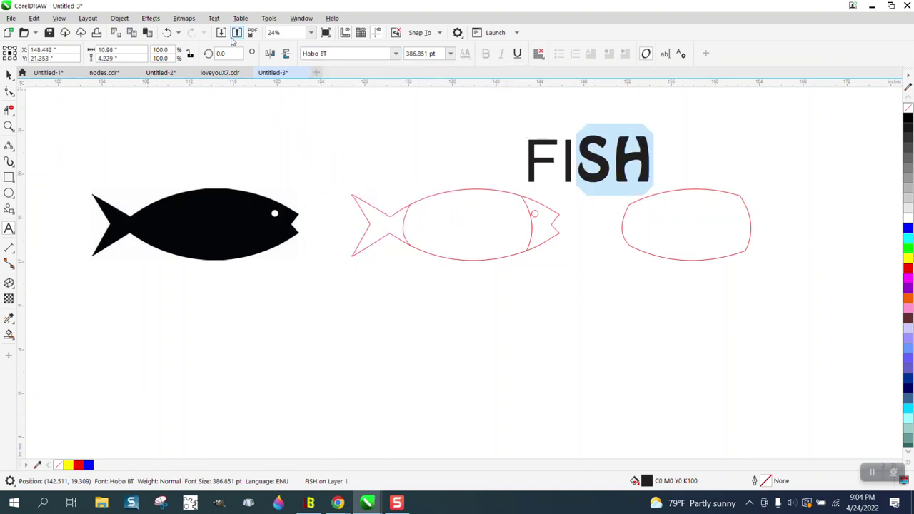
pyautogui.click(169, 33)
pyautogui.click(503, 152)
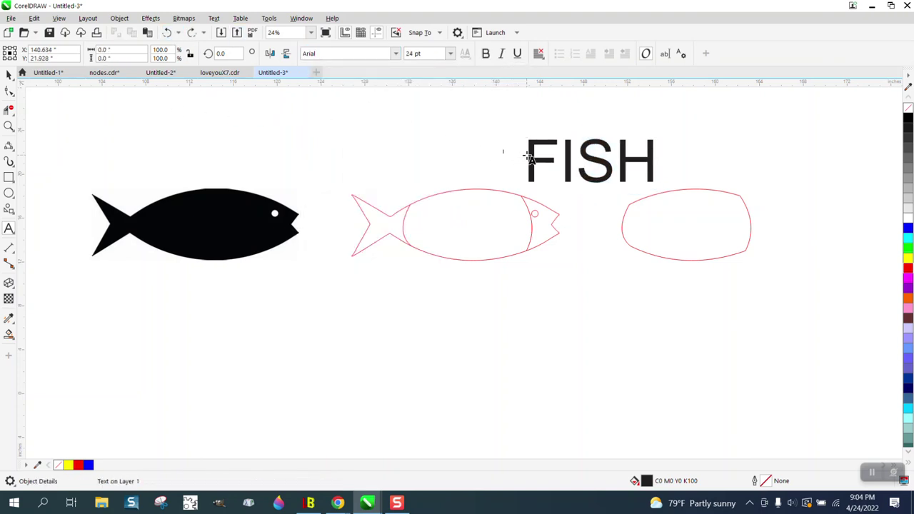
pyautogui.click(572, 169)
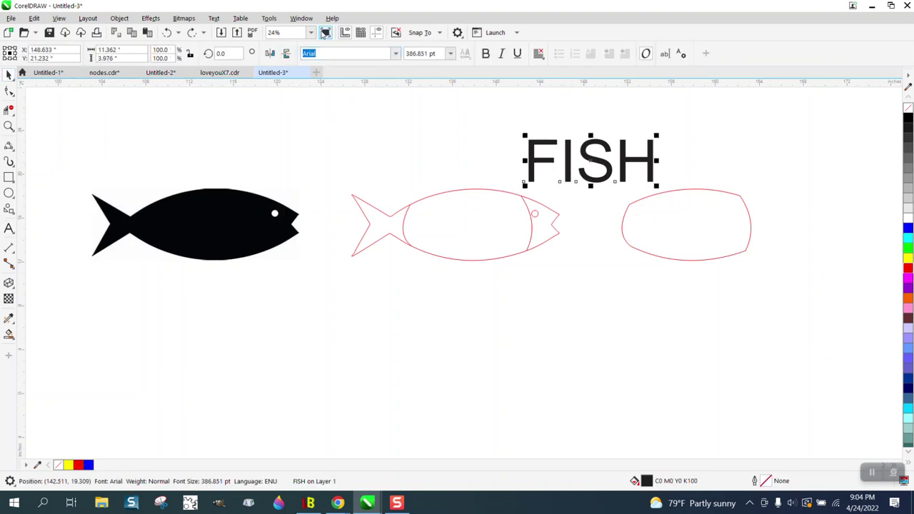
pyautogui.click(397, 55)
pyautogui.click(361, 87)
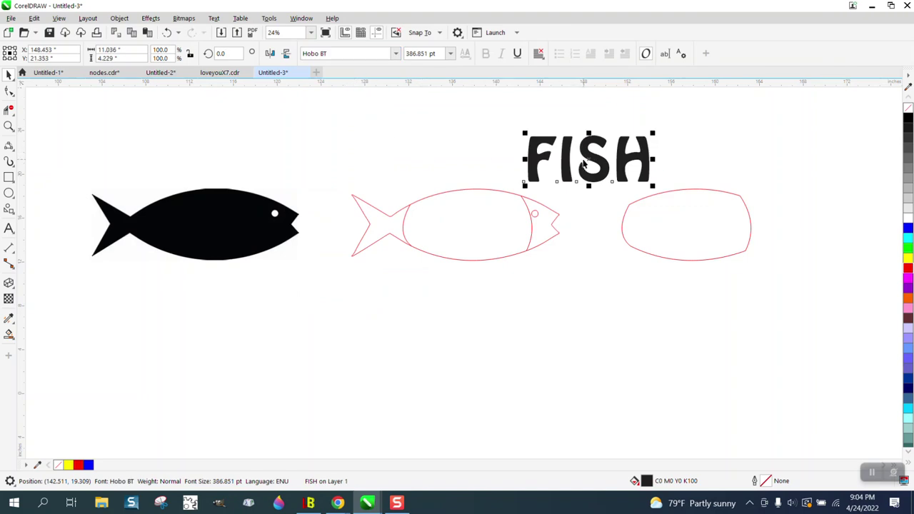
# - Shift FISH slightly right and try creating its envelope from the oval via Effects > Envelope
pyautogui.moveTo(584, 164); pyautogui.dragTo(627, 164)
pyautogui.click(151, 18)
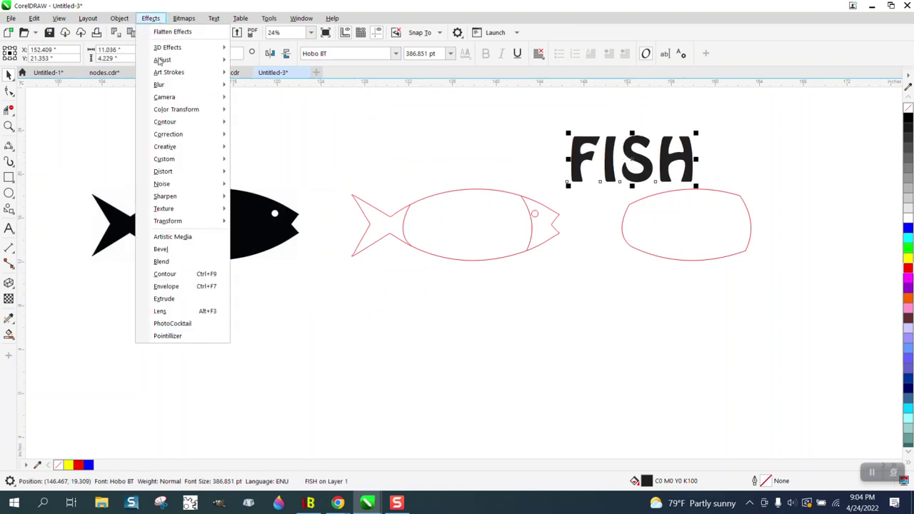
pyautogui.click(167, 287)
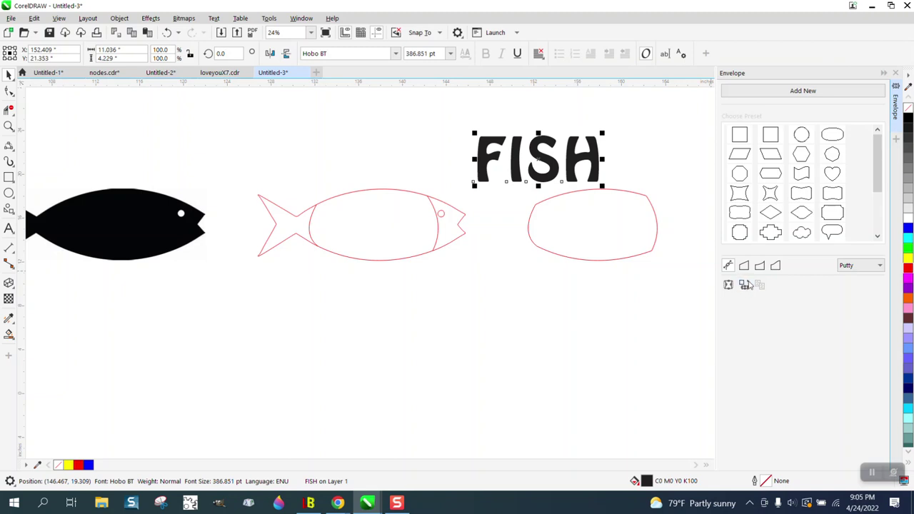
pyautogui.click(743, 287)
pyautogui.click(621, 179)
pyautogui.click(498, 279)
# - Convert FISH to curves and start creating the envelope from another object again
pyautogui.click(119, 18)
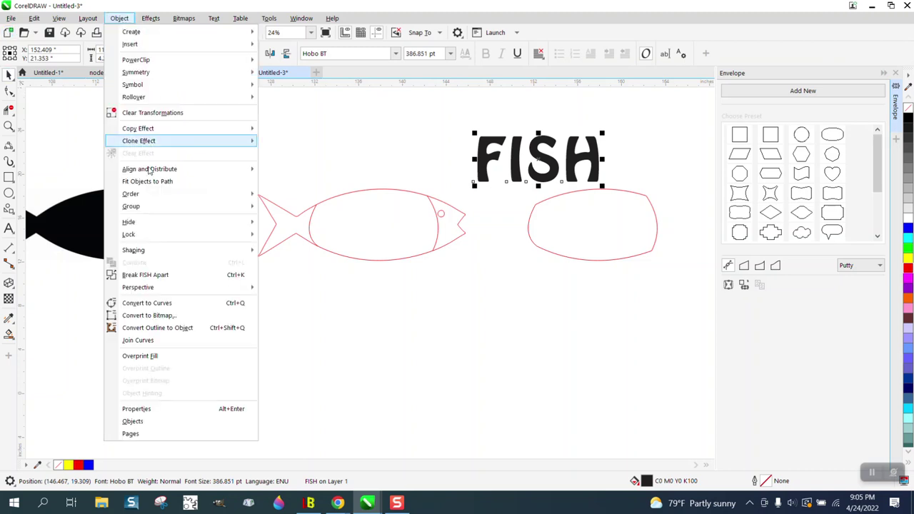
pyautogui.click(170, 303)
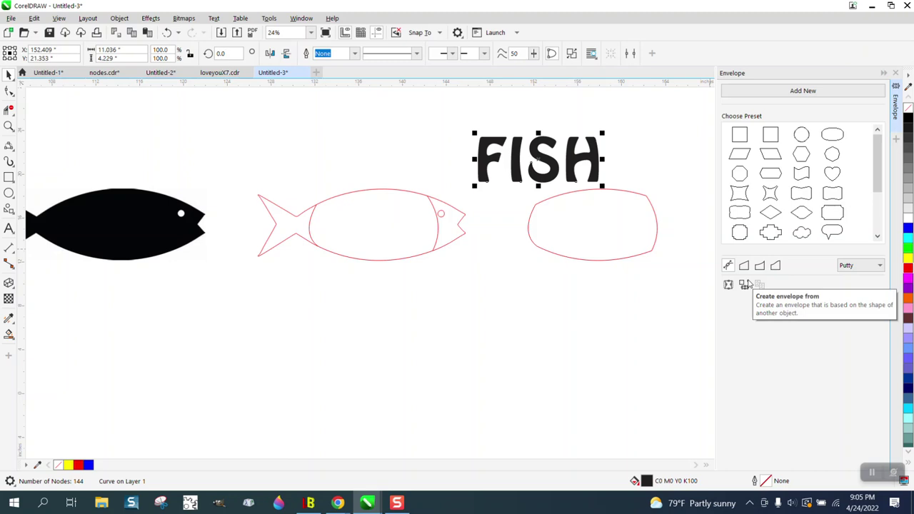
pyautogui.click(747, 285)
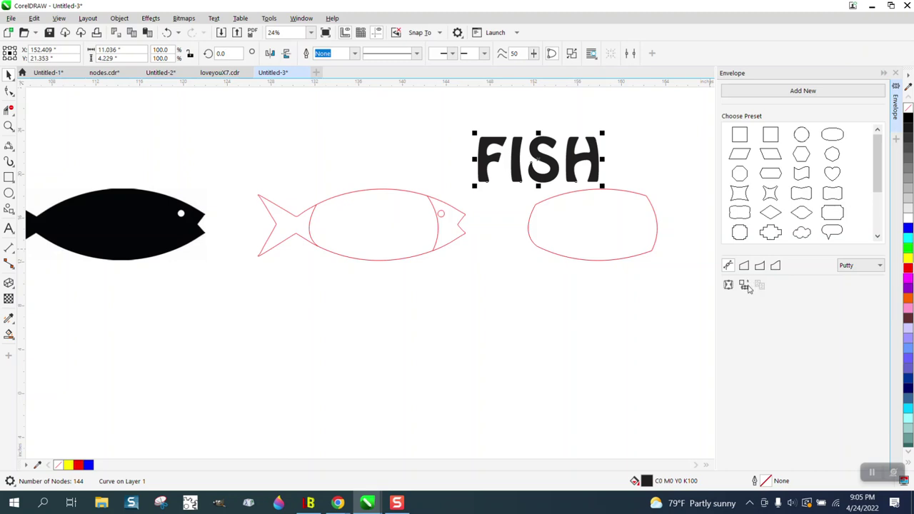
# - Reapply the envelope copied from the oval to FISH, then shift it slightly down and right
pyautogui.click(633, 243)
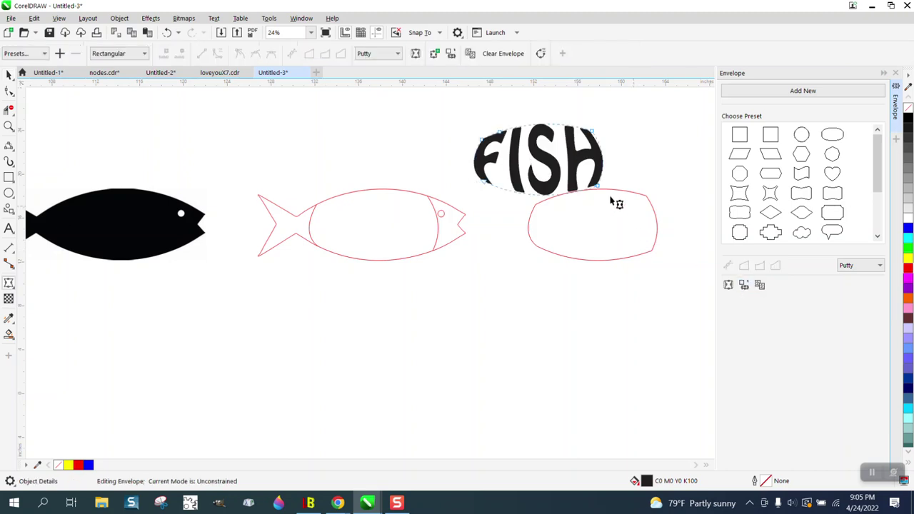
pyautogui.click(167, 33)
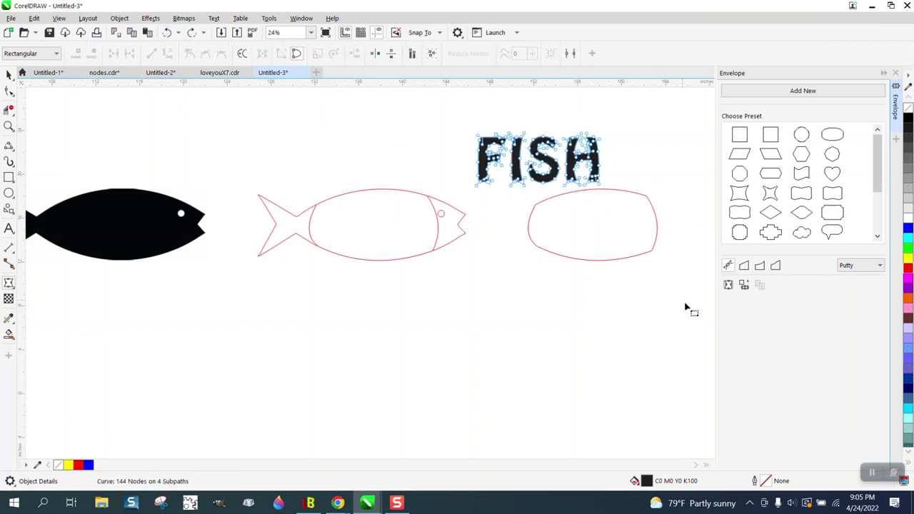
pyautogui.click(9, 75)
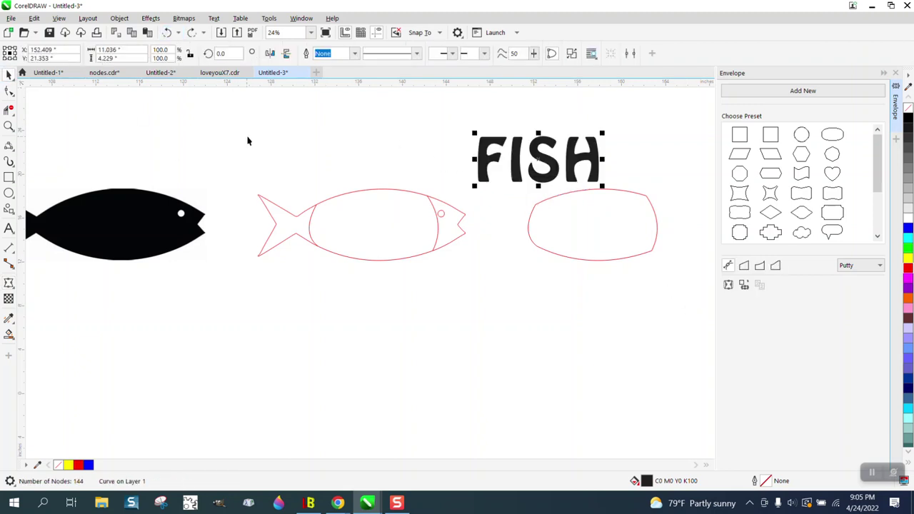
pyautogui.click(743, 286)
pyautogui.click(575, 234)
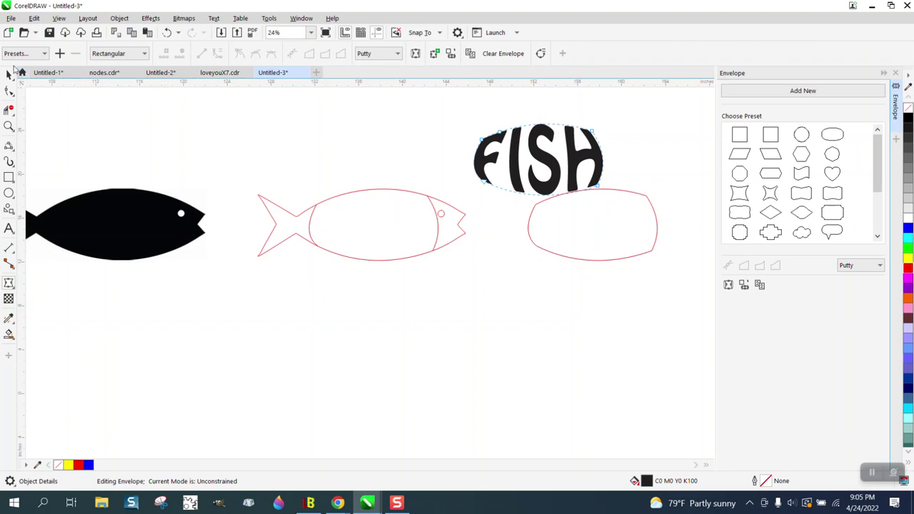
pyautogui.click(8, 74)
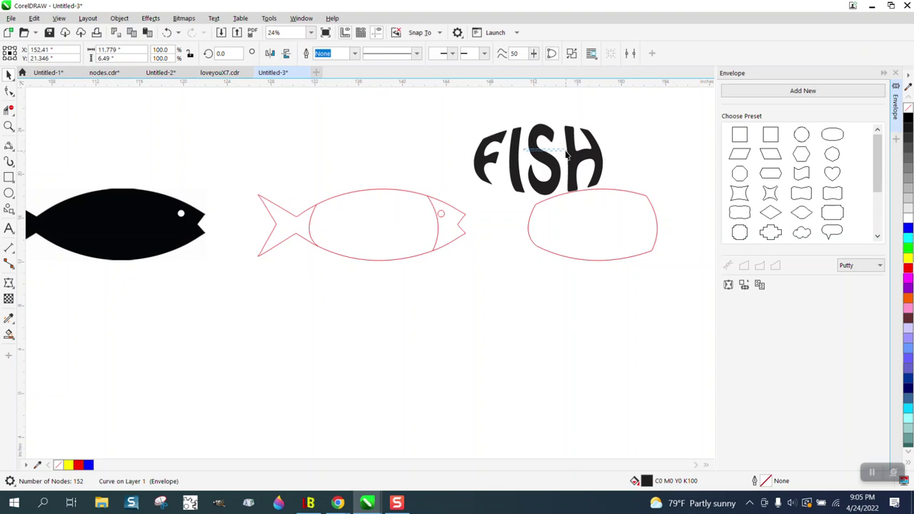
pyautogui.moveTo(573, 155); pyautogui.dragTo(593, 167)
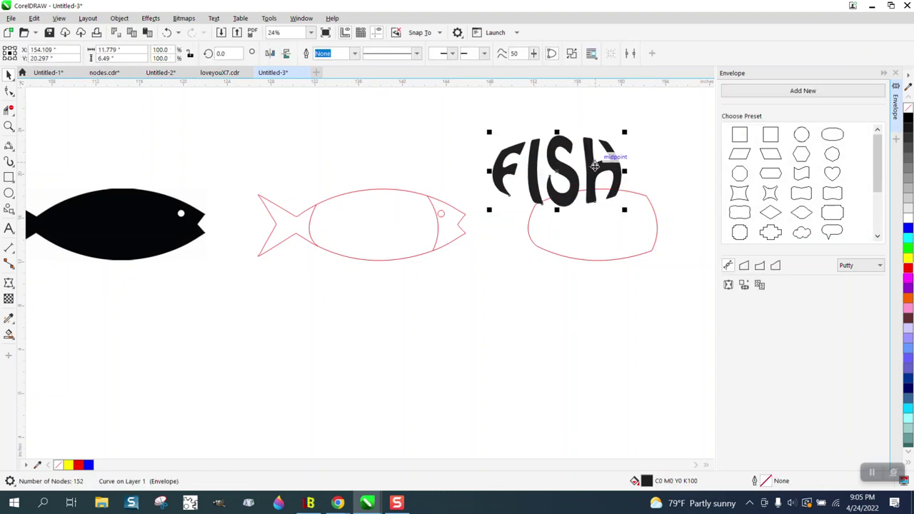
# - Fit FISH to the oval, delete the small head curve, and shift FISH into the outline fish
pyautogui.keyDown('shift'); pyautogui.click(620, 223); pyautogui.keyUp('shift')
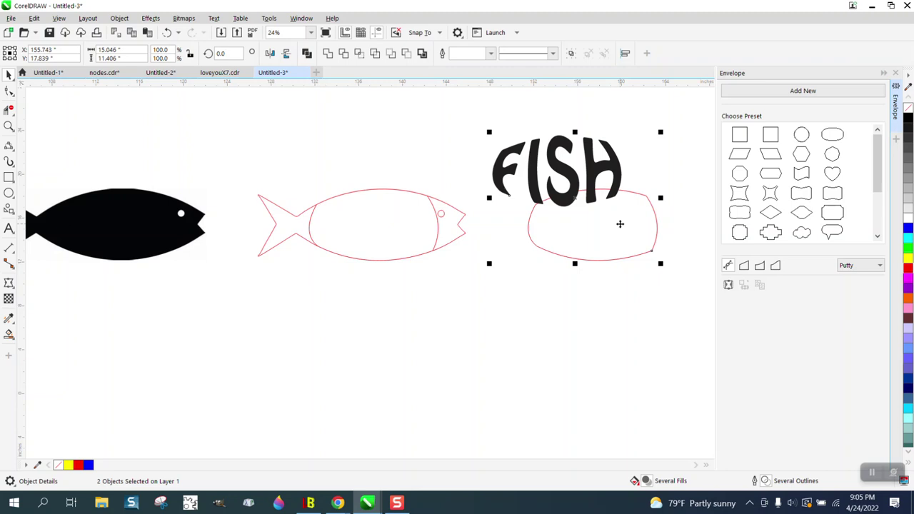
pyautogui.click(620, 223)
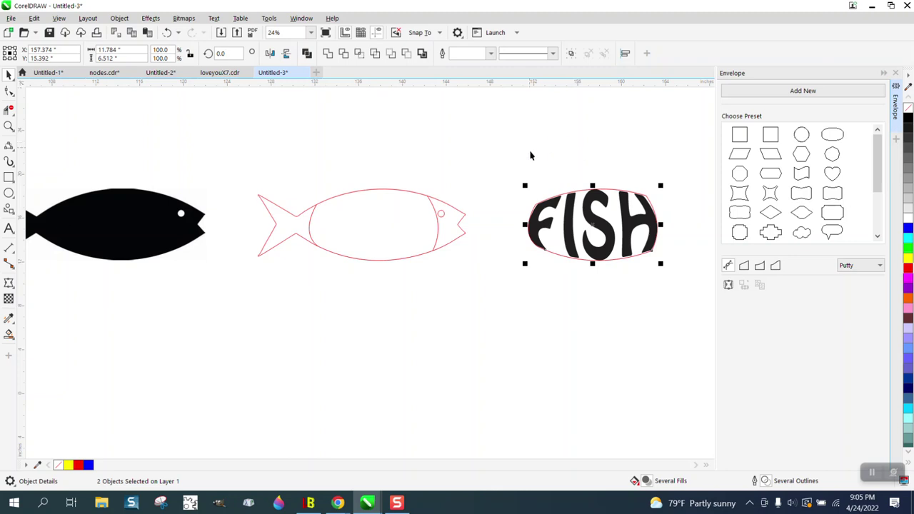
pyautogui.click(629, 269)
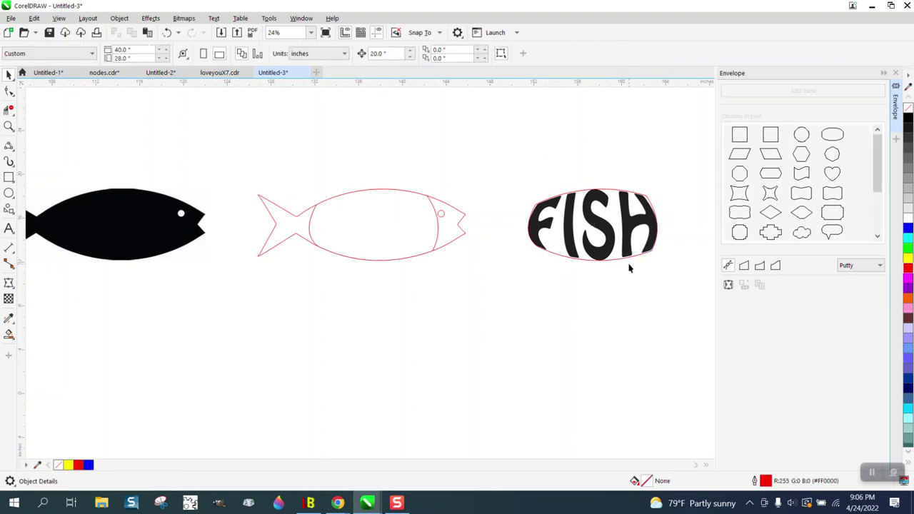
pyautogui.click(620, 262)
pyautogui.hotkey('shift', 'Down')
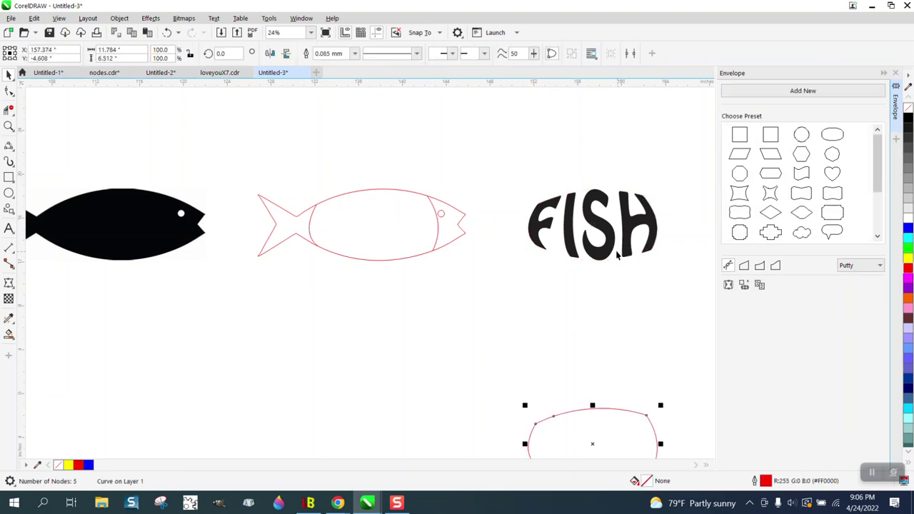
pyautogui.click(612, 247)
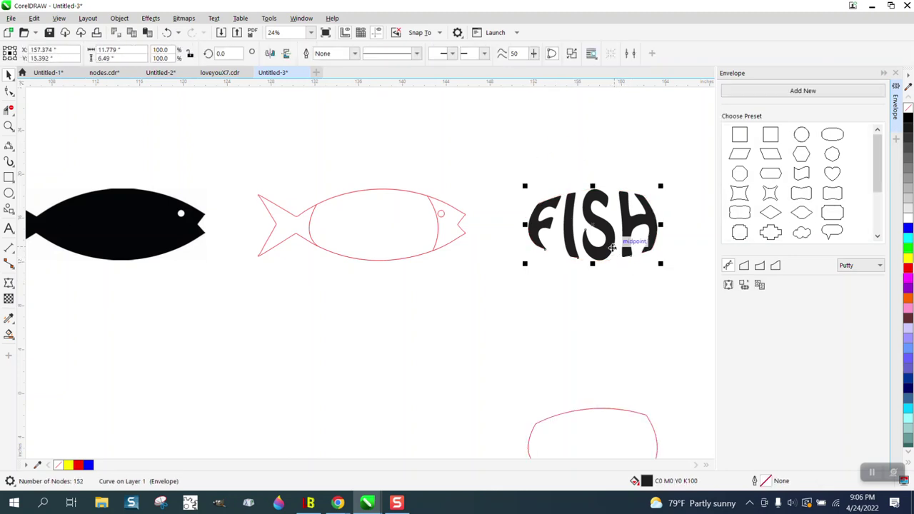
pyautogui.click(437, 228)
pyautogui.press('Delete')
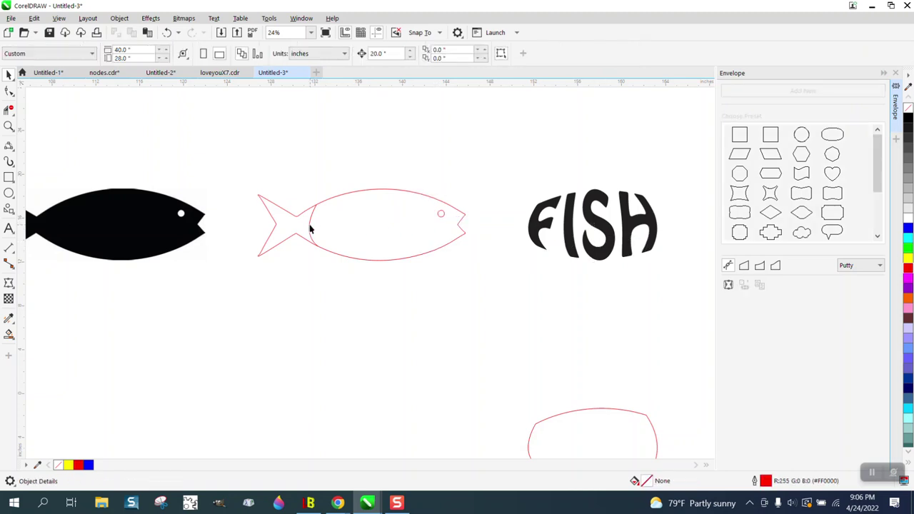
pyautogui.click(311, 227)
pyautogui.moveTo(522, 190); pyautogui.dragTo(685, 268)
pyautogui.press('Left')
pyautogui.click(596, 265)
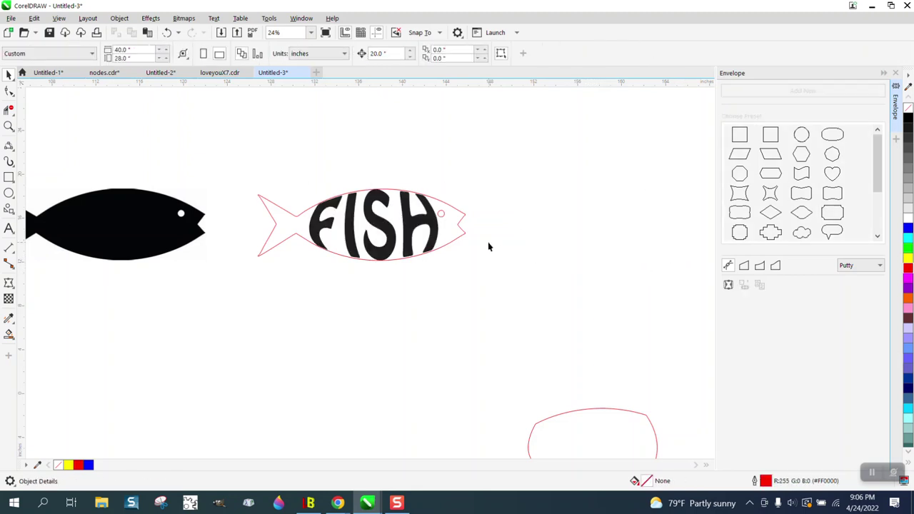
# - Undo until FISH is plain unshaped lettering again, then select the right-hand oval
pyautogui.click(9, 127)
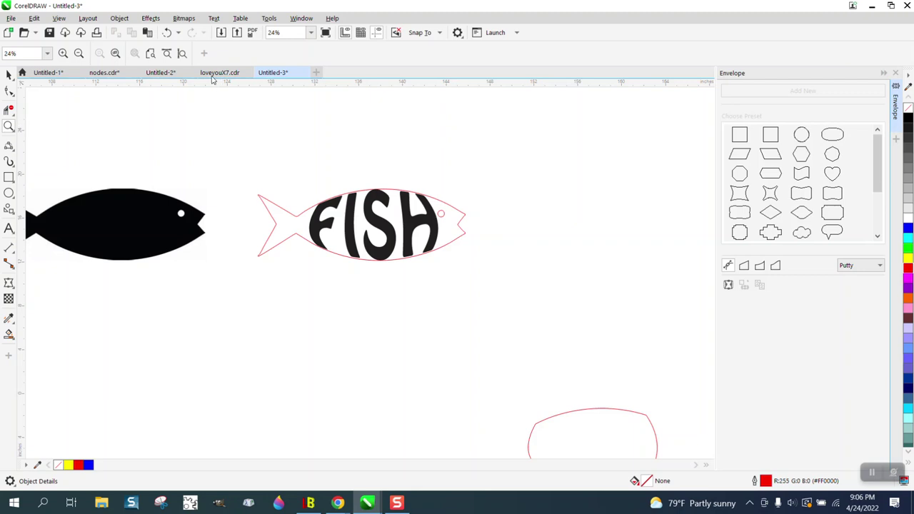
pyautogui.click(167, 33)
pyautogui.click(167, 33)
pyautogui.click(168, 33)
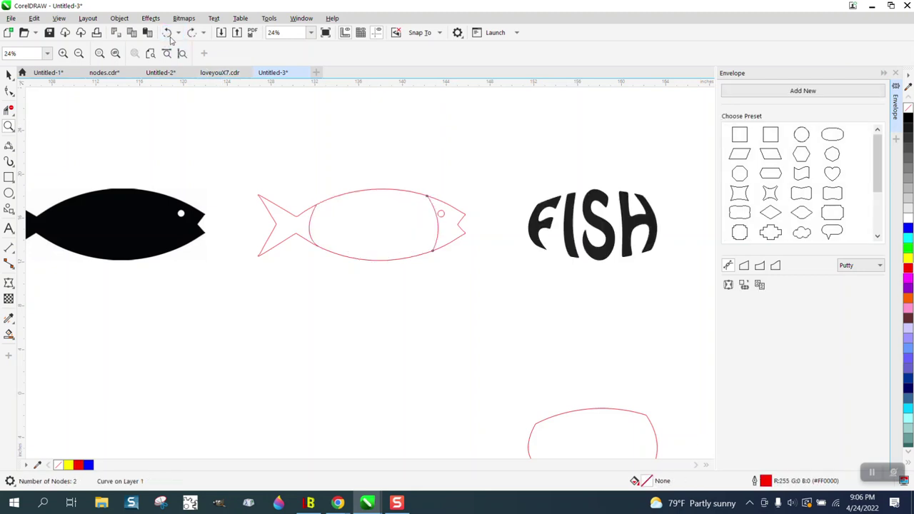
pyautogui.click(167, 33)
pyautogui.click(167, 34)
pyautogui.click(169, 35)
pyautogui.click(169, 35)
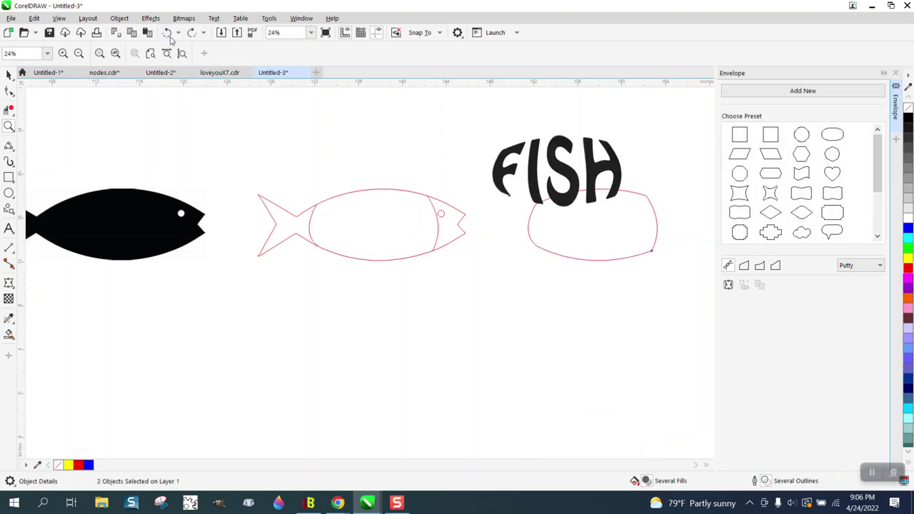
pyautogui.click(168, 35)
pyautogui.click(169, 36)
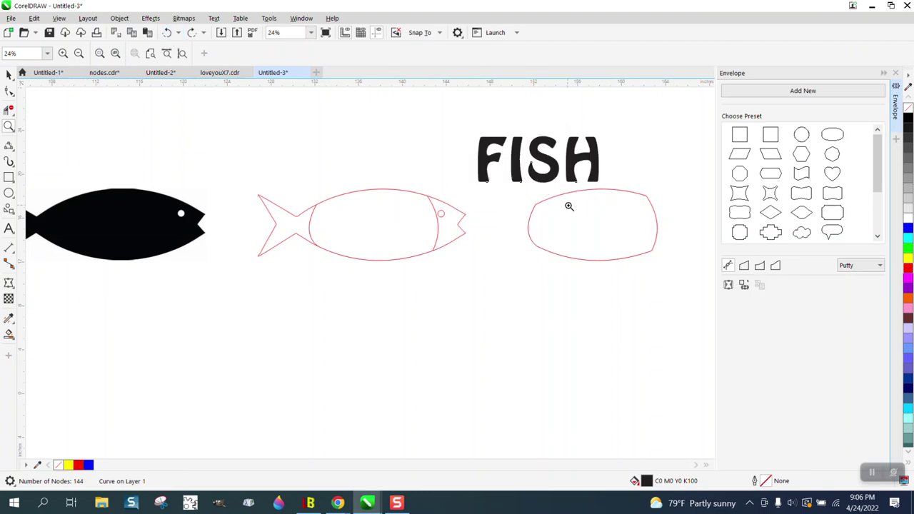
pyautogui.click(8, 75)
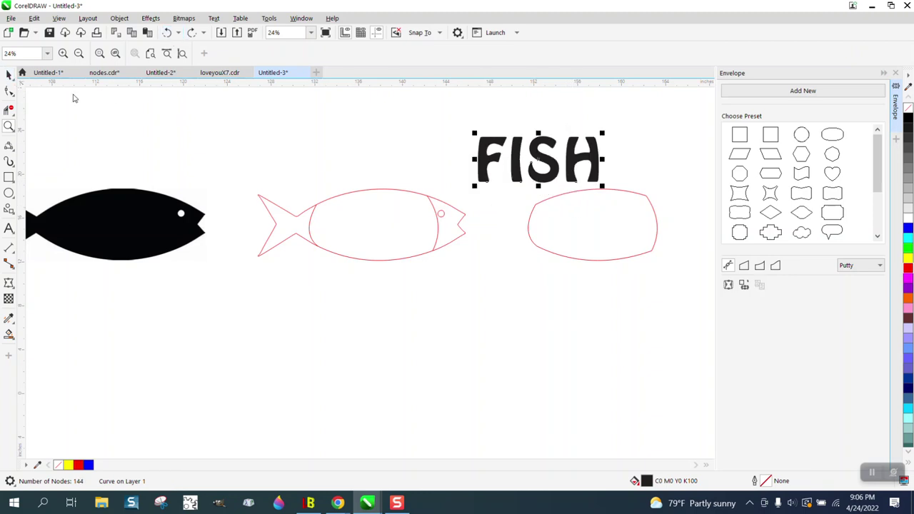
pyautogui.click(613, 218)
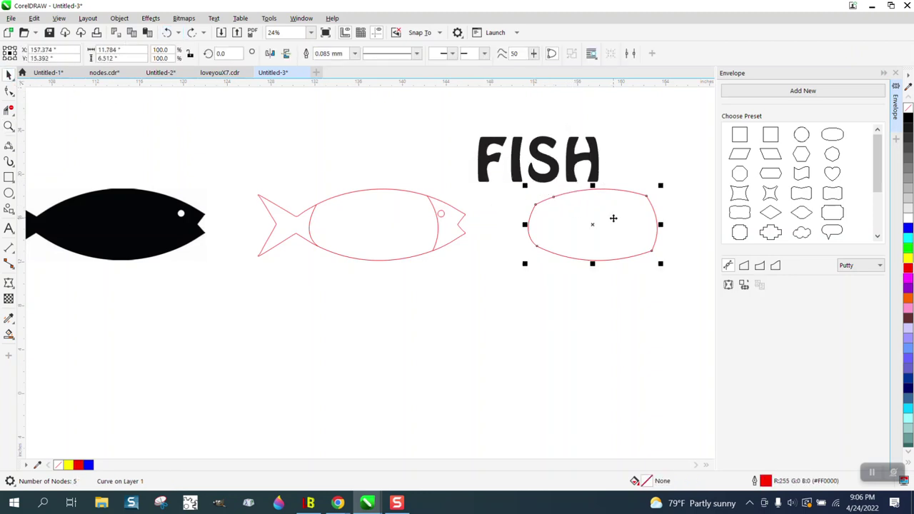
# - Add a 0.2-inch outer contour to the oval and break it apart into a separate object
pyautogui.click(118, 19)
pyautogui.moveTo(148, 21)
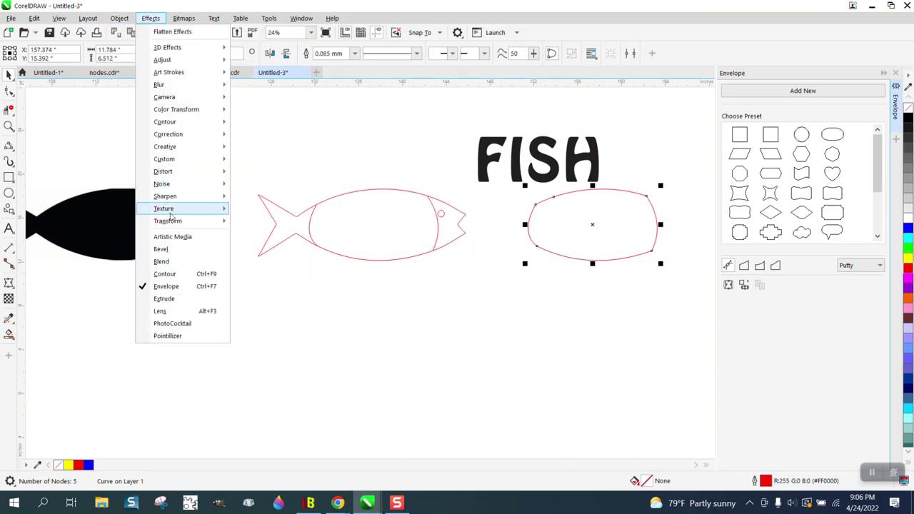
pyautogui.click(166, 273)
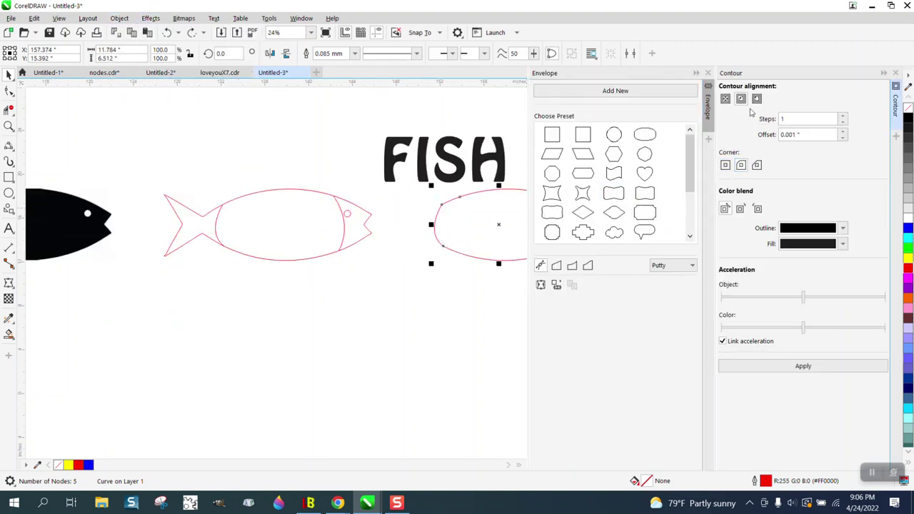
pyautogui.moveTo(802, 135); pyautogui.dragTo(750, 140)
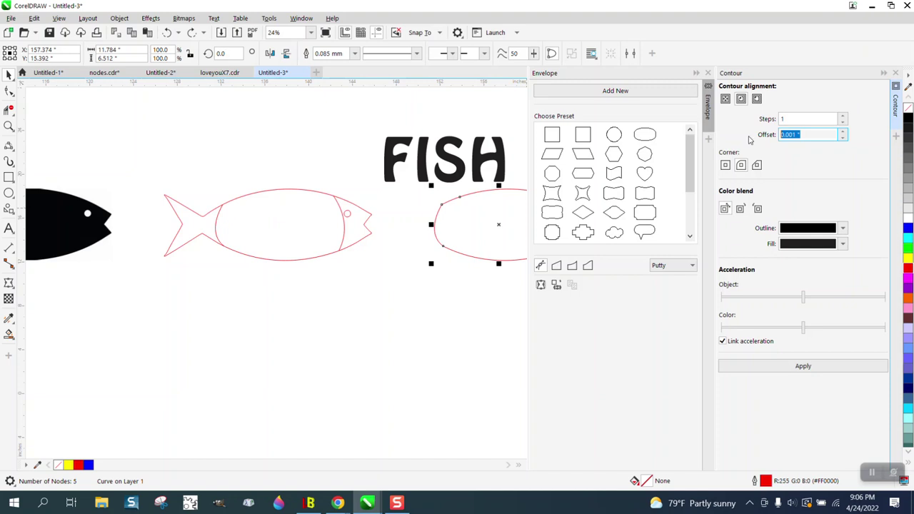
pyautogui.write('.2')
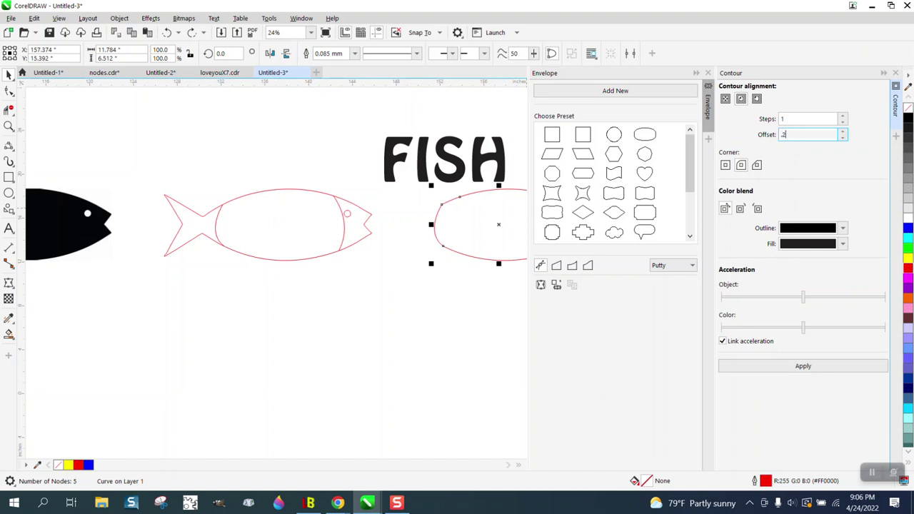
pyautogui.click(807, 366)
pyautogui.click(708, 105)
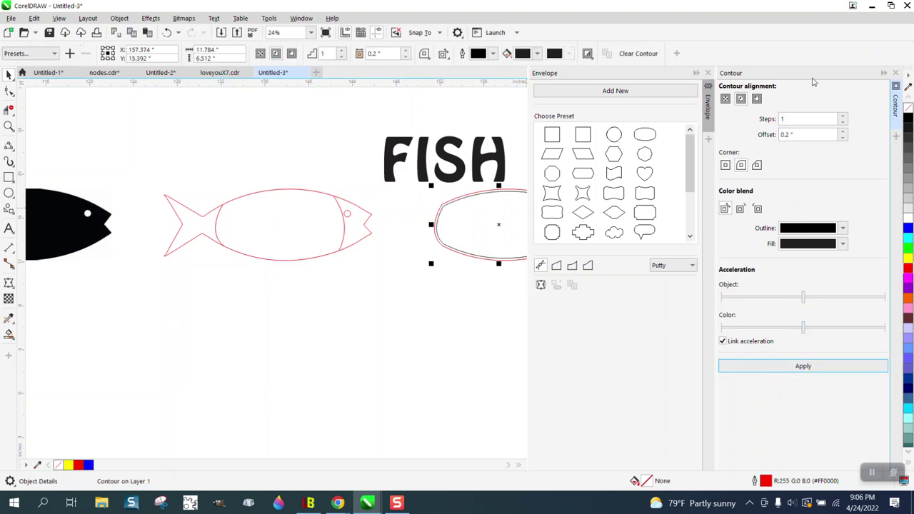
pyautogui.click(895, 74)
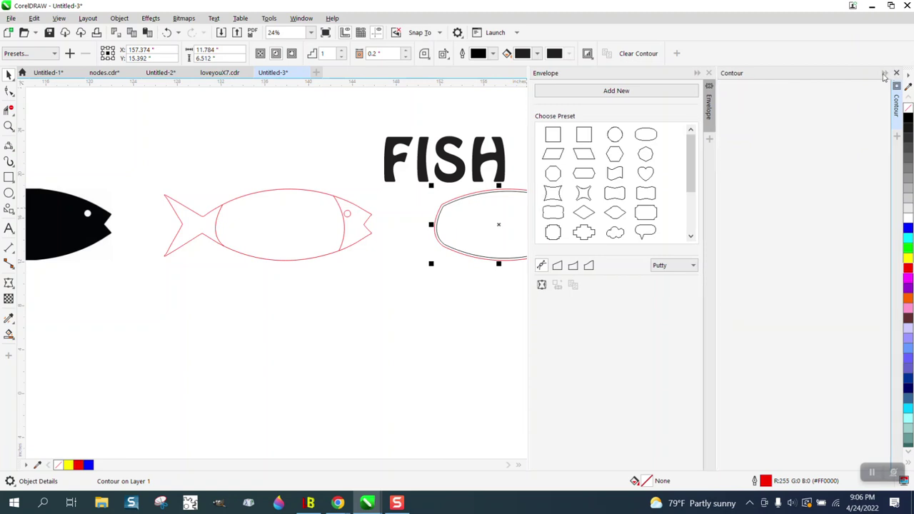
pyautogui.click(120, 18)
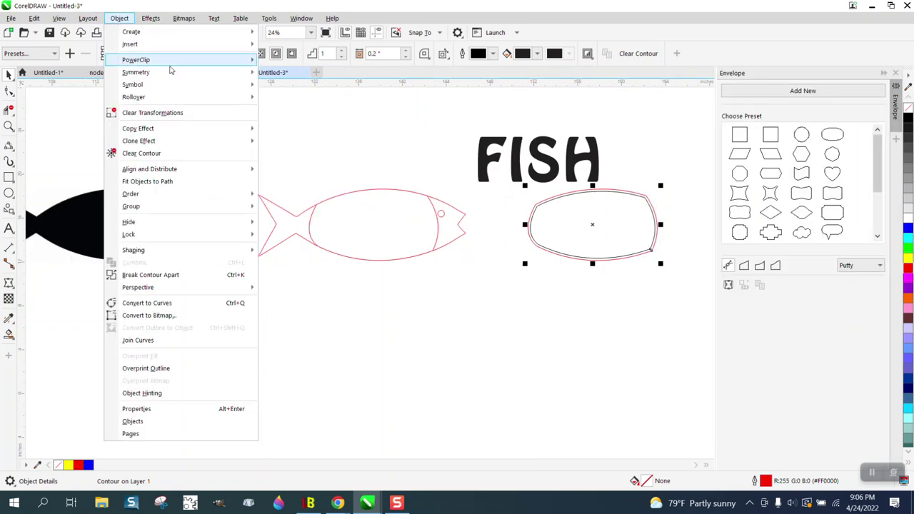
pyautogui.click(184, 275)
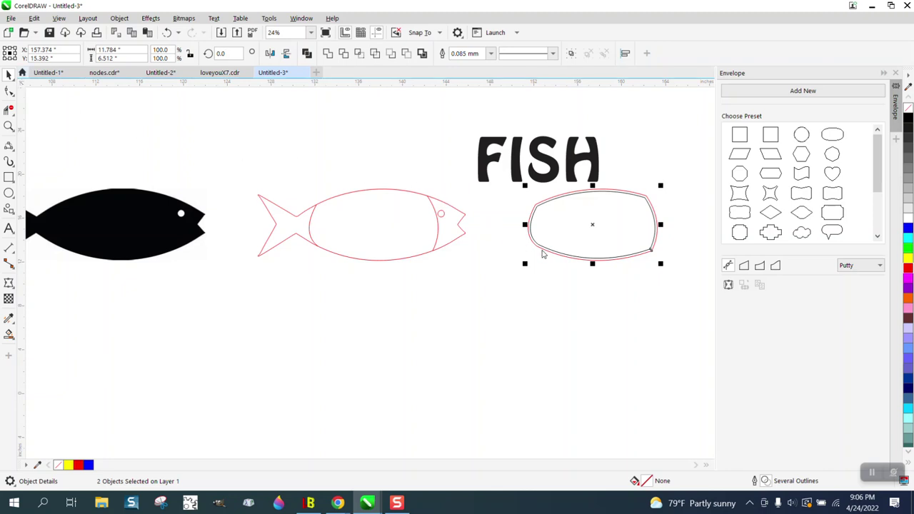
# - Return to the Untitled-3 drawing and duplicate the inner red oval
pyautogui.hotkey('ctrl', 'Tab')
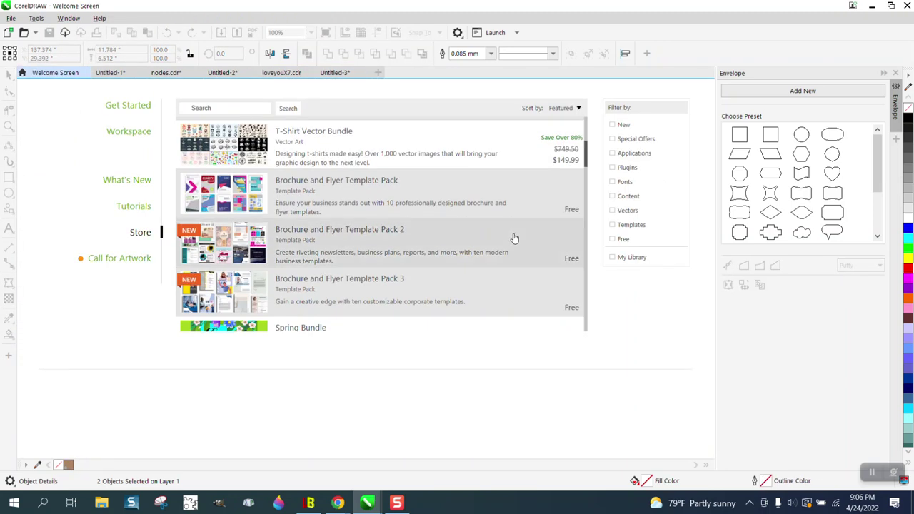
pyautogui.click(341, 74)
pyautogui.click(538, 273)
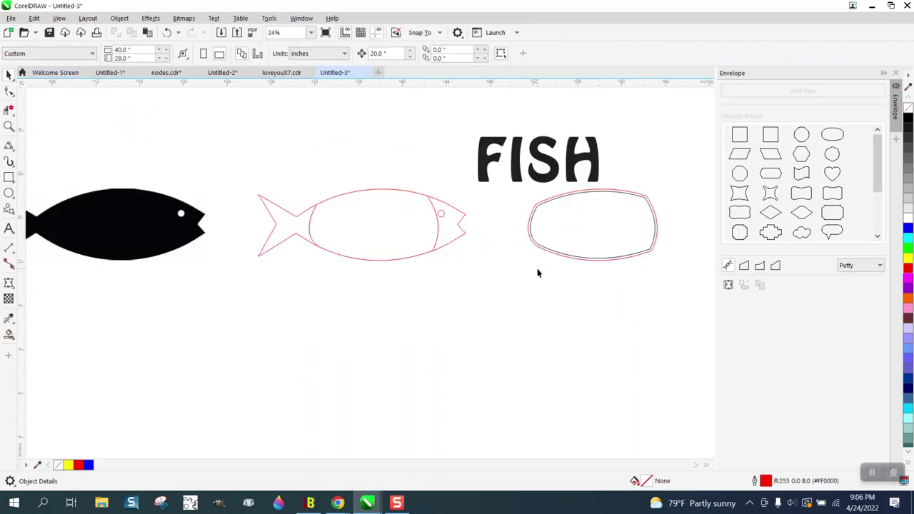
pyautogui.click(552, 256)
pyautogui.hotkey('ctrl', 'd')
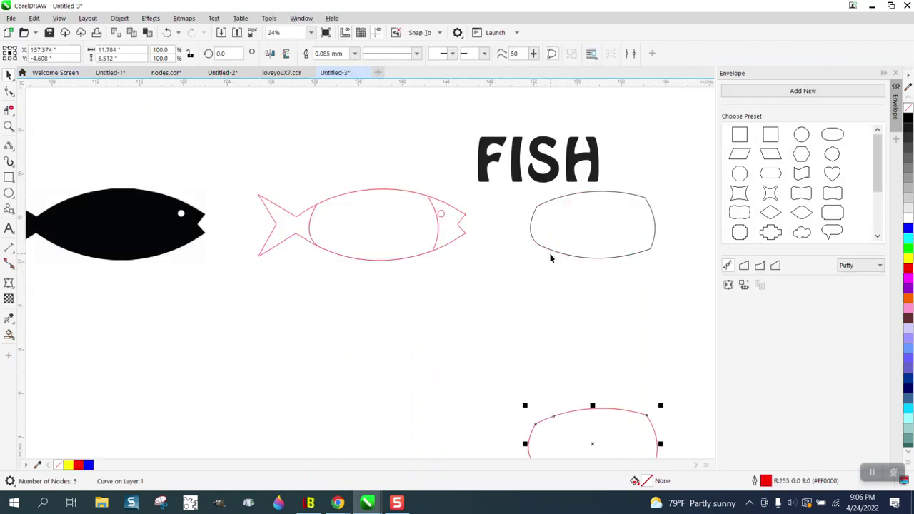
# - Envelope FISH to the oval's shape and drag it into the middle fish's body
pyautogui.click(566, 183)
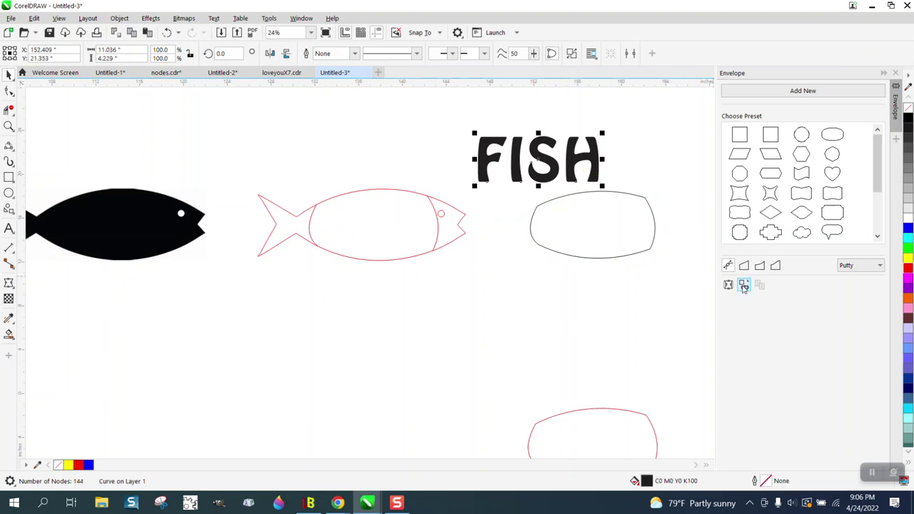
pyautogui.click(581, 230)
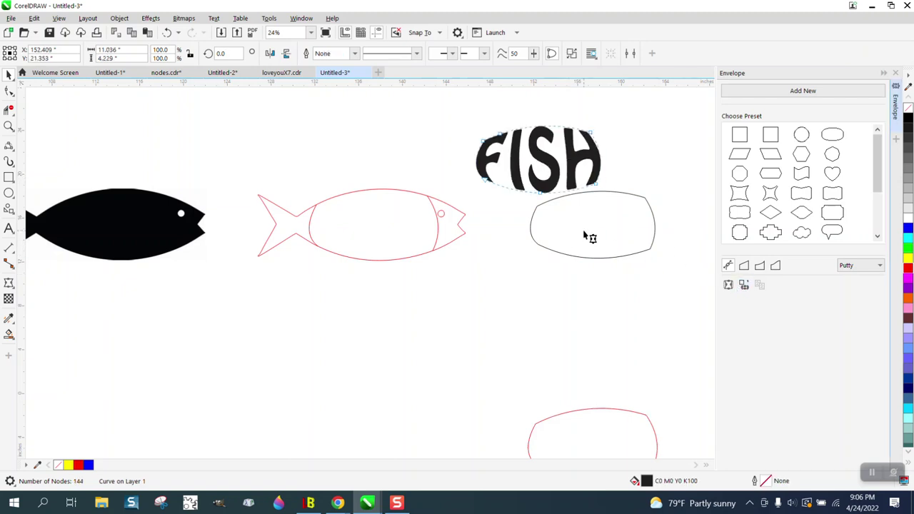
pyautogui.click(8, 74)
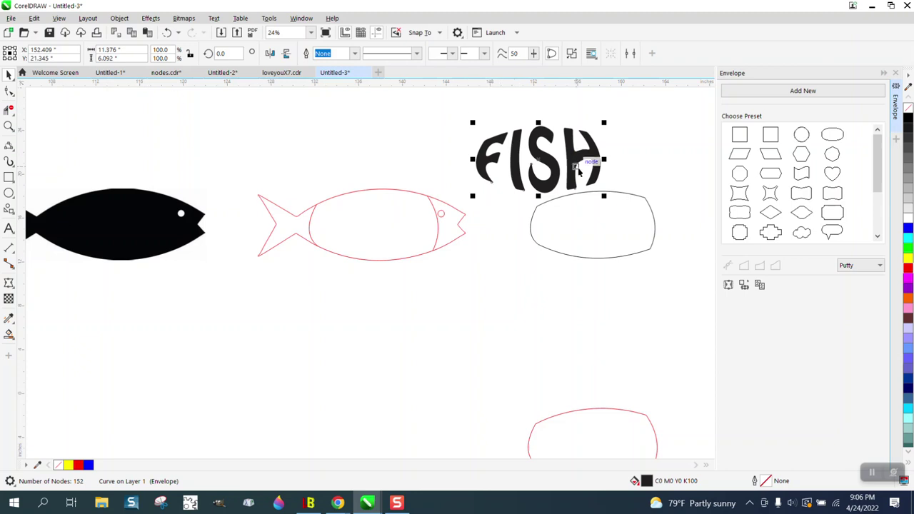
pyautogui.keyDown('shift'); pyautogui.click(600, 224); pyautogui.keyUp('shift')
pyautogui.click(601, 220)
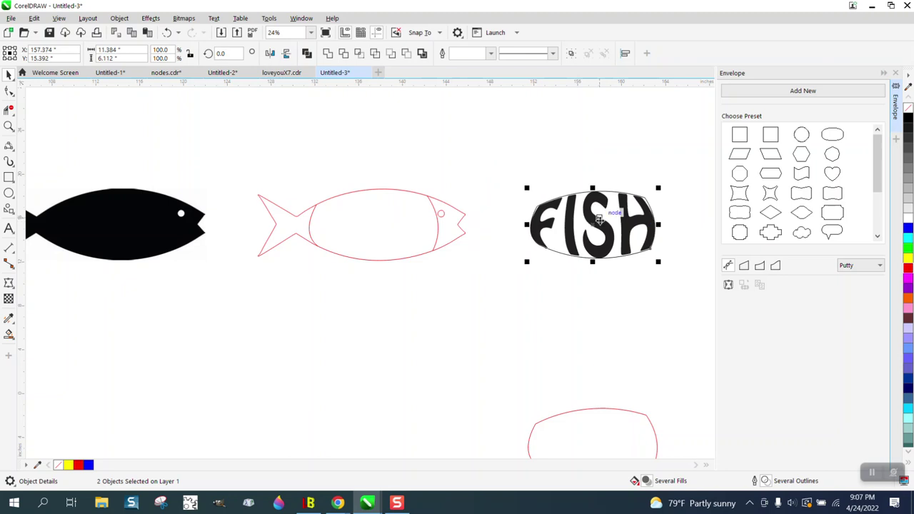
pyautogui.click(599, 205)
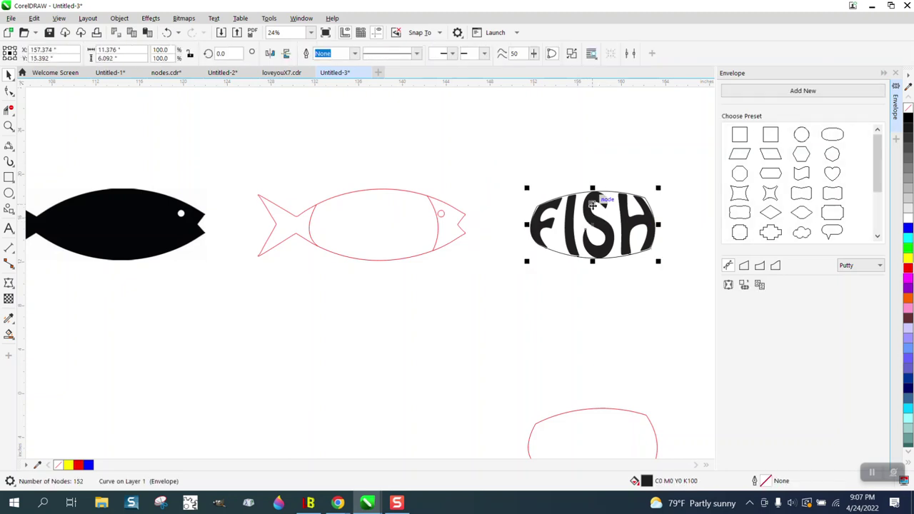
pyautogui.moveTo(593, 205); pyautogui.dragTo(373, 209)
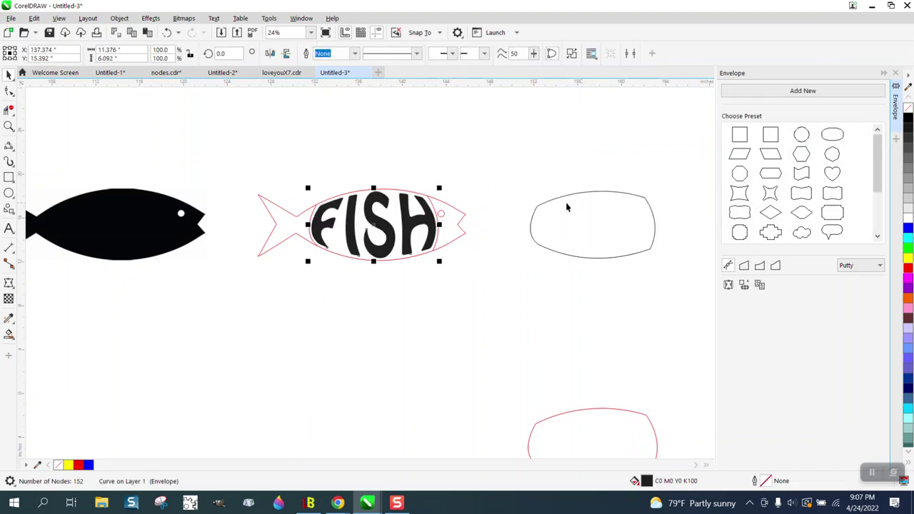
pyautogui.click(488, 252)
pyautogui.click(438, 245)
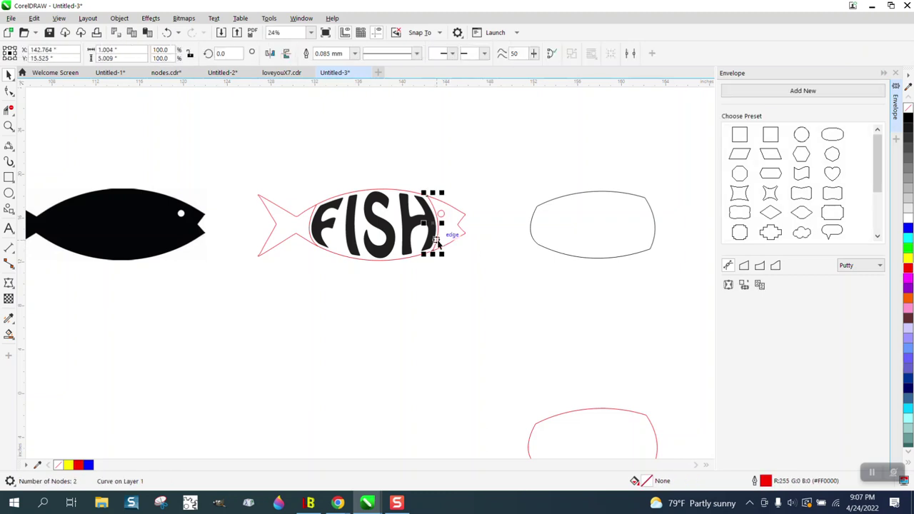
pyautogui.click(332, 240)
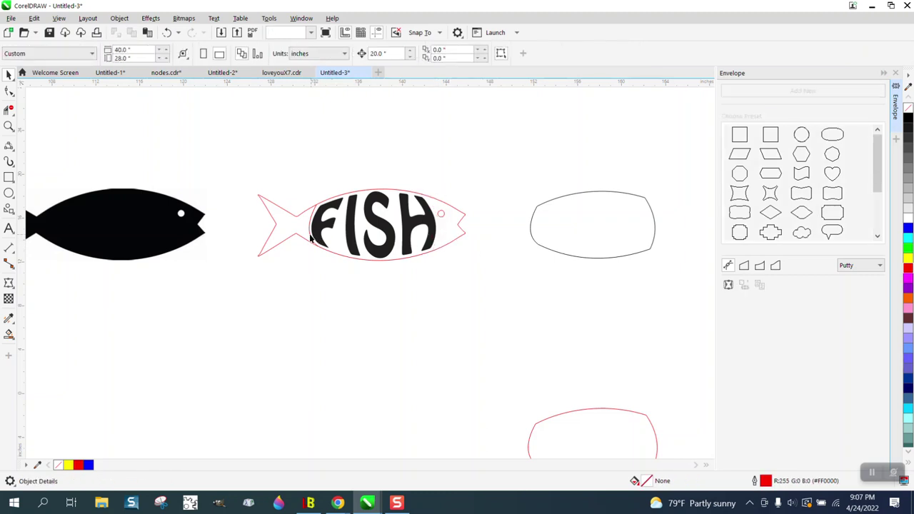
pyautogui.click(310, 240)
pyautogui.click(287, 246)
pyautogui.click(8, 125)
pyautogui.moveTo(272, 165); pyautogui.dragTo(549, 275)
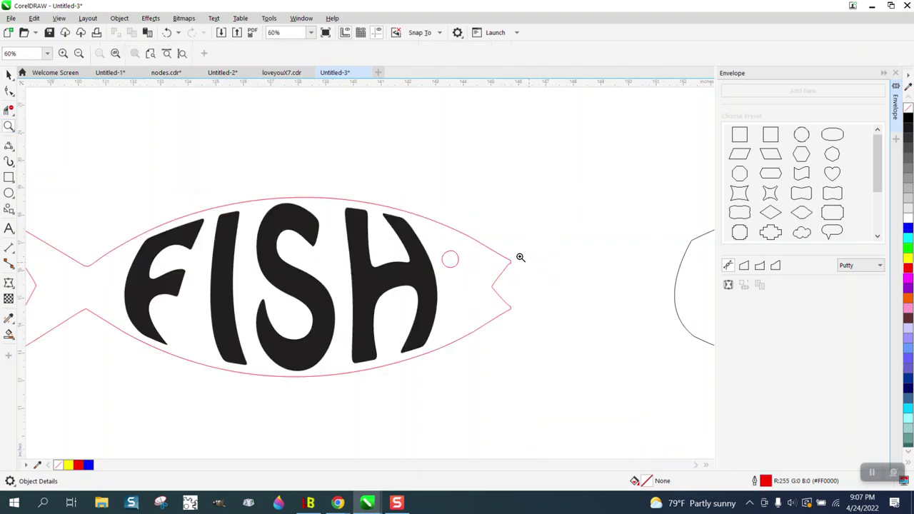
pyautogui.scroll(-4, 520, 257)
pyautogui.scroll(-1, 517, 255)
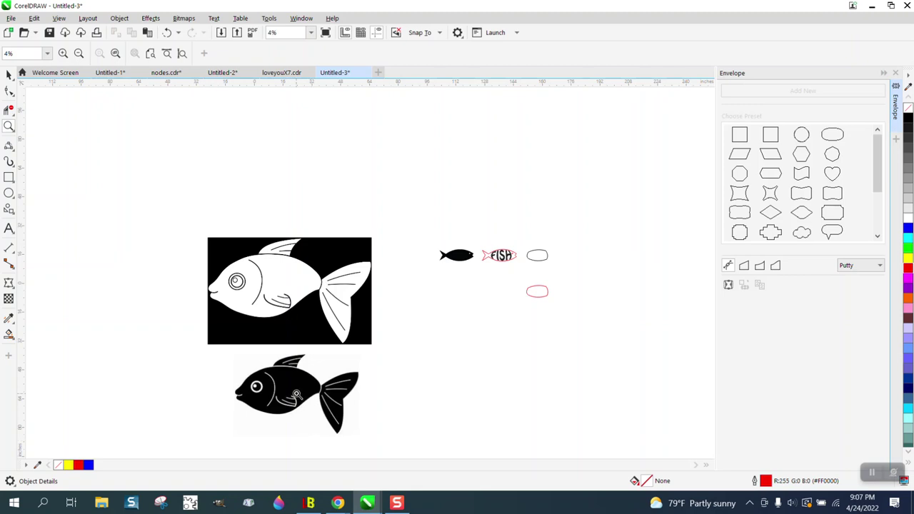
pyautogui.scroll(3, 398, 395)
pyautogui.scroll(-2, 342, 348)
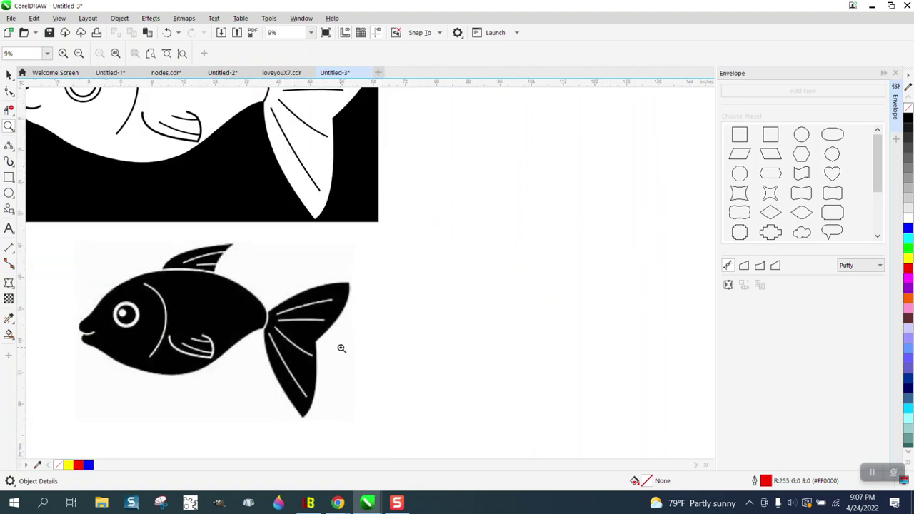
pyautogui.scroll(-2, 342, 348)
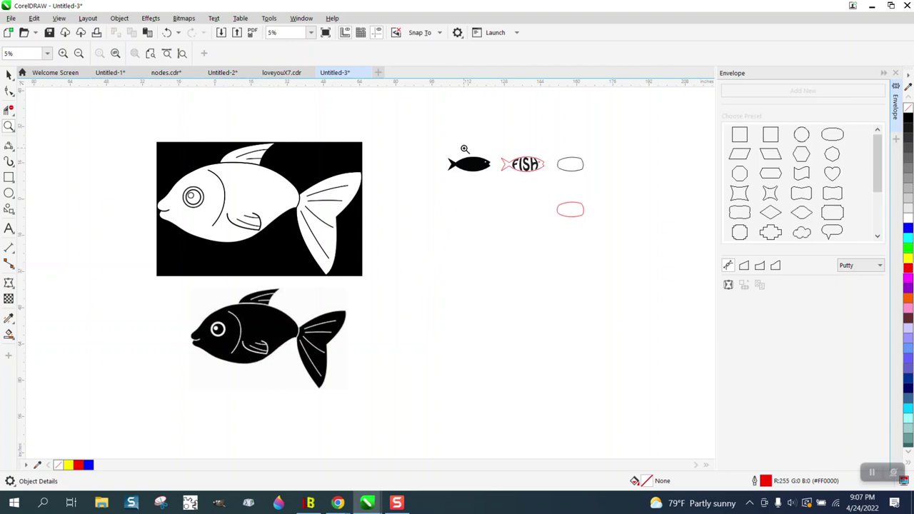
pyautogui.moveTo(465, 149); pyautogui.dragTo(596, 188)
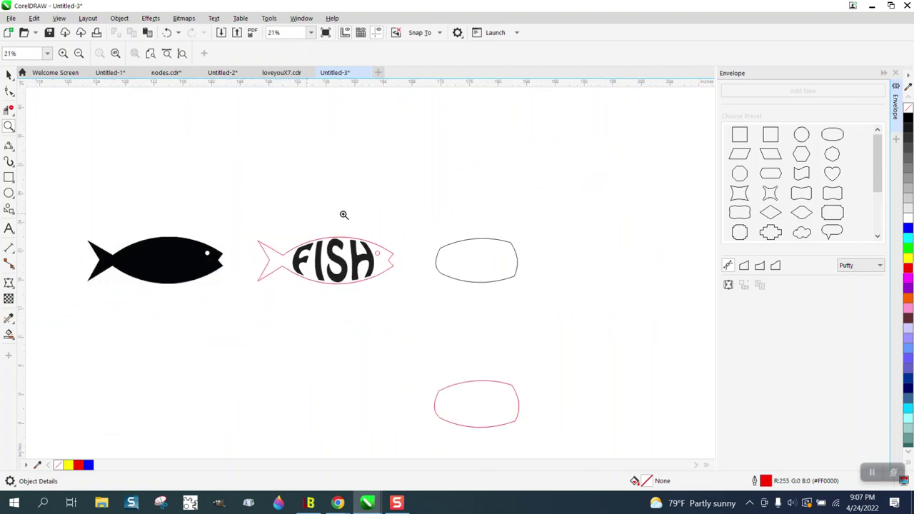
pyautogui.scroll(-3, 344, 215)
pyautogui.scroll(-2, 72, 120)
# - Move the black fish picture right and draw a yellow-filled rectangle around it
pyautogui.click(9, 75)
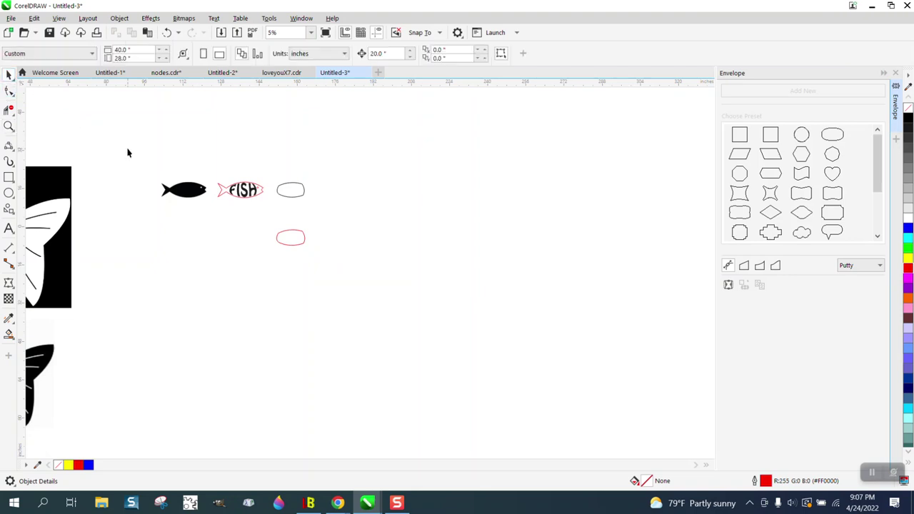
pyautogui.scroll(-3, 300, 224)
pyautogui.moveTo(173, 285); pyautogui.dragTo(350, 282)
pyautogui.click(9, 177)
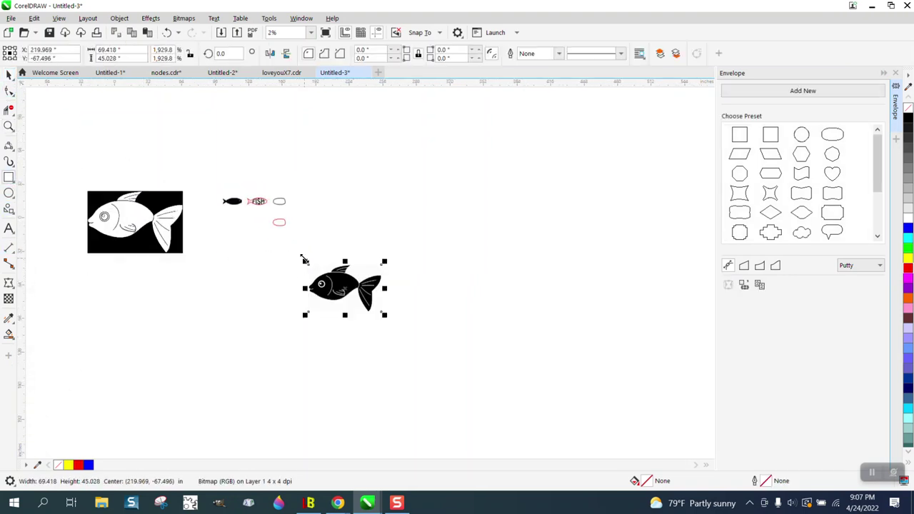
pyautogui.moveTo(281, 245); pyautogui.dragTo(470, 322)
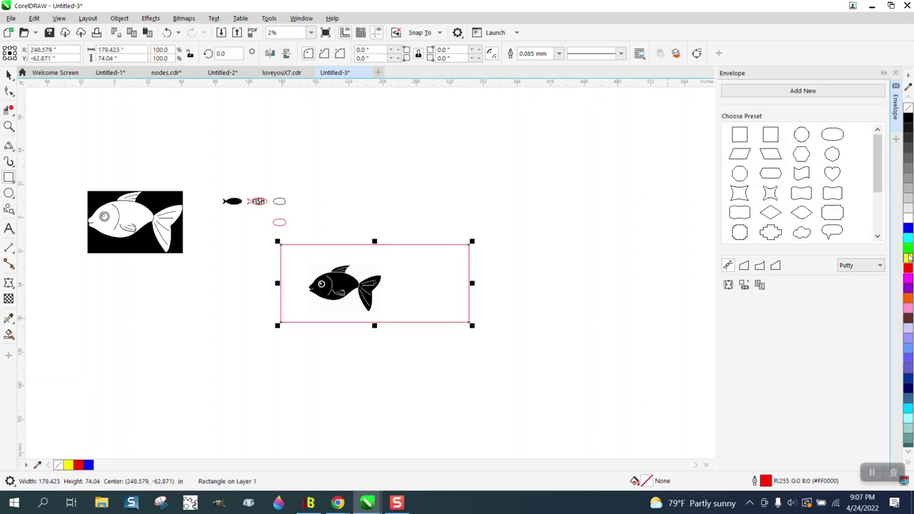
pyautogui.click(908, 257)
# - Send the yellow rectangle to the back and shrink the fish picture into its top-left corner
pyautogui.click(119, 18)
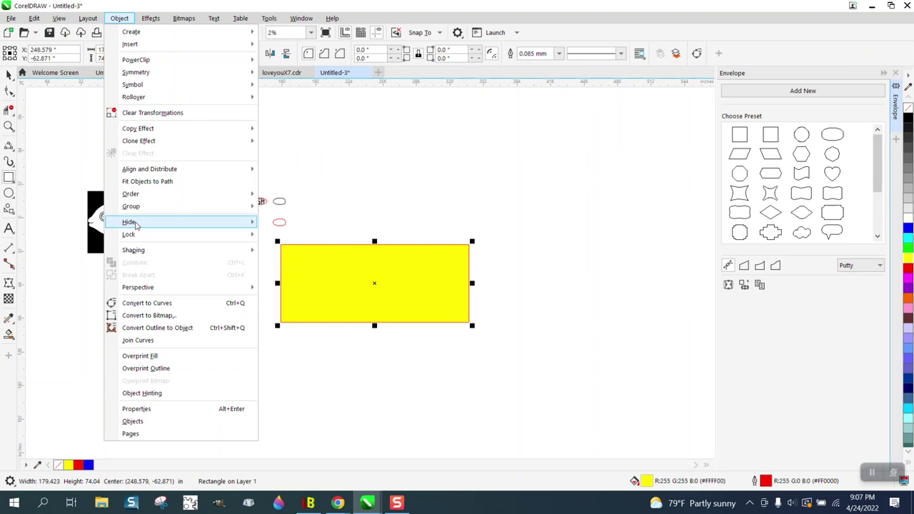
pyautogui.moveTo(141, 208)
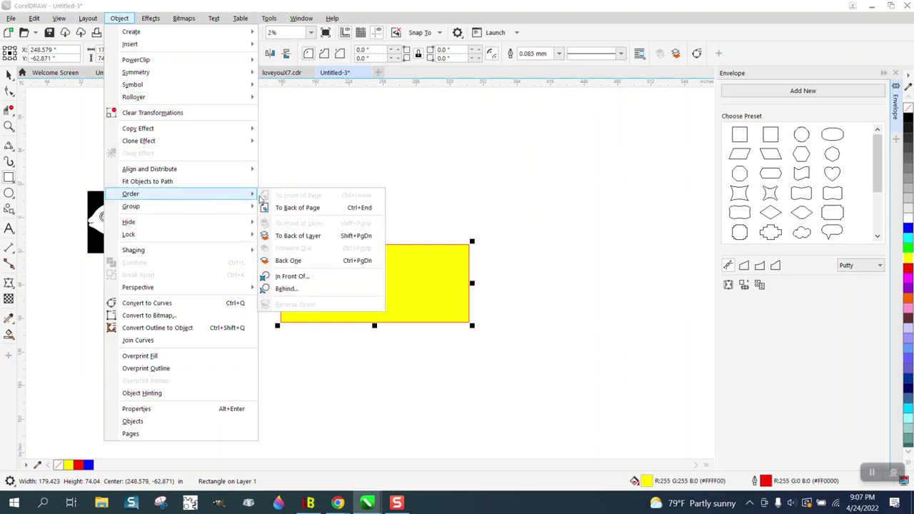
pyautogui.click(286, 205)
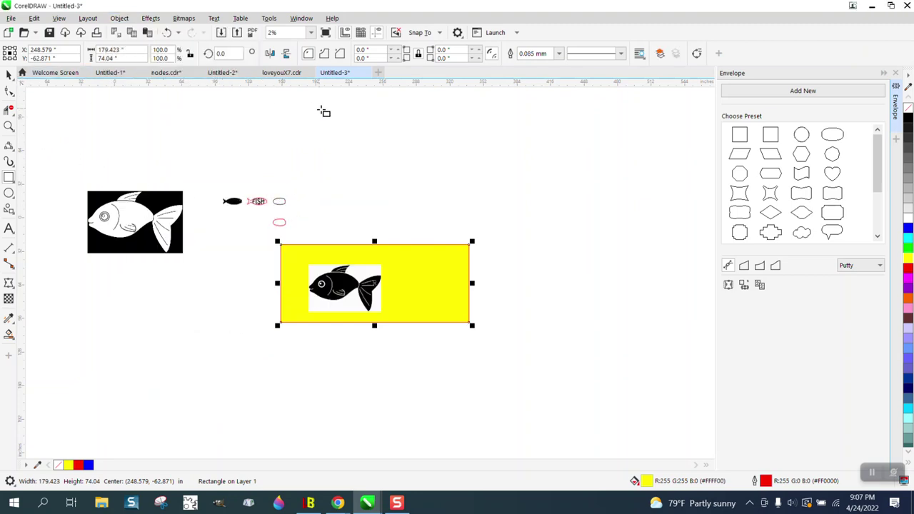
pyautogui.click(351, 114)
pyautogui.click(9, 75)
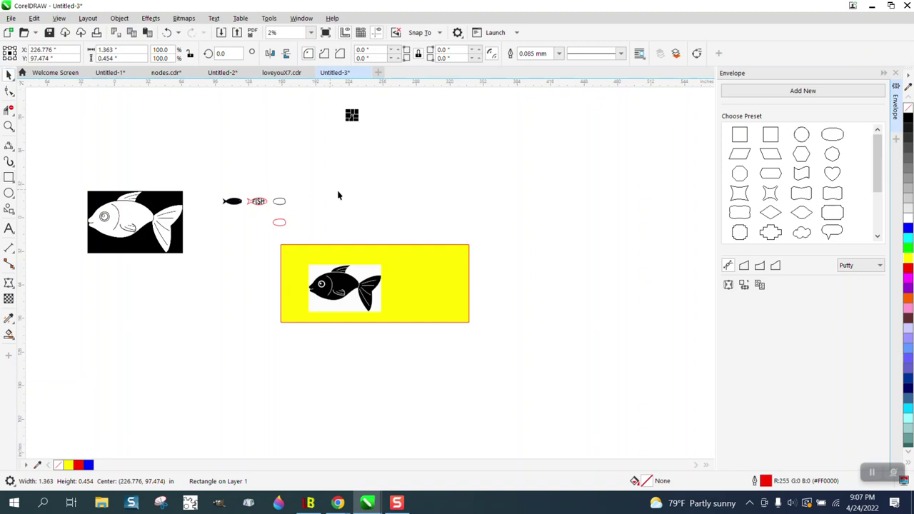
pyautogui.click(339, 194)
pyautogui.click(356, 279)
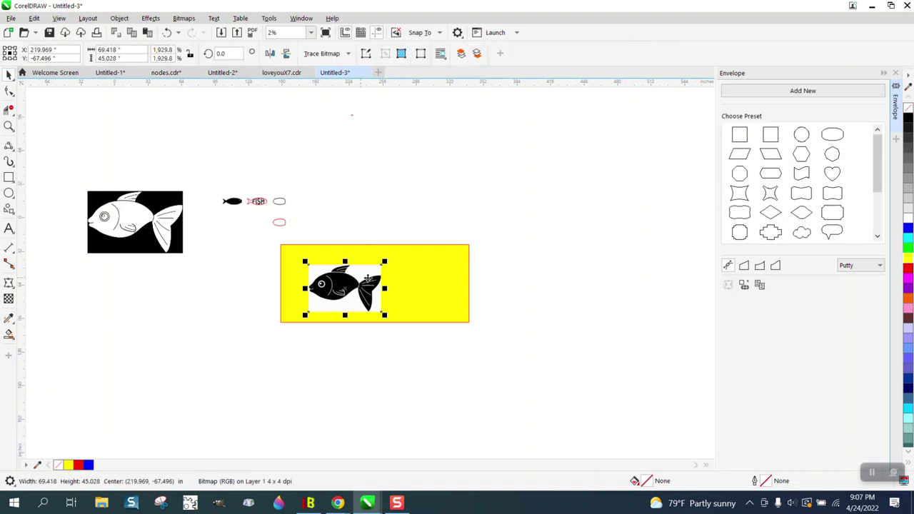
pyautogui.moveTo(386, 262); pyautogui.dragTo(302, 255)
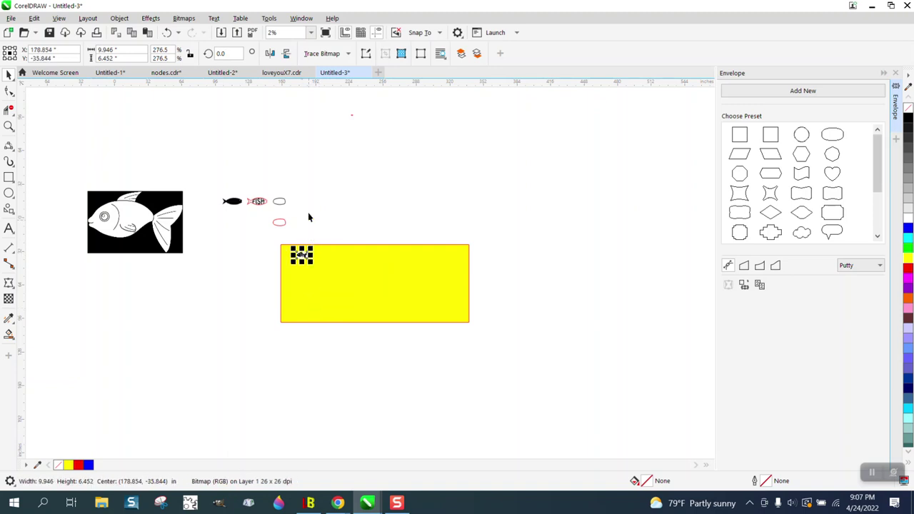
# - Trace the small fish picture with Outline Trace > Clipart and drag the 25-object result right
pyautogui.click(345, 55)
pyautogui.moveTo(346, 94)
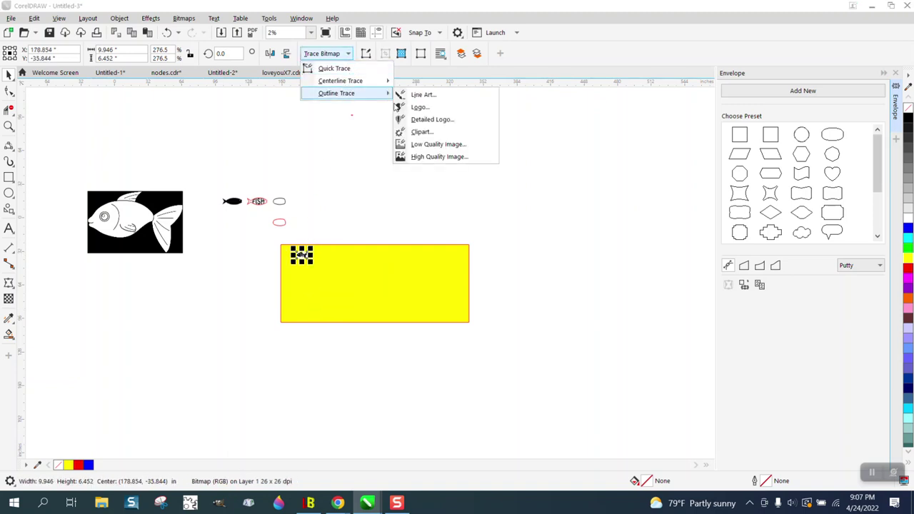
pyautogui.click(446, 134)
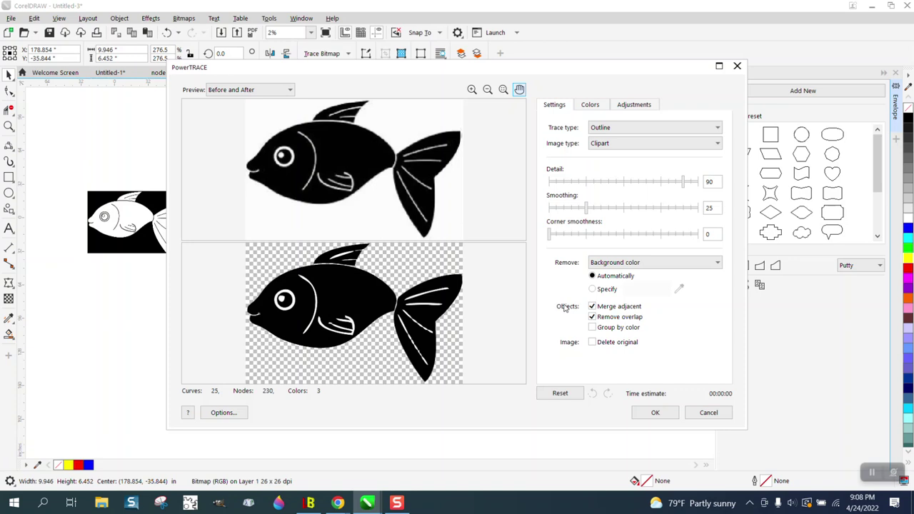
pyautogui.click(656, 412)
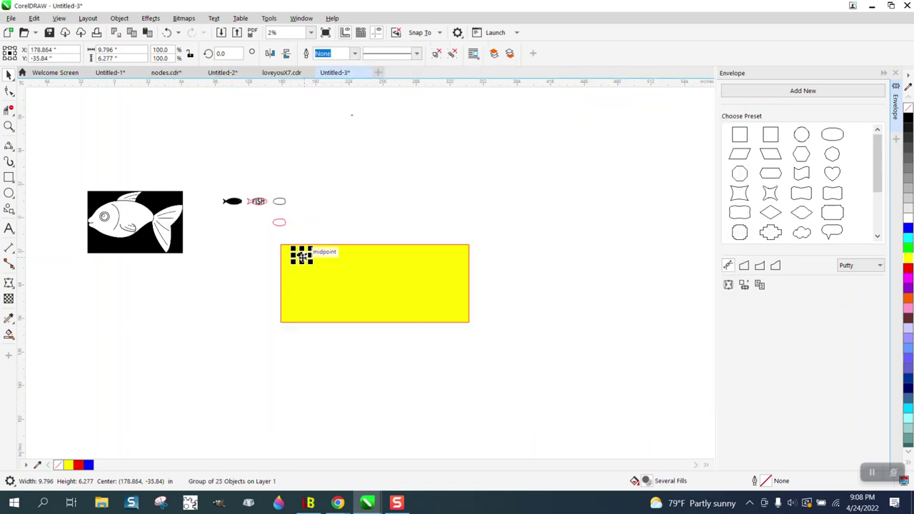
pyautogui.moveTo(316, 264); pyautogui.dragTo(397, 281)
pyautogui.click(9, 127)
# - Zoom in on the traced black fish and ungroup it into 25 separate pieces
pyautogui.moveTo(190, 214); pyautogui.dragTo(257, 269)
pyautogui.scroll(-3, 354, 246)
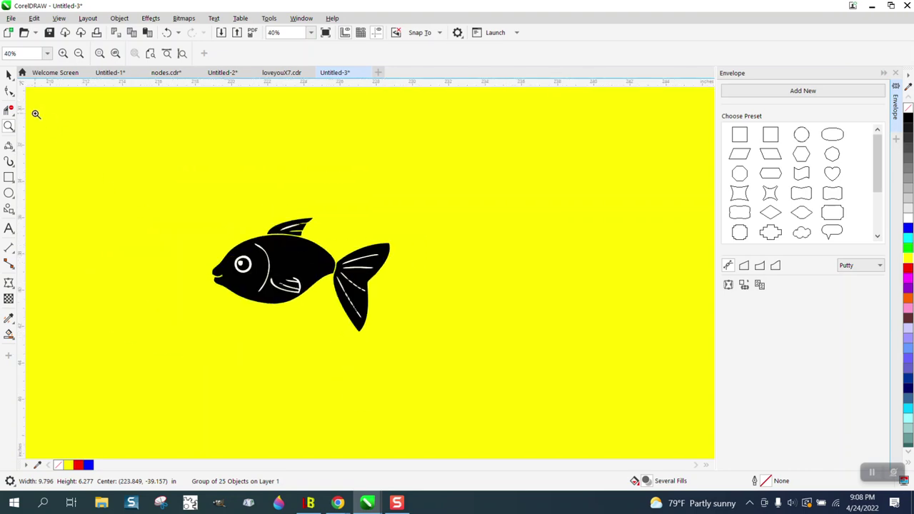
pyautogui.click(9, 75)
pyautogui.moveTo(163, 201); pyautogui.dragTo(241, 183)
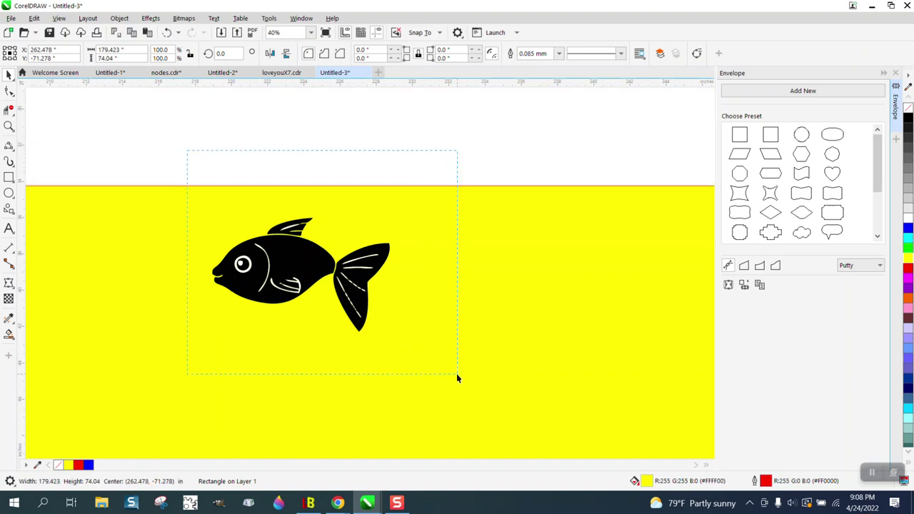
pyautogui.moveTo(457, 375); pyautogui.dragTo(457, 374)
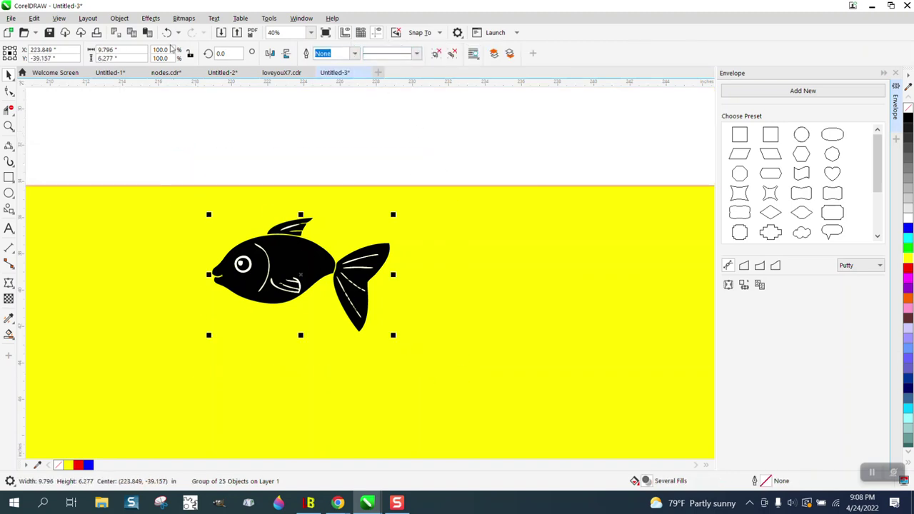
pyautogui.click(119, 17)
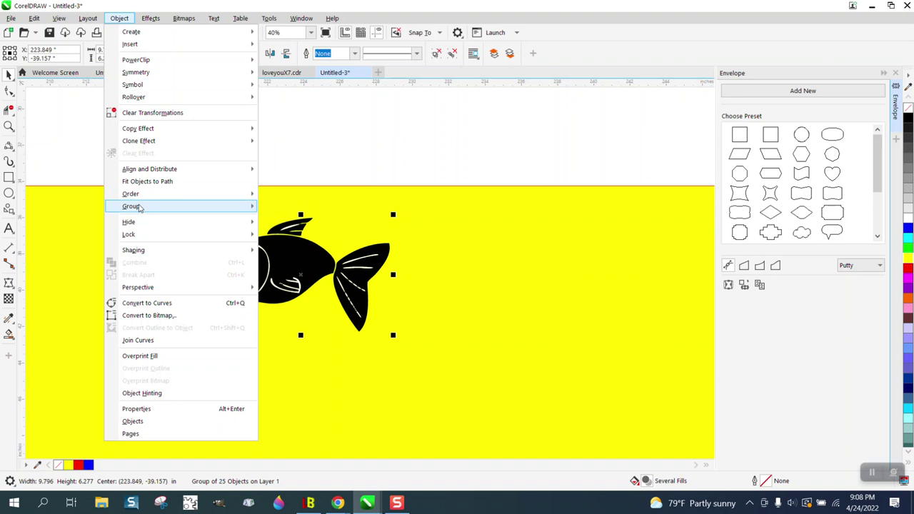
pyautogui.moveTo(139, 206)
pyautogui.click(282, 220)
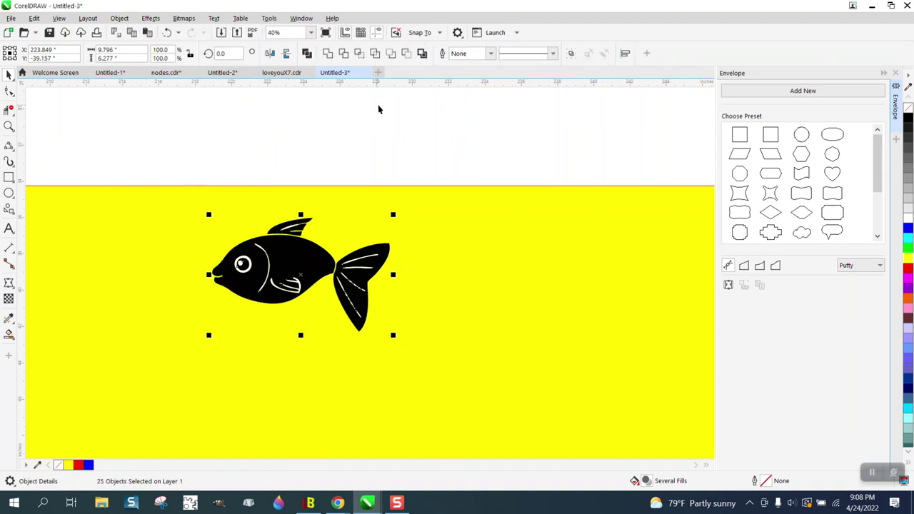
# - Combine the pieces into one 30-node curve, move it right, and close the Envelope docker
pyautogui.click(422, 54)
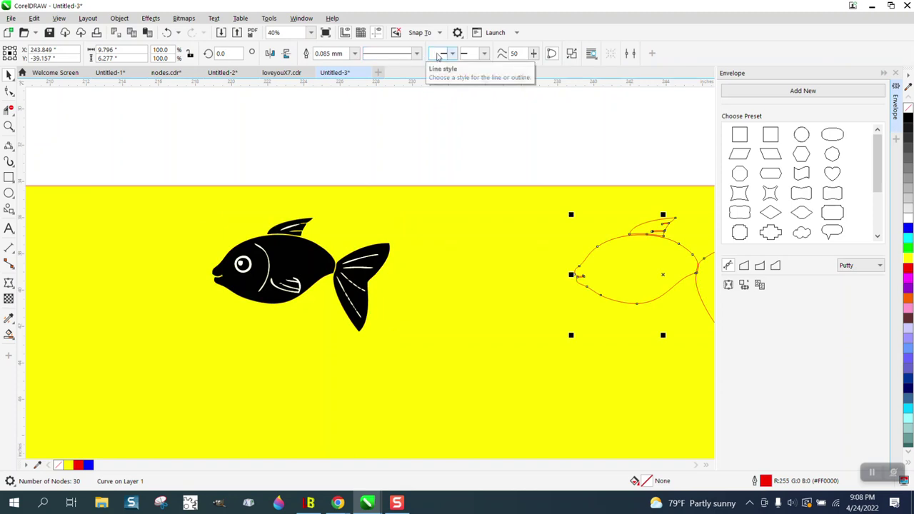
pyautogui.press('F3')
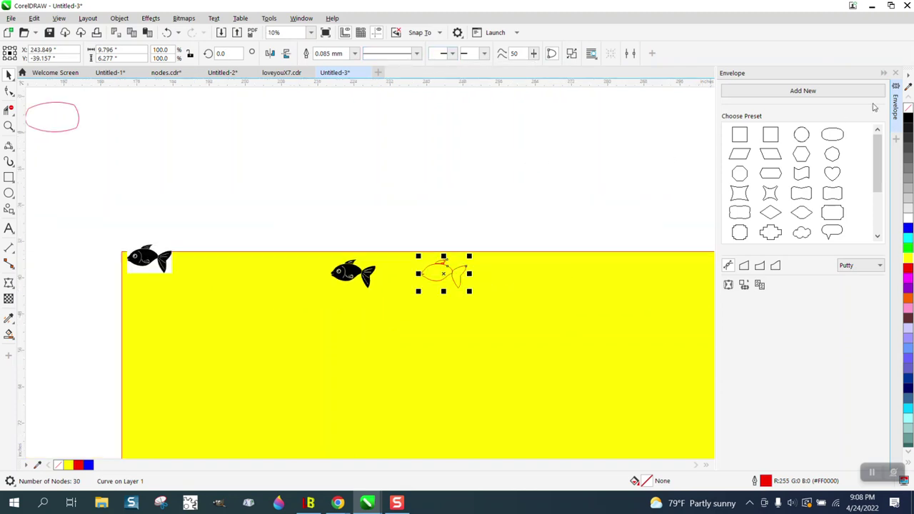
pyautogui.click(896, 73)
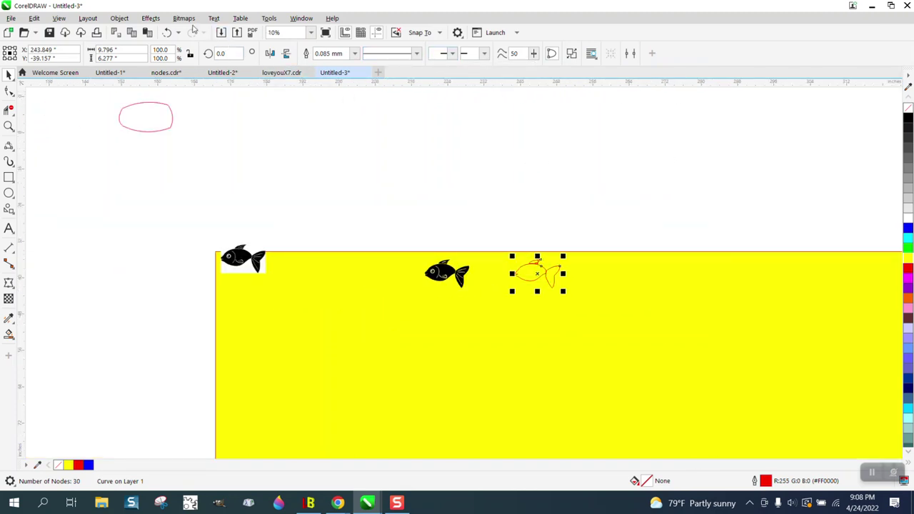
# - Apply a 0.2-inch Outside contour to the fish outline
pyautogui.click(151, 18)
pyautogui.click(180, 278)
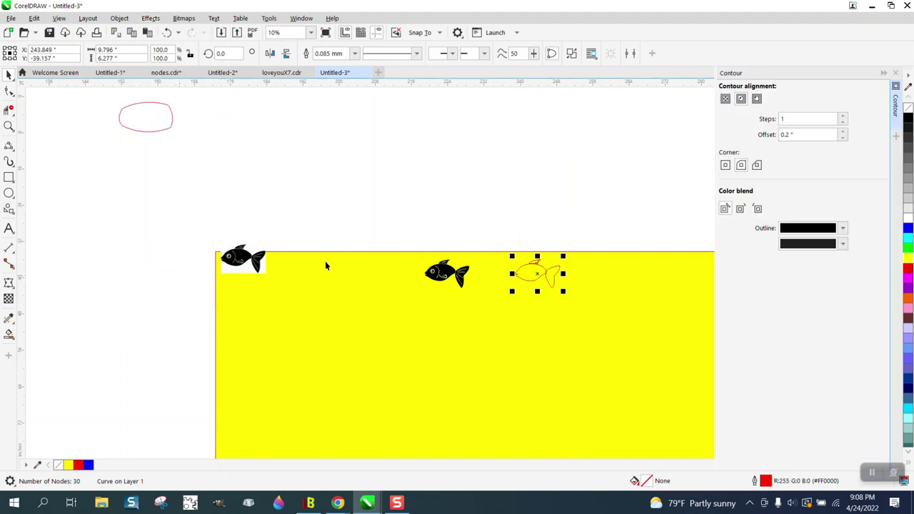
pyautogui.click(757, 99)
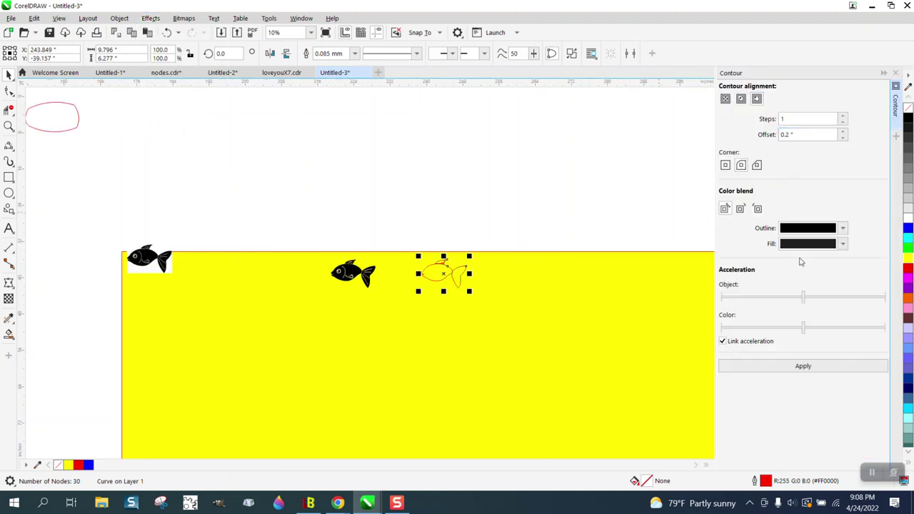
pyautogui.click(805, 367)
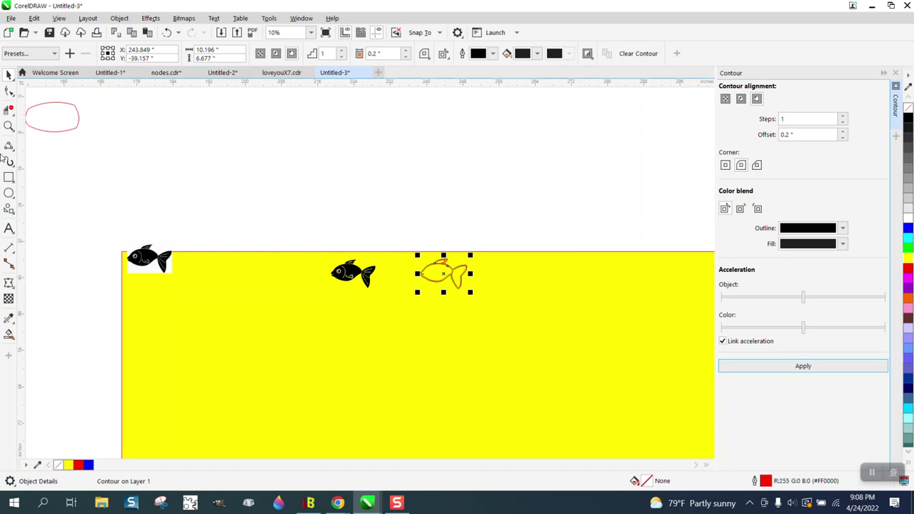
# - Zoom in and break the contour apart so the outer curve becomes its own object
pyautogui.click(9, 125)
pyautogui.moveTo(416, 241); pyautogui.dragTo(520, 302)
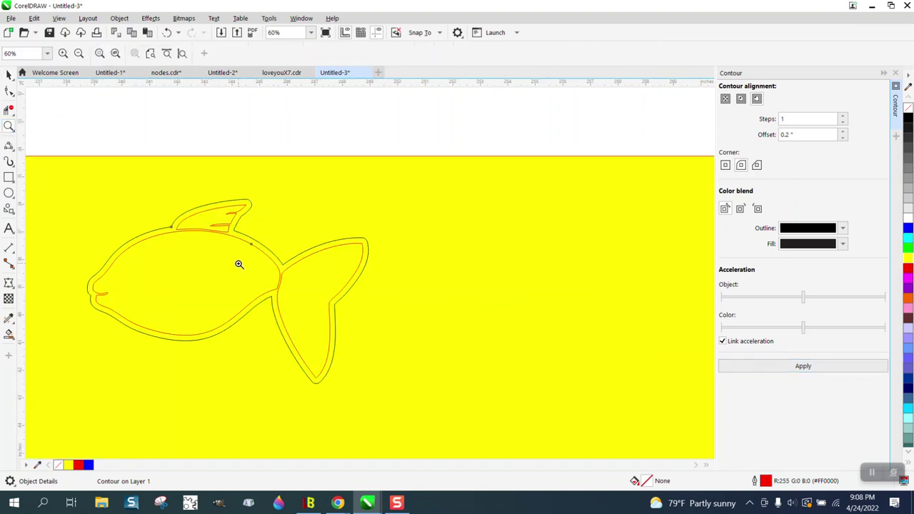
pyautogui.click(9, 74)
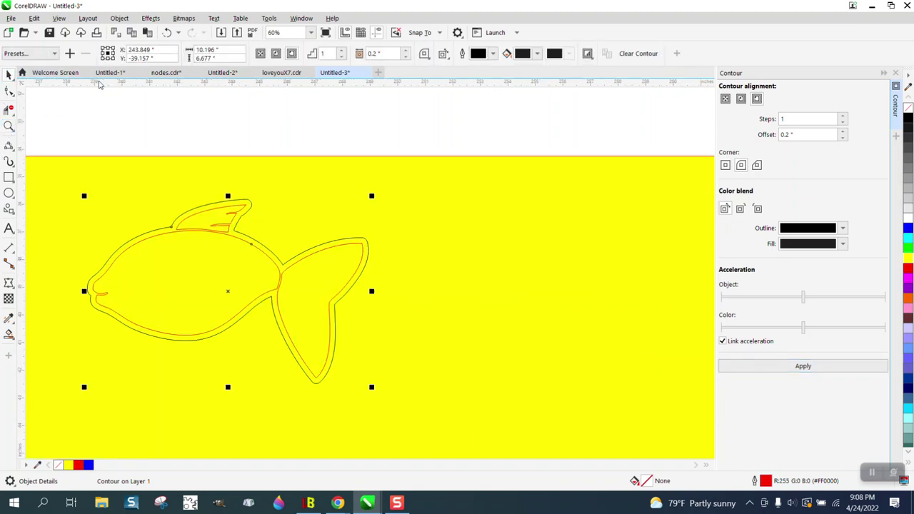
pyautogui.click(119, 18)
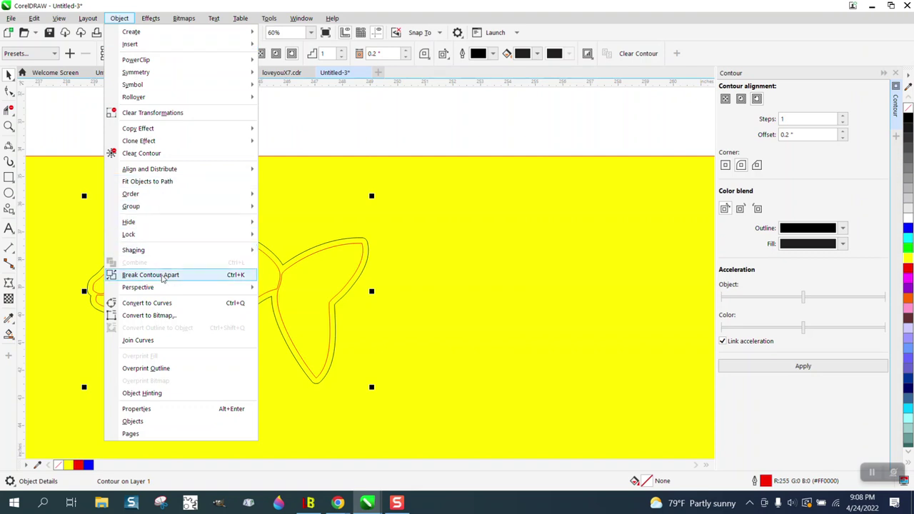
pyautogui.click(161, 275)
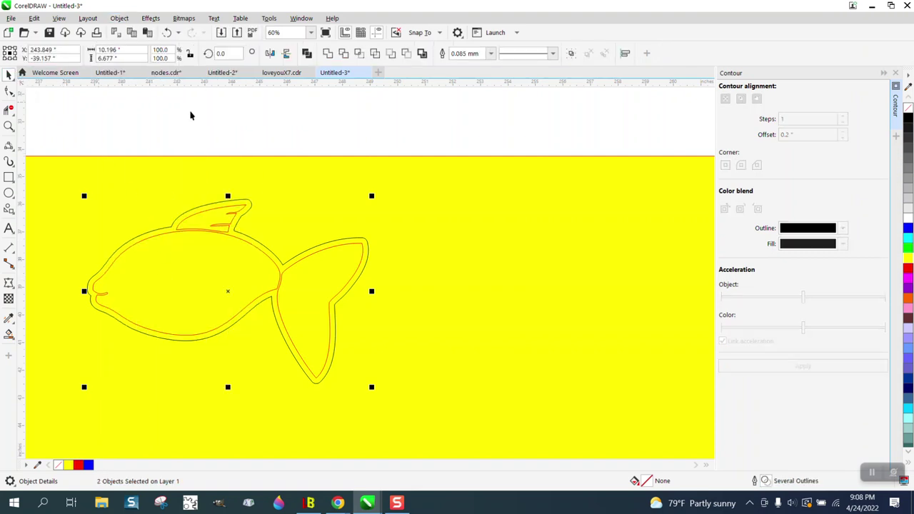
pyautogui.click(239, 119)
# - Move the outer fish curve right and apply a 0.2-inch Inside contour to it
pyautogui.click(251, 208)
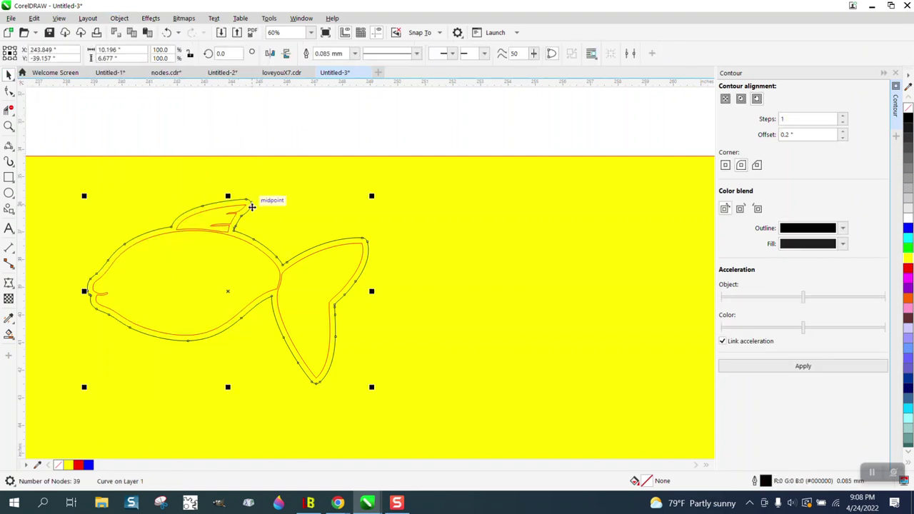
pyautogui.hotkey('shift', 'Right')
pyautogui.scroll(-3, 271, 224)
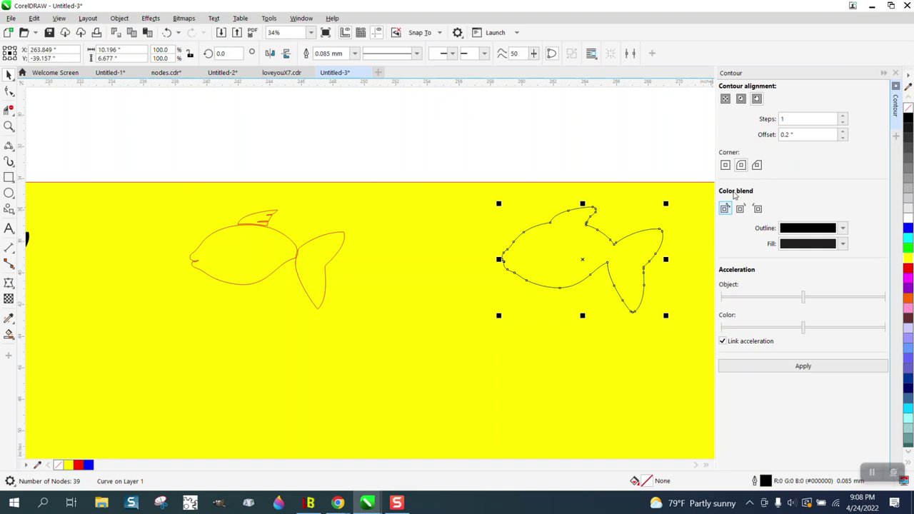
pyautogui.click(740, 99)
pyautogui.click(801, 135)
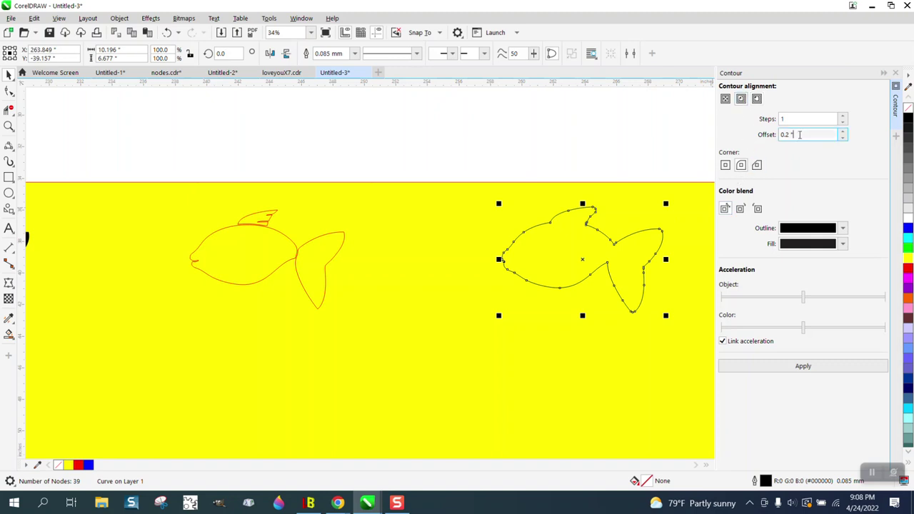
pyautogui.click(805, 366)
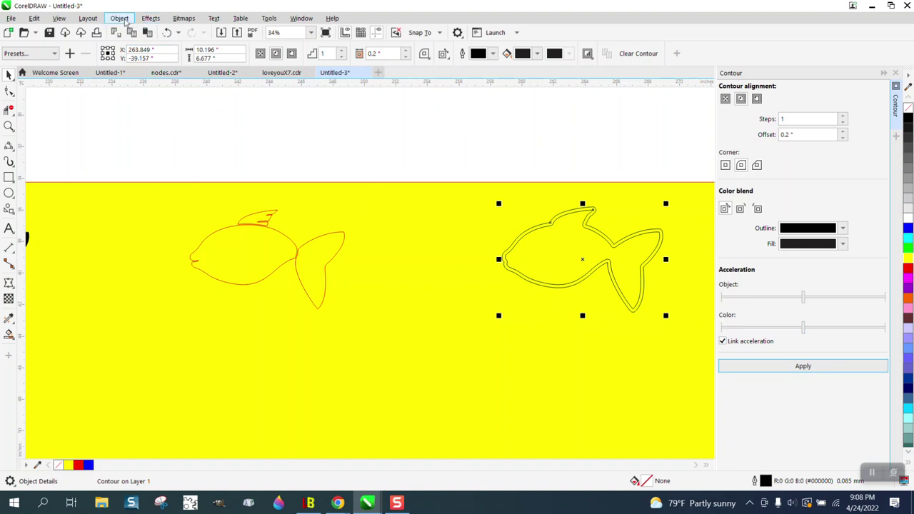
# - Break the inside contour apart and move the inner curve down
pyautogui.click(119, 18)
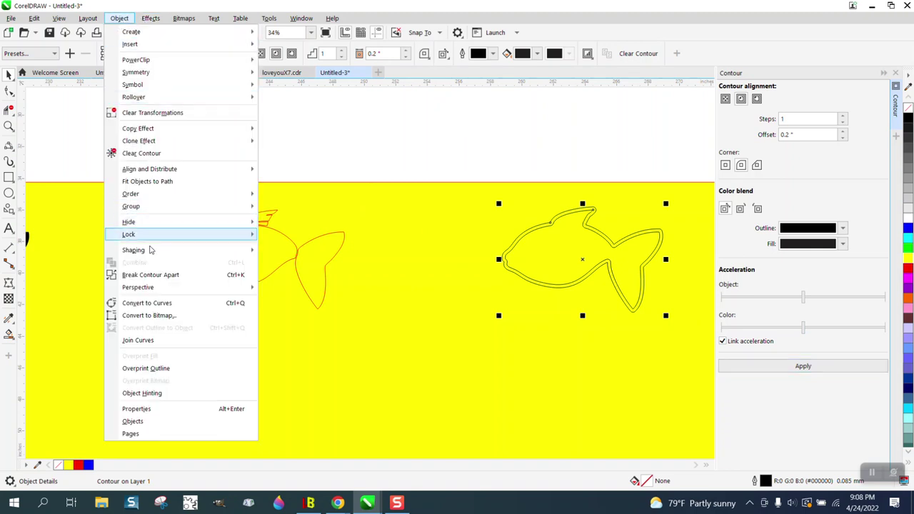
pyautogui.click(159, 276)
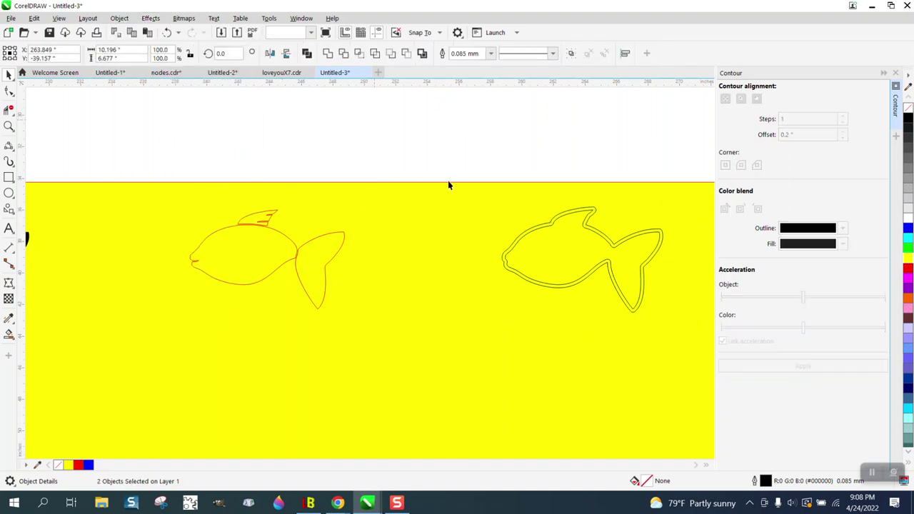
pyautogui.click(539, 258)
pyautogui.press('Down')
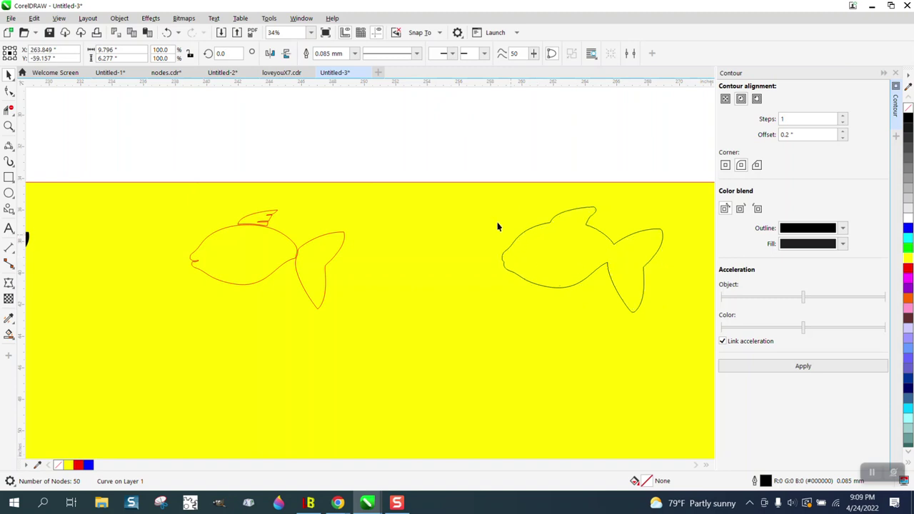
# - Move the inner fish curve near the top and zoom in on the fish outline
pyautogui.scroll(-3, 489, 203)
pyautogui.moveTo(488, 314); pyautogui.dragTo(521, 201)
pyautogui.scroll(-2, 476, 208)
pyautogui.click(9, 127)
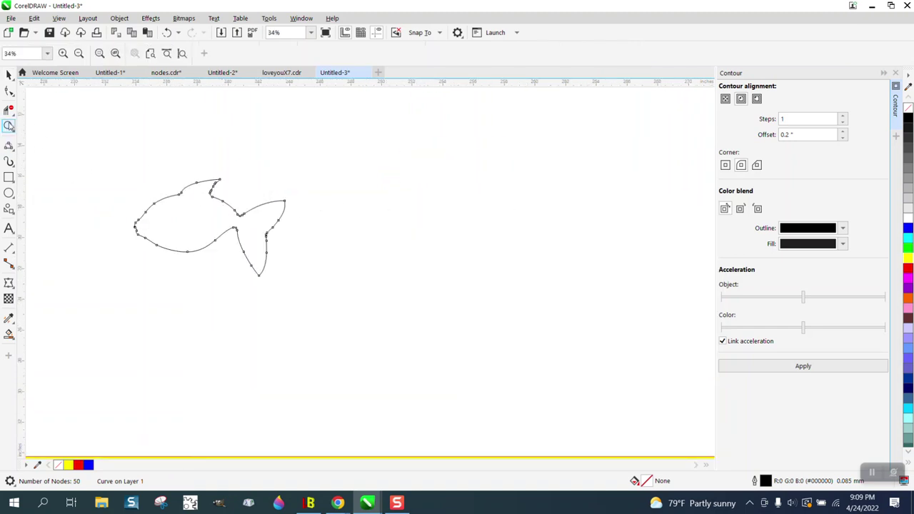
pyautogui.moveTo(127, 159); pyautogui.dragTo(366, 294)
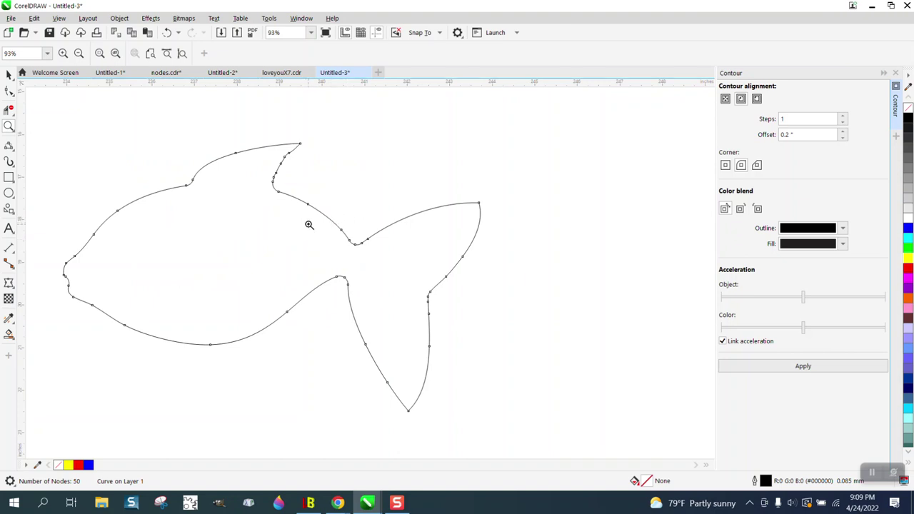
pyautogui.scroll(-2, 311, 221)
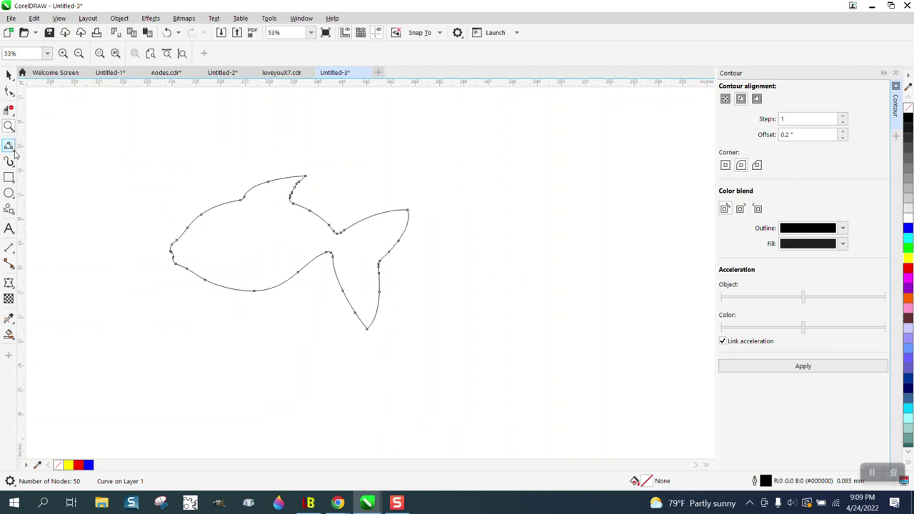
# - Draw an ellipse in the fish body, enlarging it to about 105% and stretching it over the belly
pyautogui.click(8, 193)
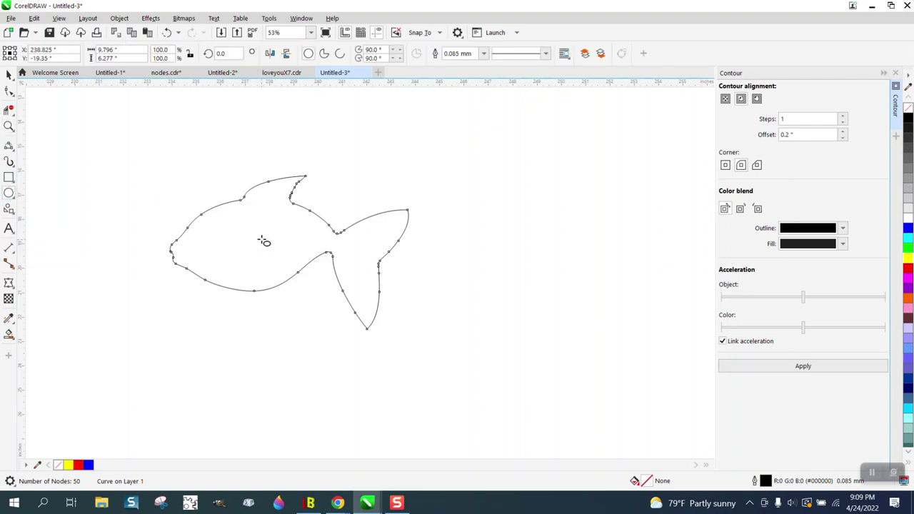
pyautogui.moveTo(265, 241)
pyautogui.mouseDown()
pyautogui.moveTo(235, 249)
pyautogui.moveTo(190, 292)
pyautogui.moveTo(198, 280)
pyautogui.mouseUp()
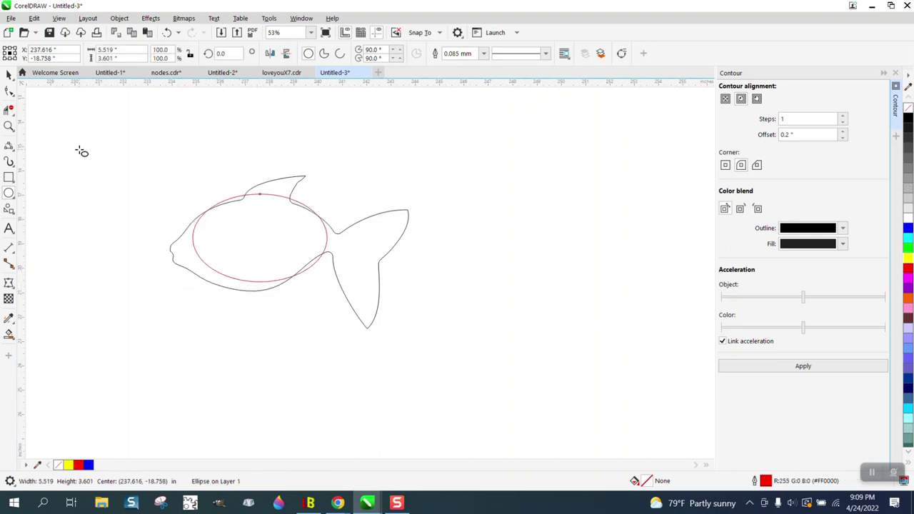
pyautogui.click(9, 76)
pyautogui.moveTo(265, 242); pyautogui.dragTo(251, 243)
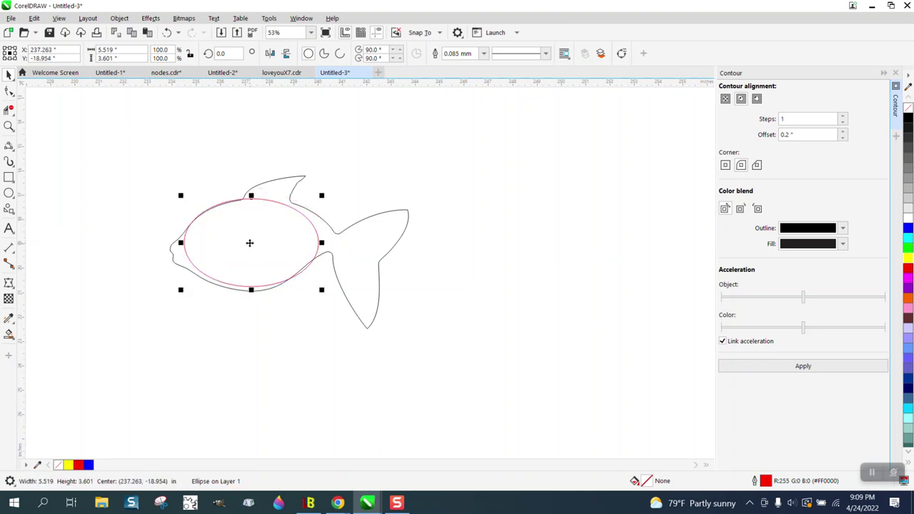
pyautogui.moveTo(326, 200); pyautogui.dragTo(333, 191)
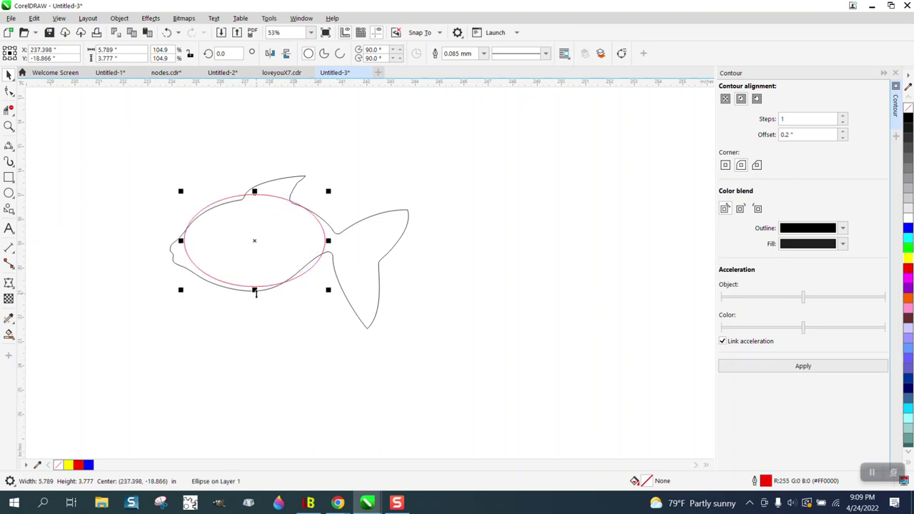
pyautogui.moveTo(254, 291); pyautogui.dragTo(254, 302)
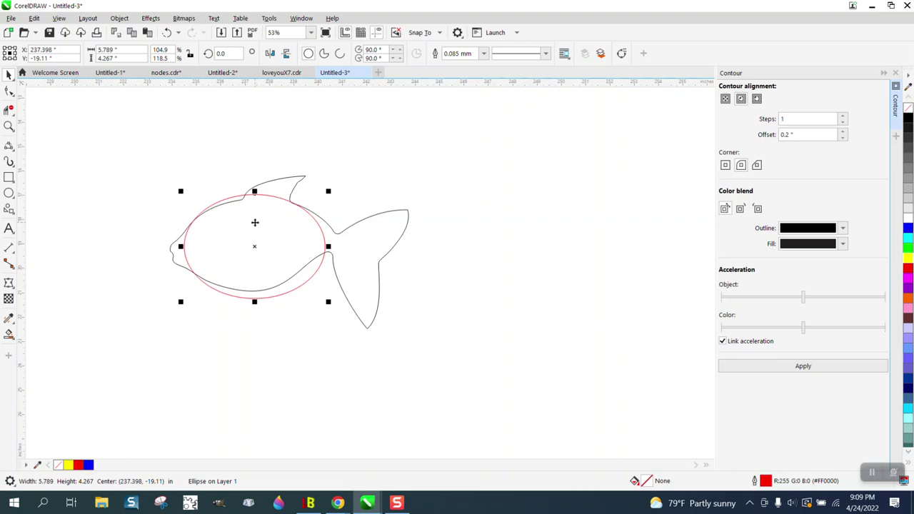
pyautogui.click(9, 333)
# - Smart Fill the ellipse-body overlap, move it aside, remove its fill and make its outline red
pyautogui.click(230, 260)
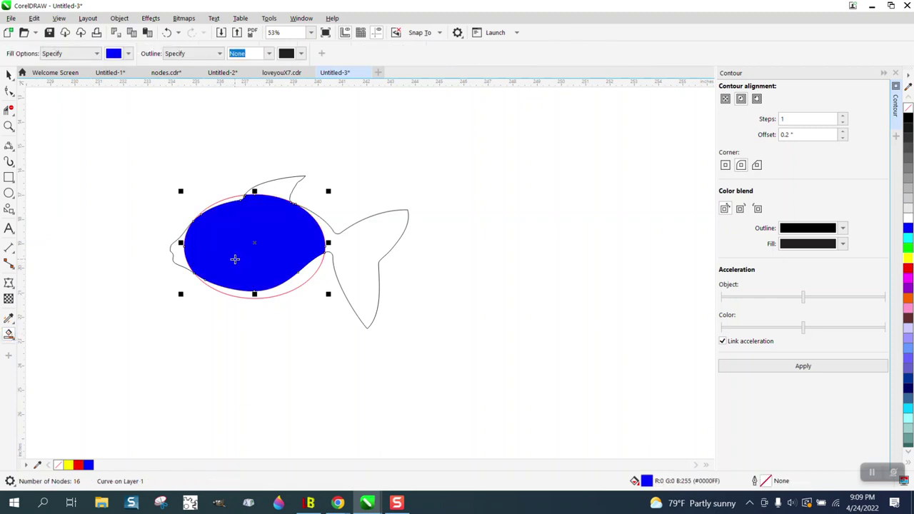
pyautogui.press('p')
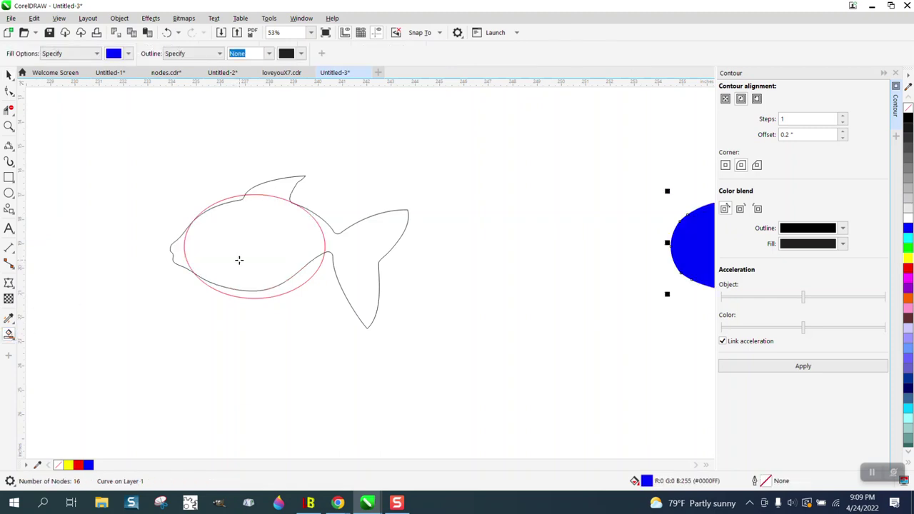
pyautogui.scroll(-1, 237, 260)
pyautogui.click(909, 116)
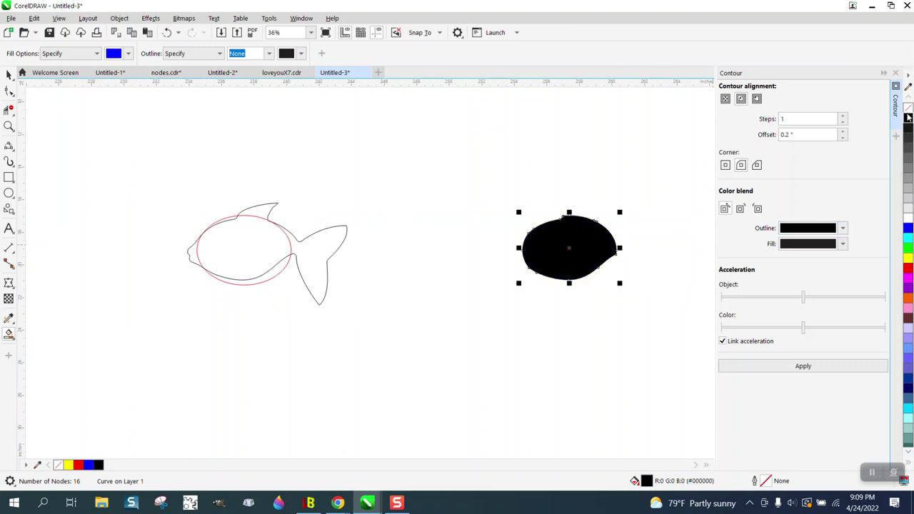
pyautogui.click(909, 107)
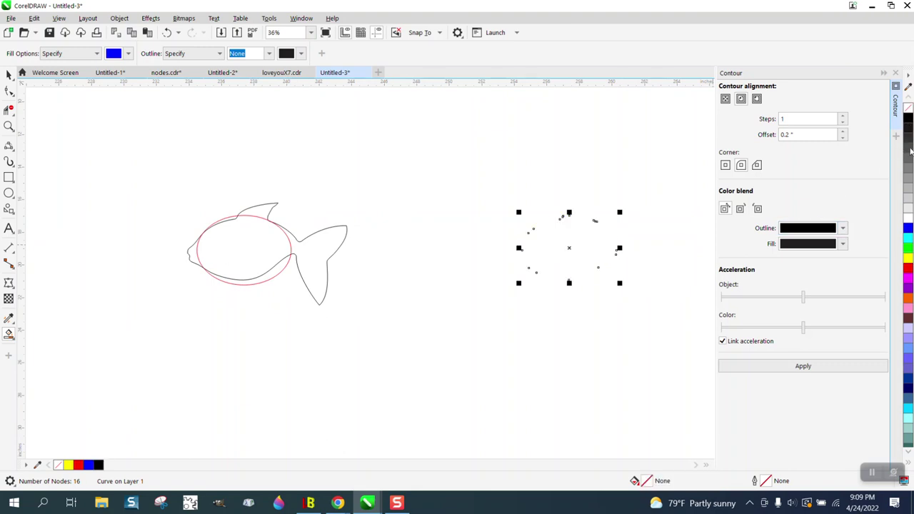
pyautogui.rightClick(909, 269)
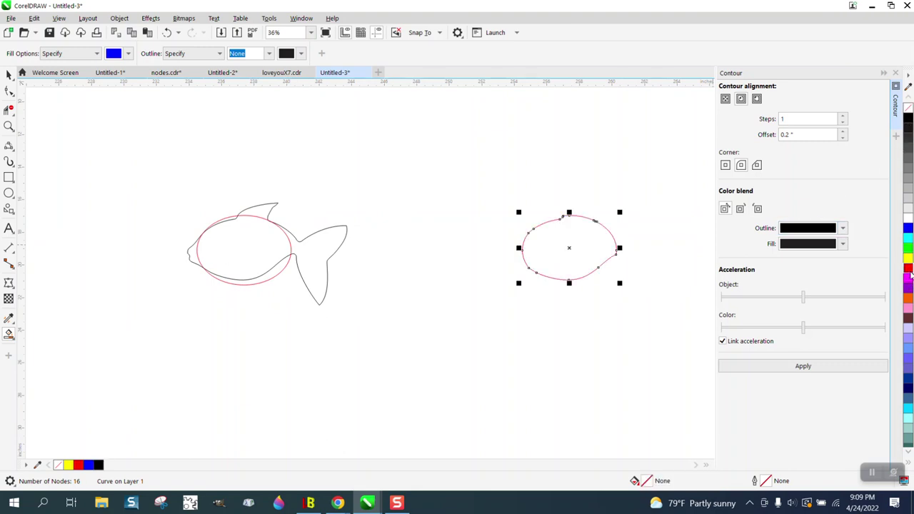
# - Apply an Inside contour to the shape, break it apart, and select the inner outline
pyautogui.click(741, 99)
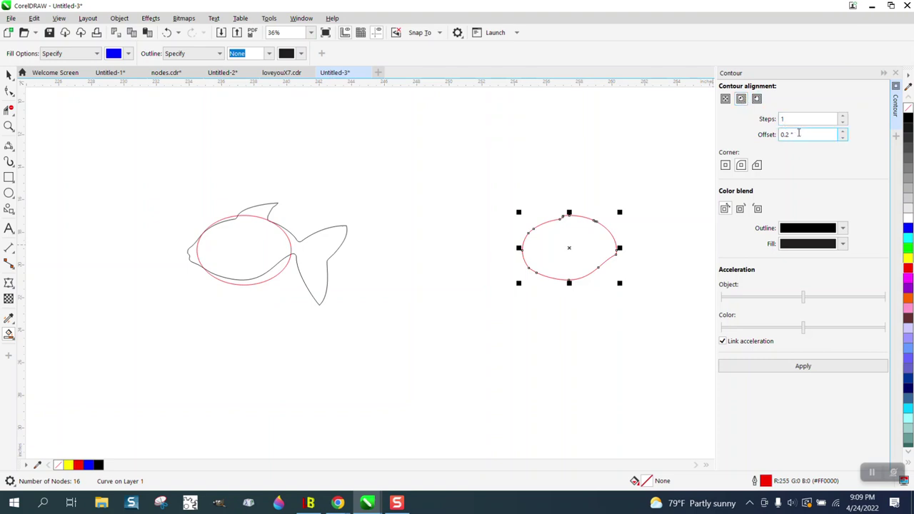
pyautogui.click(803, 366)
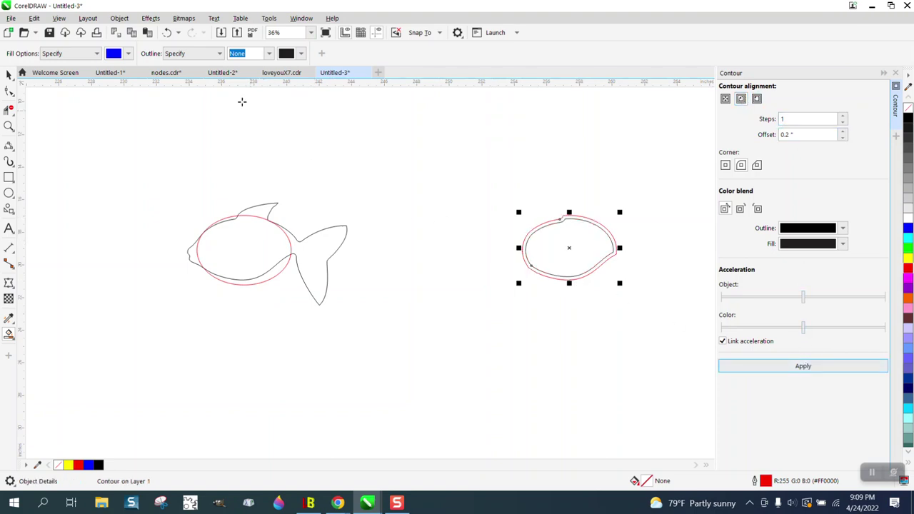
pyautogui.click(119, 18)
pyautogui.click(200, 275)
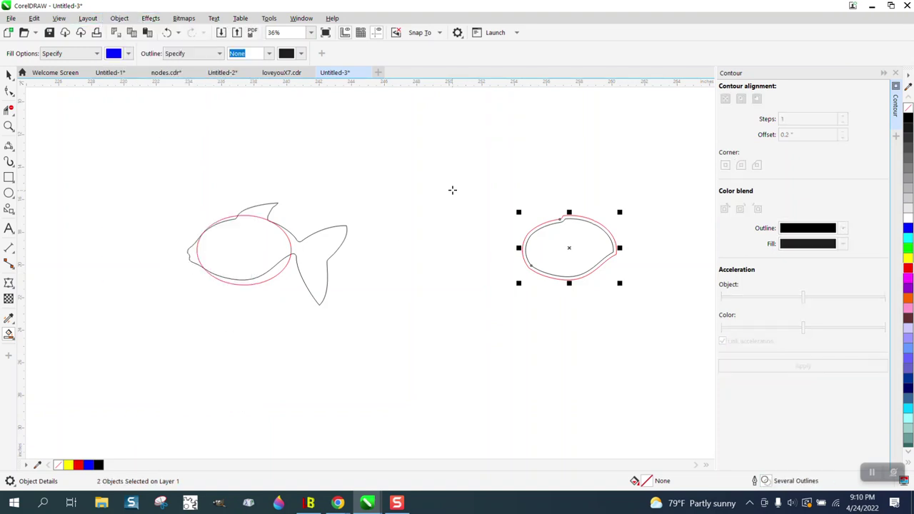
pyautogui.click(9, 74)
pyautogui.click(526, 230)
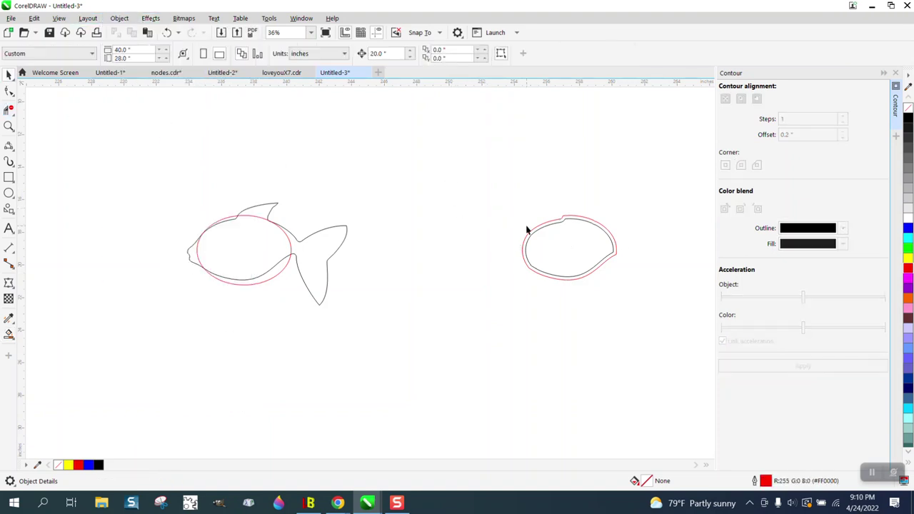
pyautogui.click(567, 246)
# - Type the text FISH on the canvas and set its font to Hobo BT
pyautogui.scroll(-1, 625, 270)
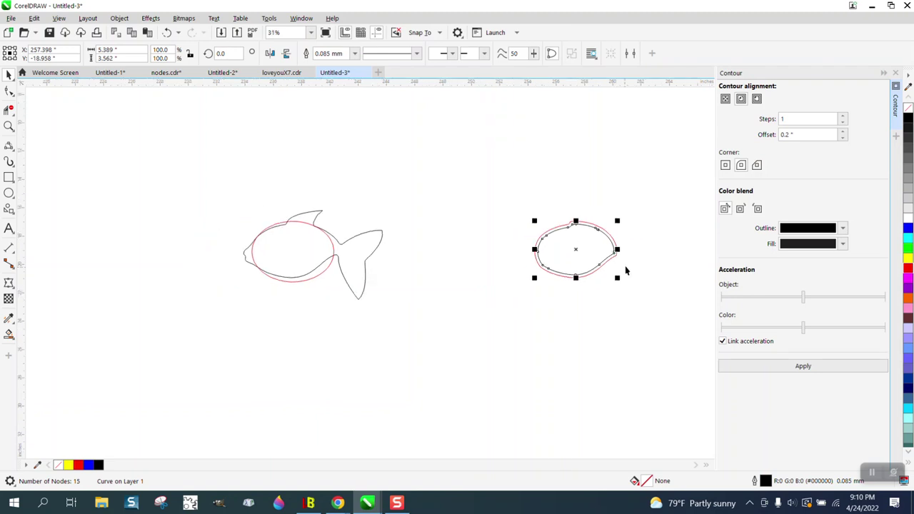
pyautogui.scroll(-5, 626, 268)
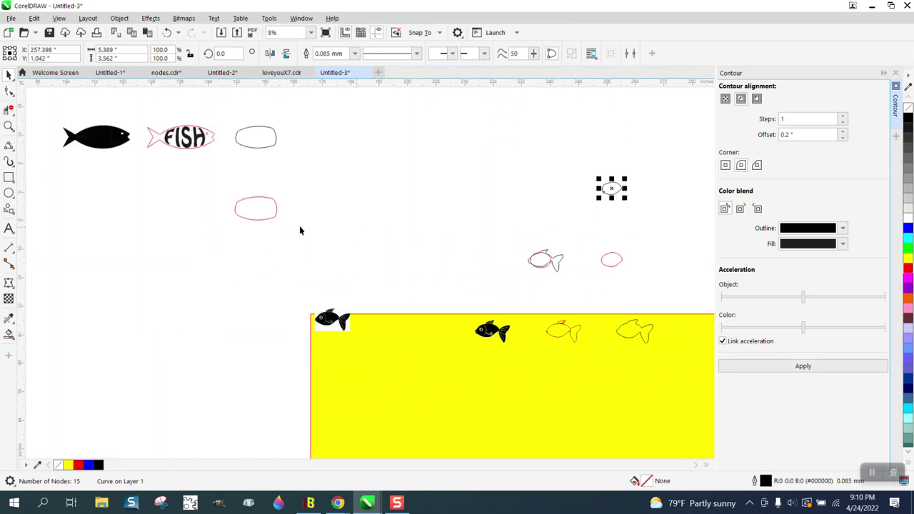
pyautogui.click(9, 229)
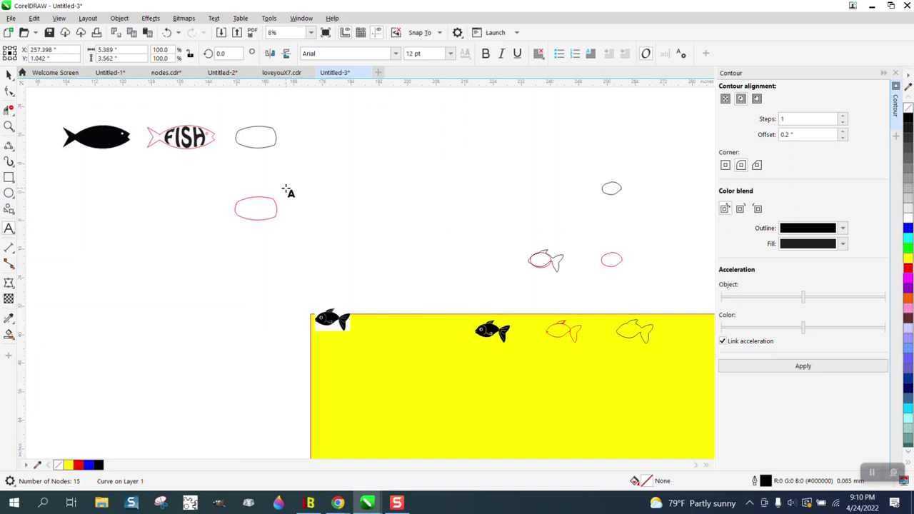
pyautogui.click(520, 160)
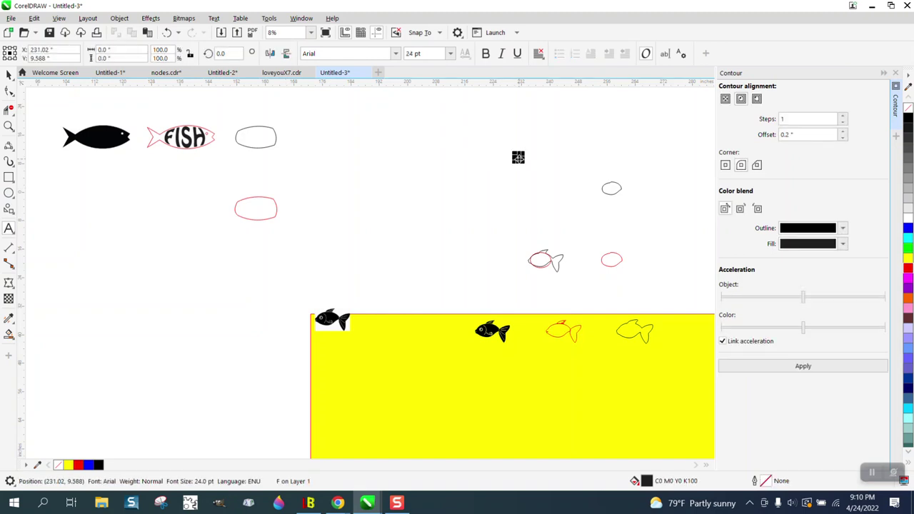
pyautogui.write('FISH')
pyautogui.click(391, 57)
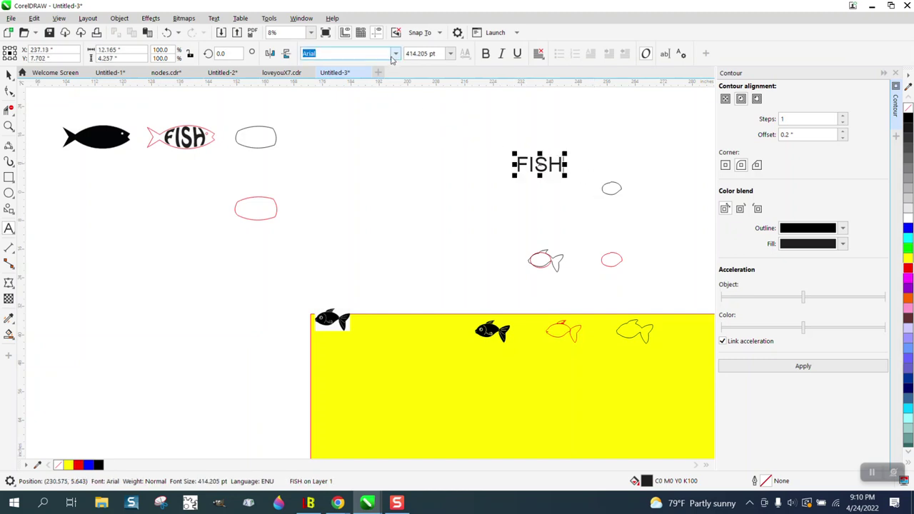
pyautogui.click(395, 54)
pyautogui.click(335, 87)
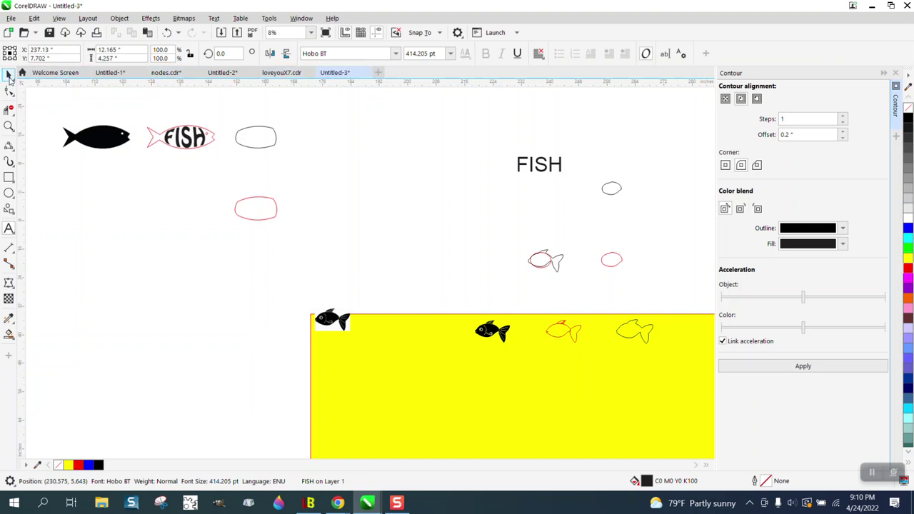
# - Confirm Hobo BT on FISH, move it just above the blob, zoom in, and close the Contour docker
pyautogui.click(8, 77)
pyautogui.click(395, 54)
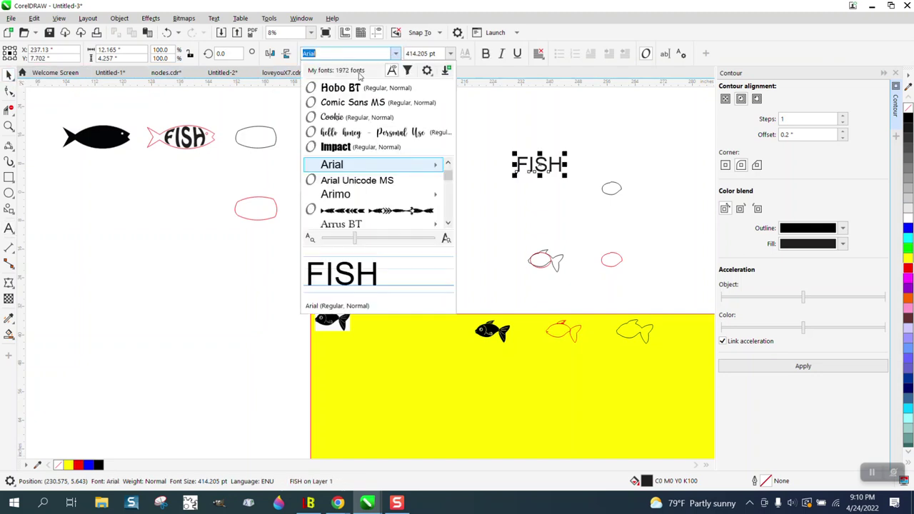
pyautogui.click(353, 88)
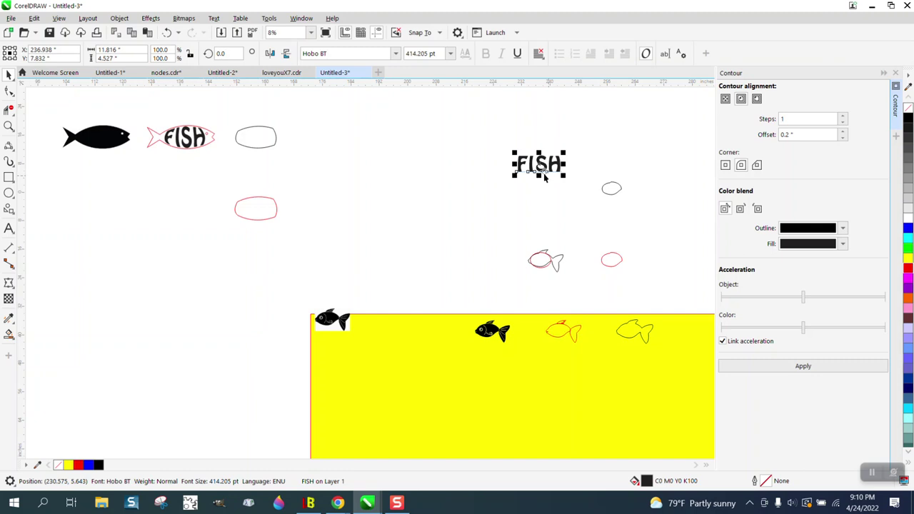
pyautogui.moveTo(544, 178); pyautogui.dragTo(607, 178)
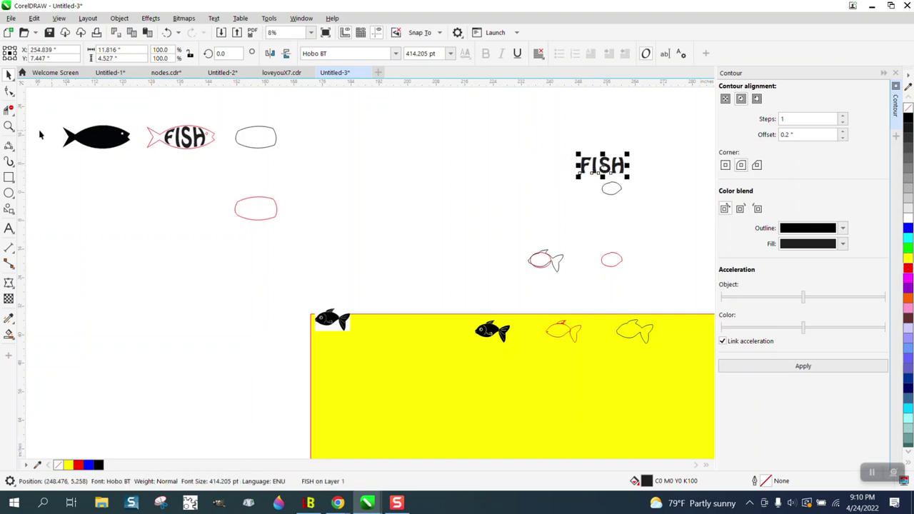
pyautogui.click(9, 125)
pyautogui.moveTo(582, 170); pyautogui.dragTo(652, 202)
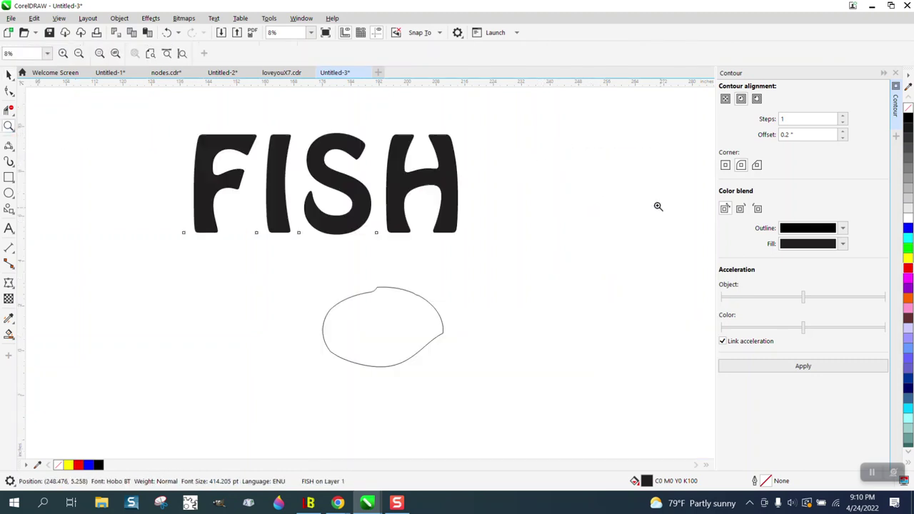
pyautogui.click(8, 75)
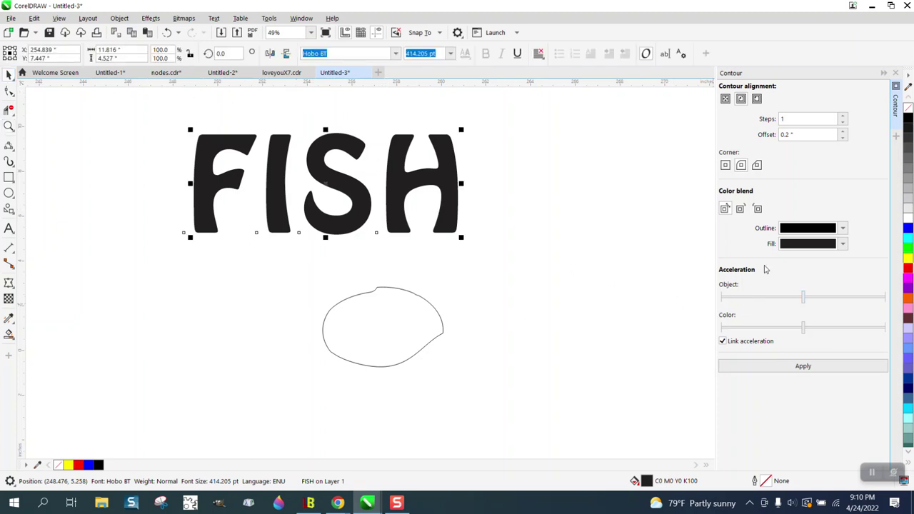
pyautogui.click(897, 74)
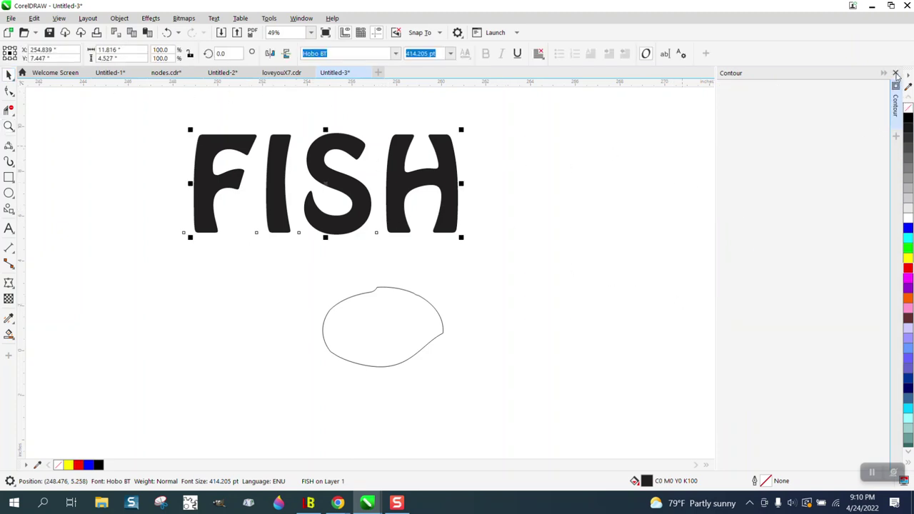
# - Envelope FISH to the blob's outline, then undo that envelope
pyautogui.click(120, 18)
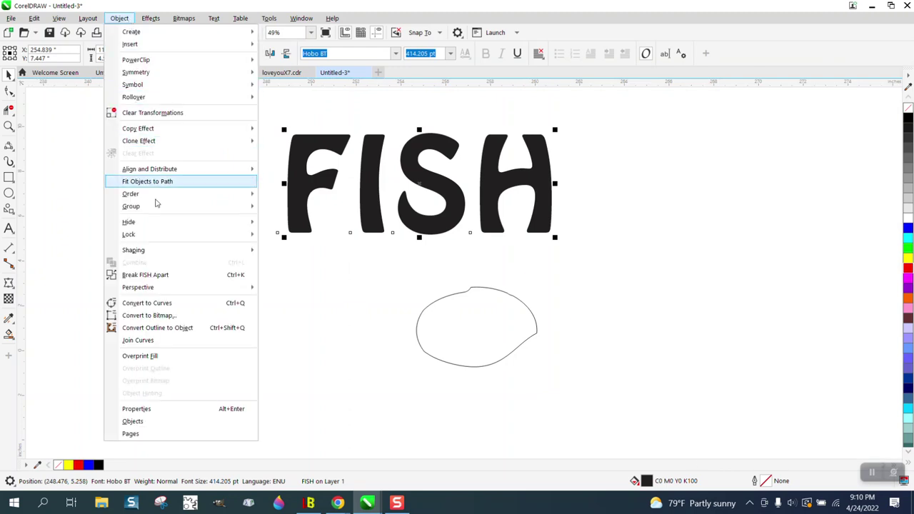
pyautogui.click(119, 18)
pyautogui.click(151, 17)
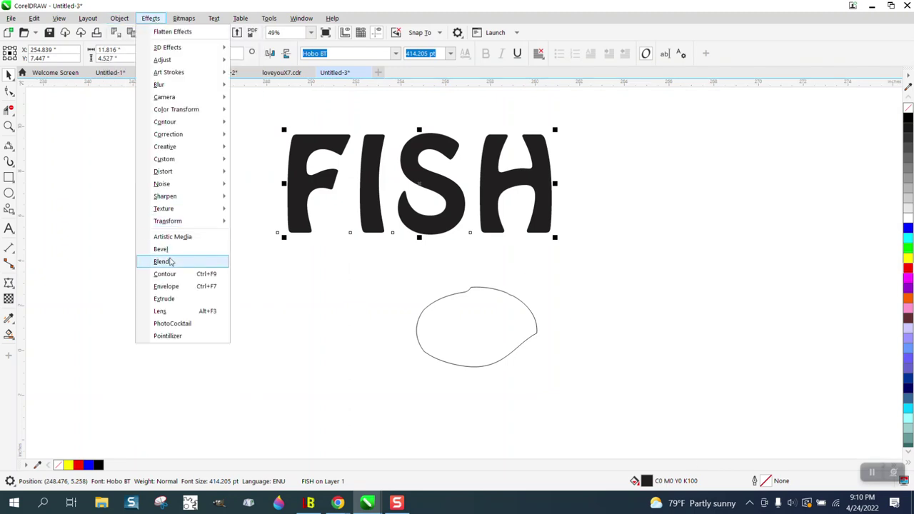
pyautogui.click(172, 286)
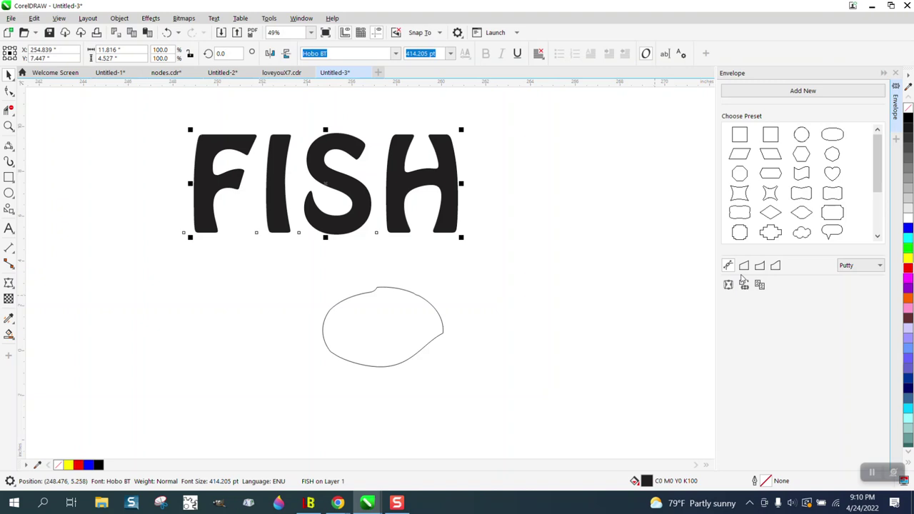
pyautogui.click(385, 315)
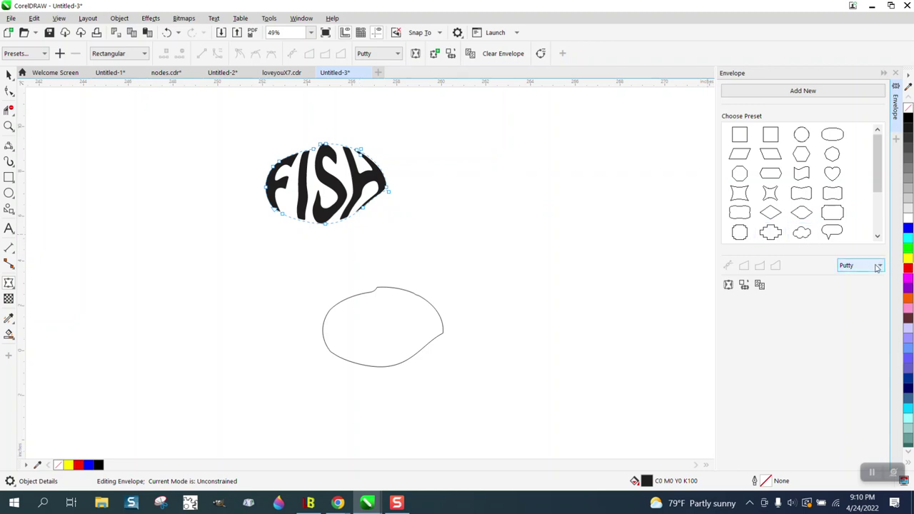
pyautogui.click(166, 32)
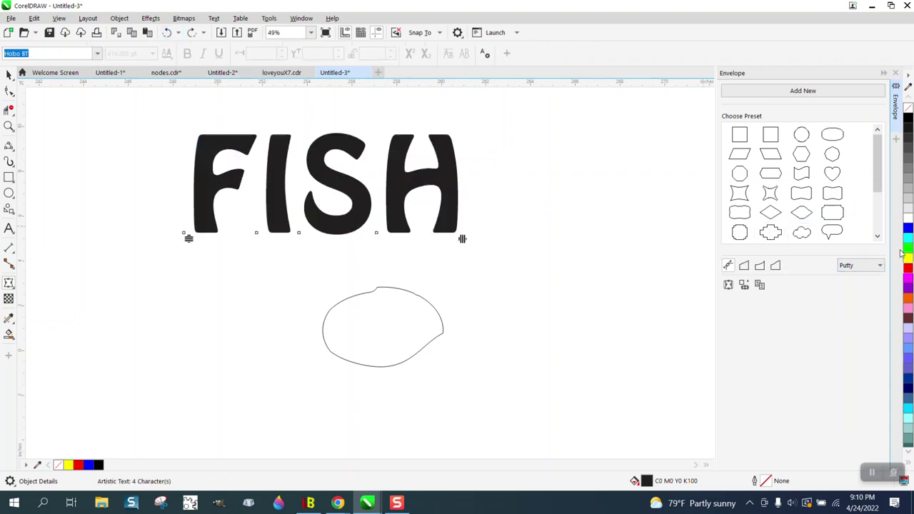
# - Try an Original-mapping envelope from the oval outline on FISH, then undo it
pyautogui.click(880, 265)
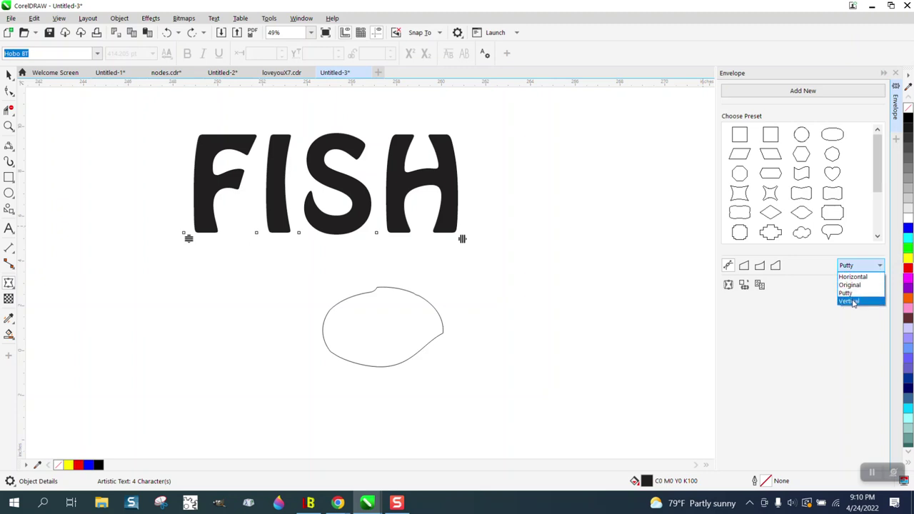
pyautogui.click(854, 285)
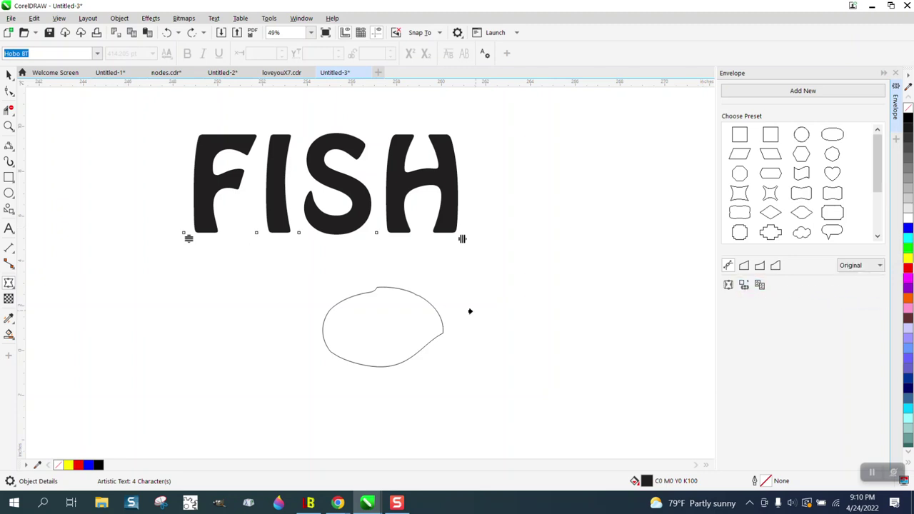
pyautogui.click(395, 320)
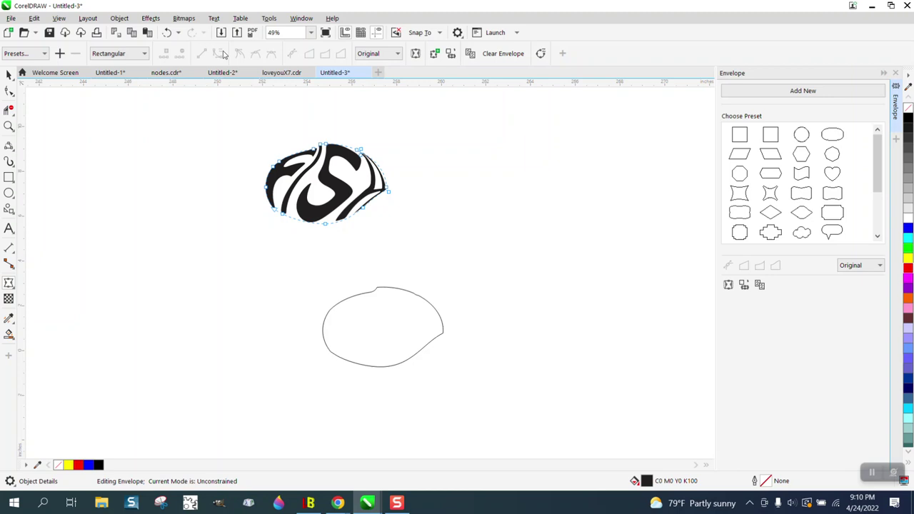
pyautogui.click(167, 33)
# - Envelope FISH from the oval outline using Vertical mapping mode
pyautogui.click(868, 264)
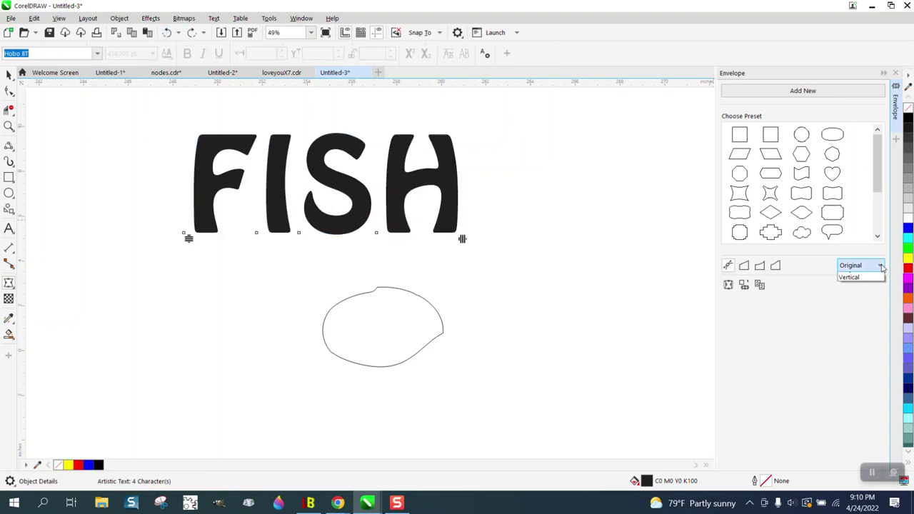
pyautogui.click(849, 301)
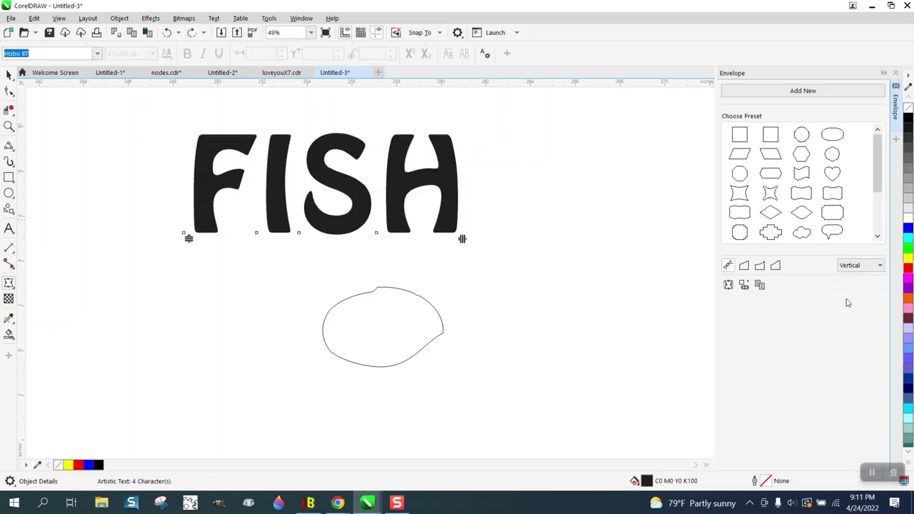
pyautogui.click(744, 286)
pyautogui.click(382, 305)
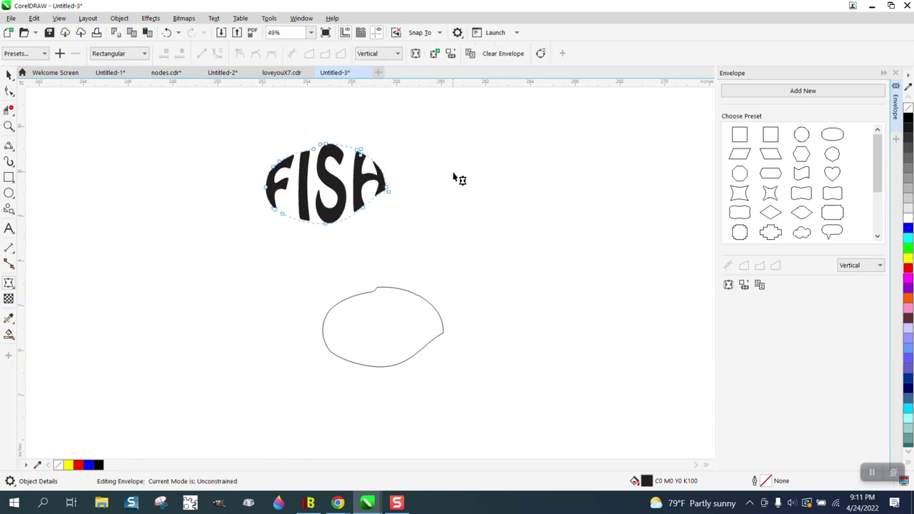
pyautogui.click(8, 74)
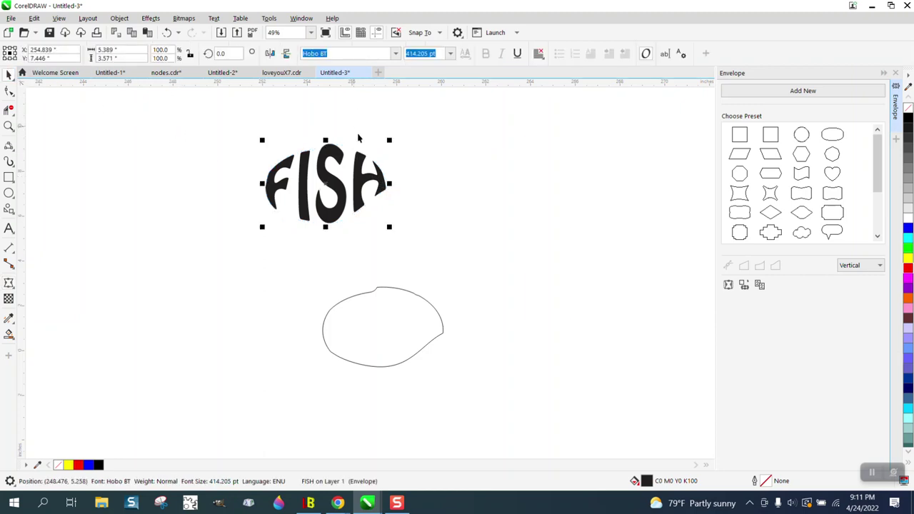
# - Centre the FISH text on the oval outline
pyautogui.keyDown('shift'); pyautogui.click(370, 294); pyautogui.keyUp('shift')
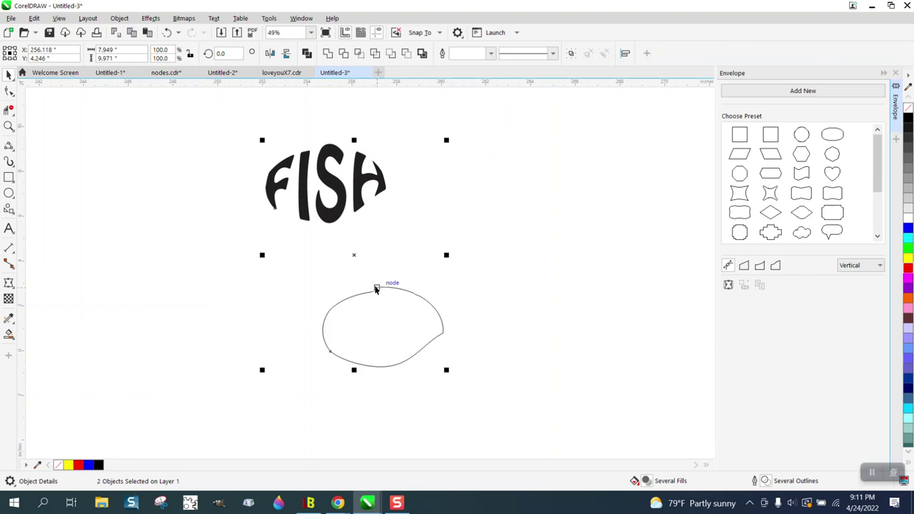
pyautogui.press('c')
pyautogui.press('e')
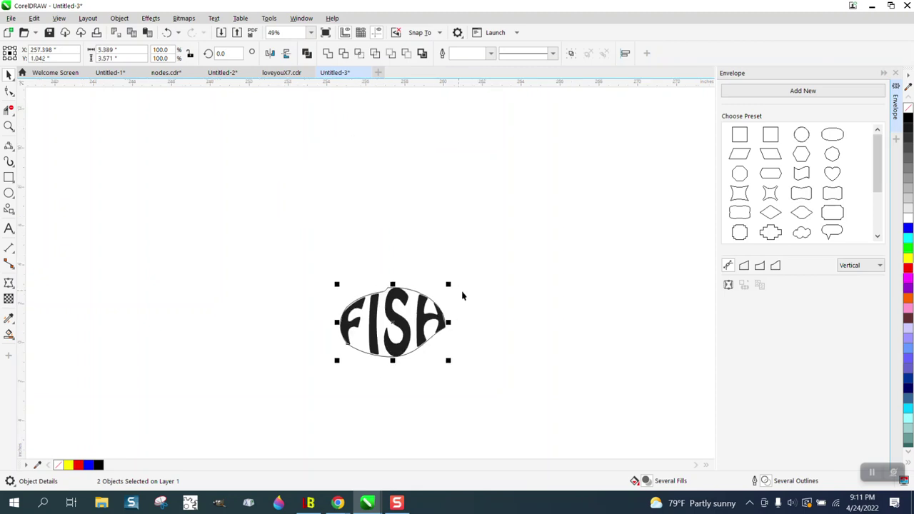
# - Move the red oval out of the fish and nudge FISH into the fish's body
pyautogui.scroll(-4, 475, 294)
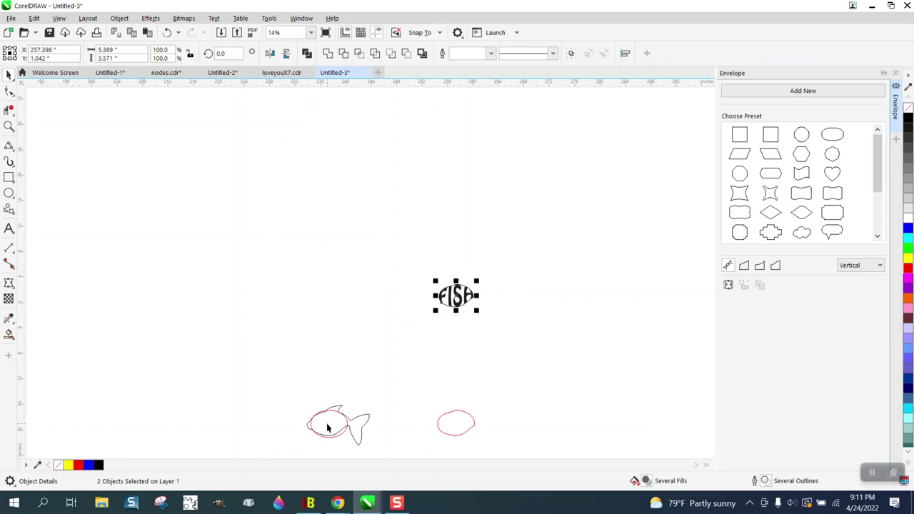
pyautogui.moveTo(328, 428); pyautogui.dragTo(323, 309)
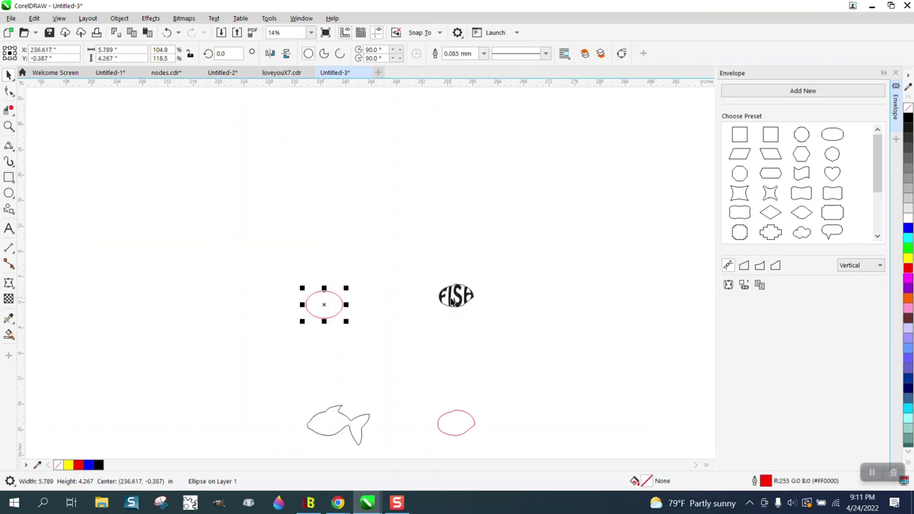
pyautogui.click(452, 300)
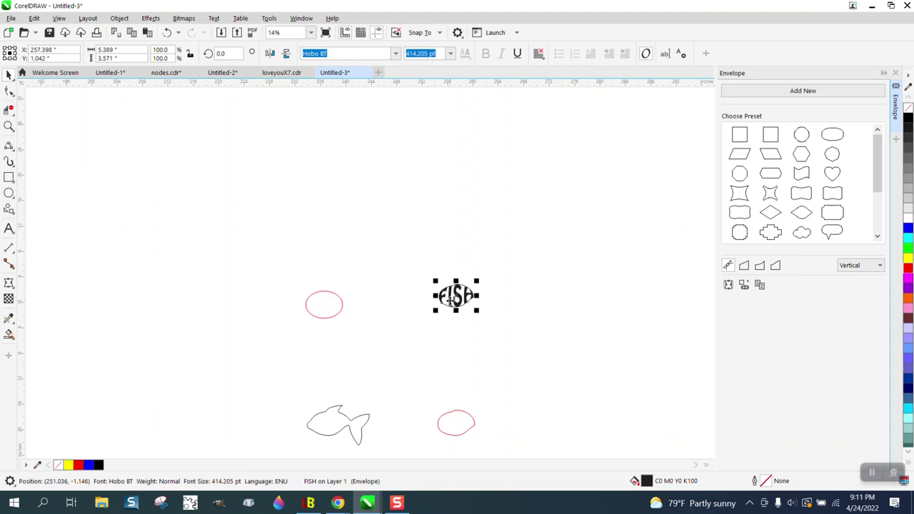
pyautogui.hotkey('shift', 'Down')
pyautogui.hotkey('shift', 'Left')
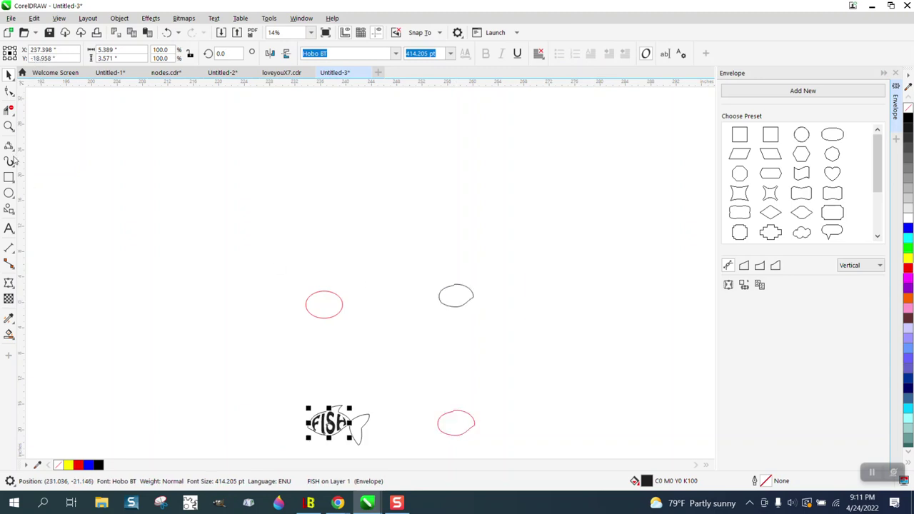
pyautogui.click(9, 125)
# - Zoom onto the S and H and bulge FISH's envelope outward around the H
pyautogui.moveTo(439, 448); pyautogui.dragTo(438, 448)
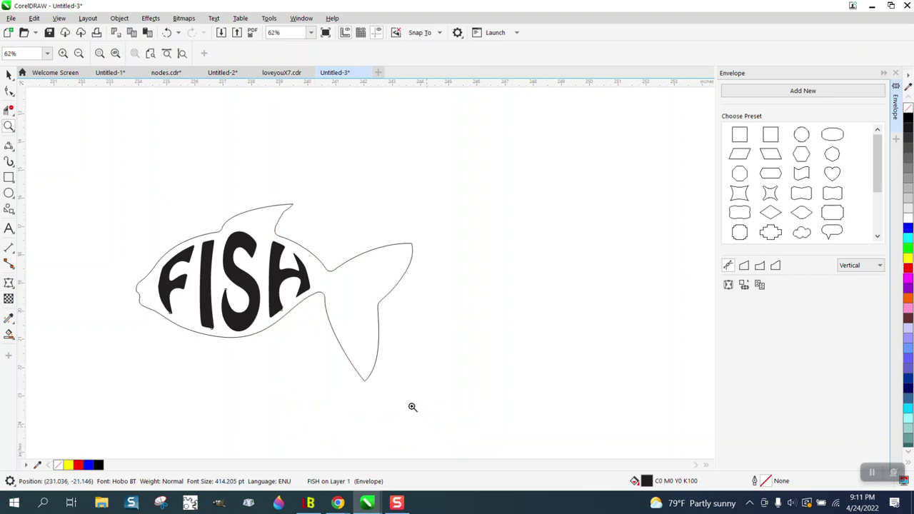
pyautogui.moveTo(237, 218); pyautogui.dragTo(449, 359)
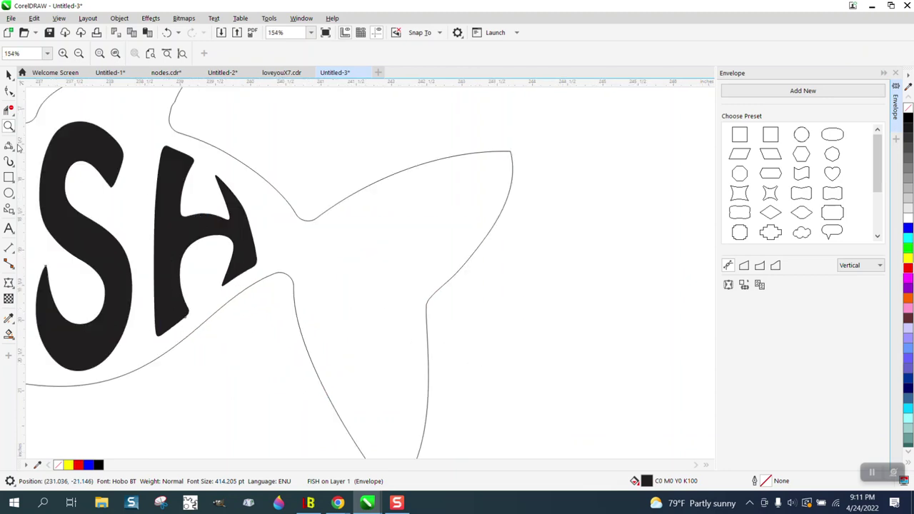
pyautogui.click(9, 283)
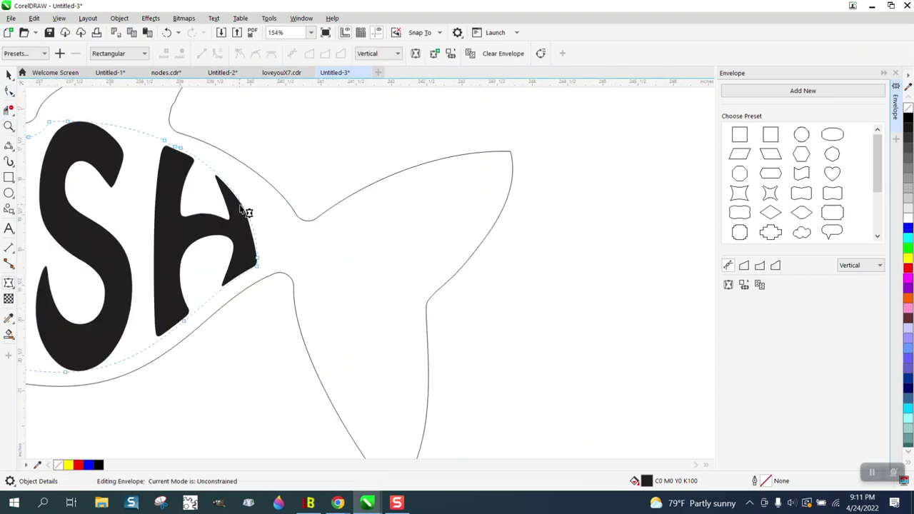
pyautogui.click(247, 214)
pyautogui.scroll(-2, 248, 220)
pyautogui.scroll(-1, 240, 214)
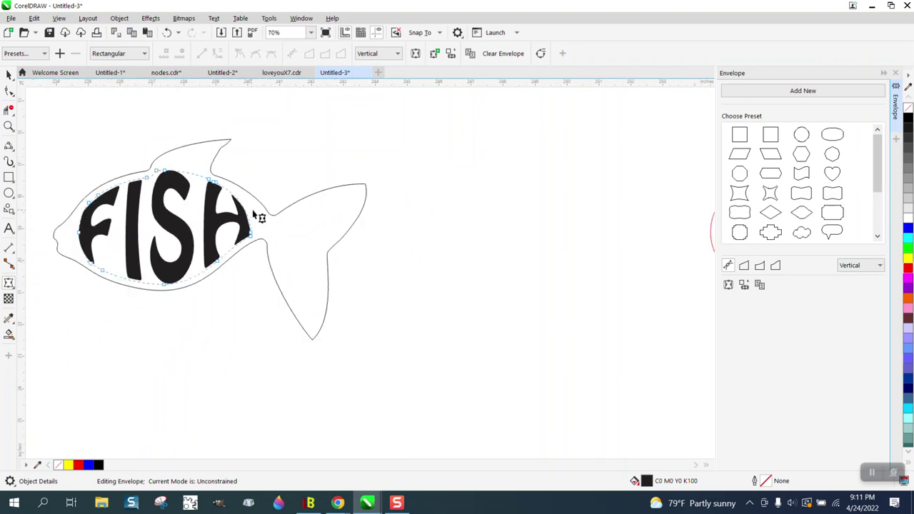
pyautogui.scroll(-1, 254, 214)
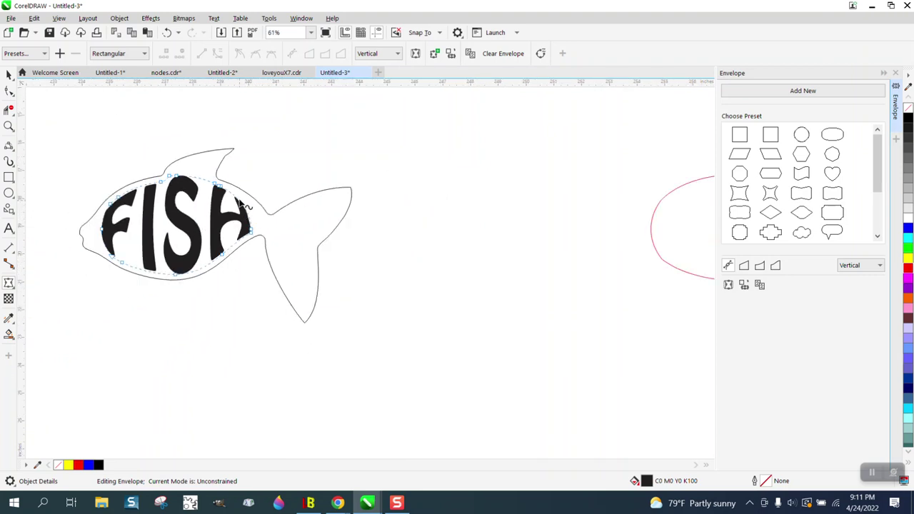
pyautogui.moveTo(237, 202); pyautogui.dragTo(294, 213)
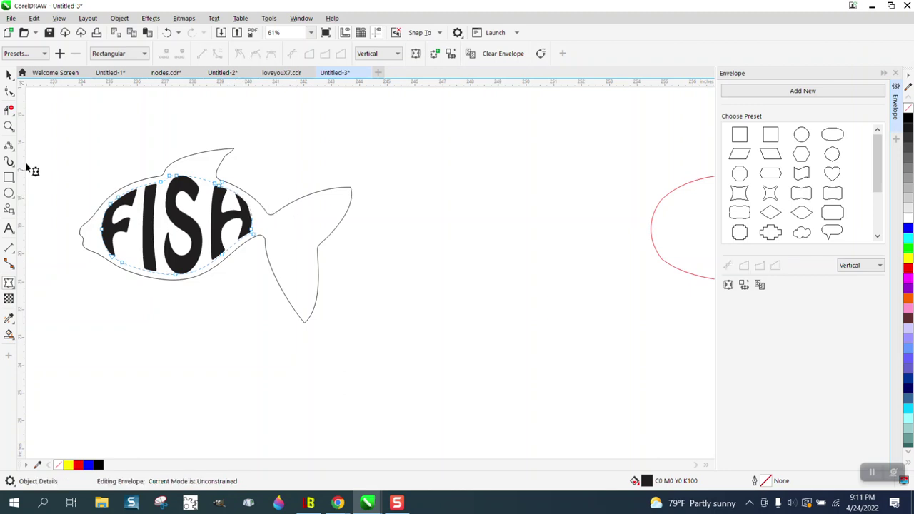
# - Refine the envelope's right edge beside the H to hug the fish's back
pyautogui.click(8, 125)
pyautogui.moveTo(160, 166); pyautogui.dragTo(334, 264)
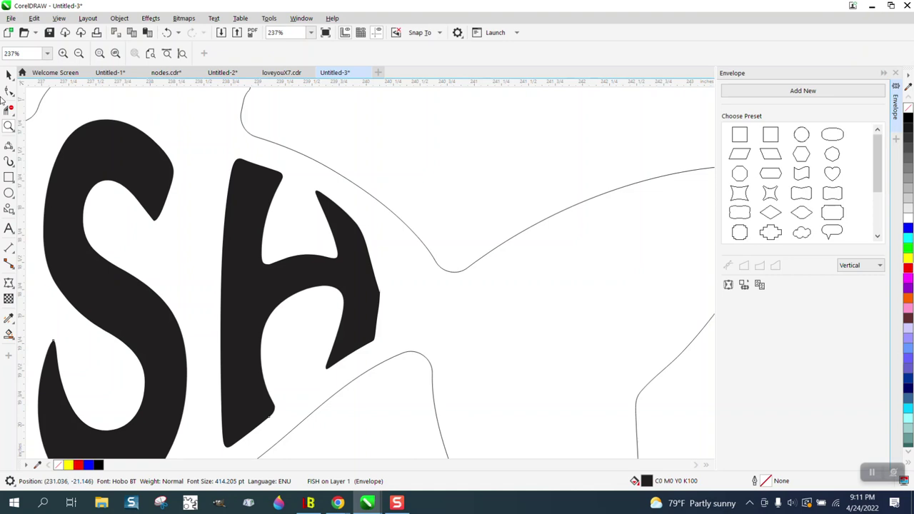
pyautogui.press('space')
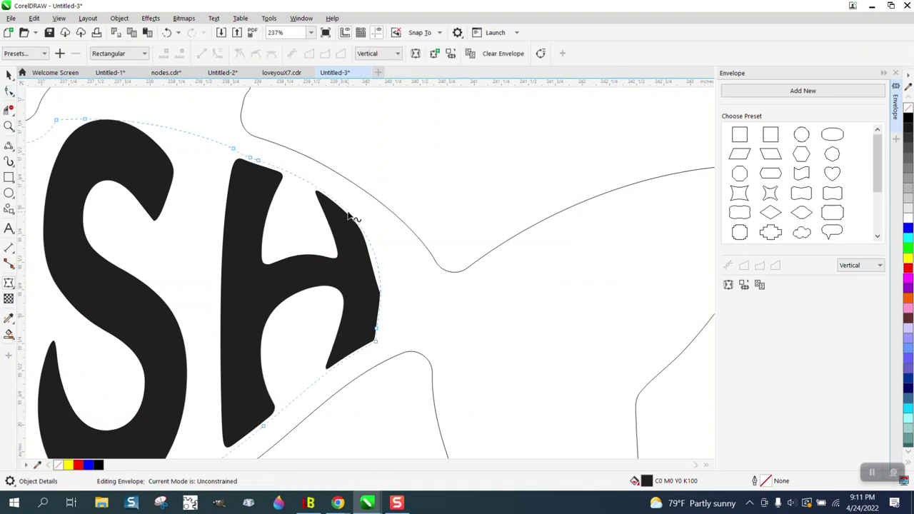
pyautogui.moveTo(350, 216); pyautogui.dragTo(369, 214)
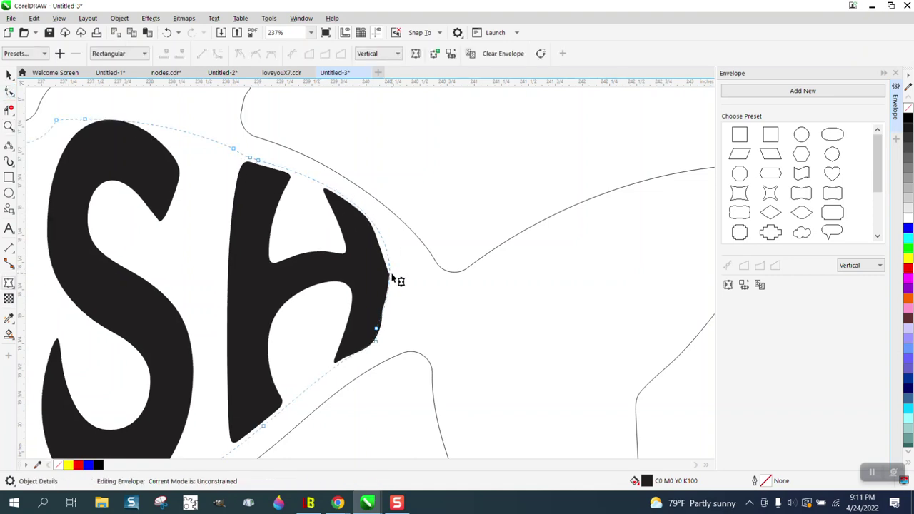
pyautogui.moveTo(392, 278); pyautogui.dragTo(379, 279)
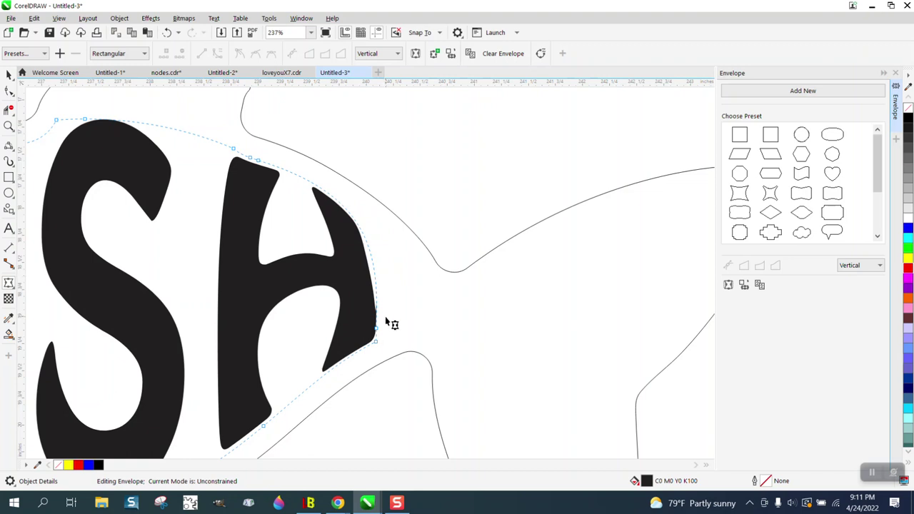
# - Select the FISH text and zoom in on the other fish design
pyautogui.scroll(-6, 385, 317)
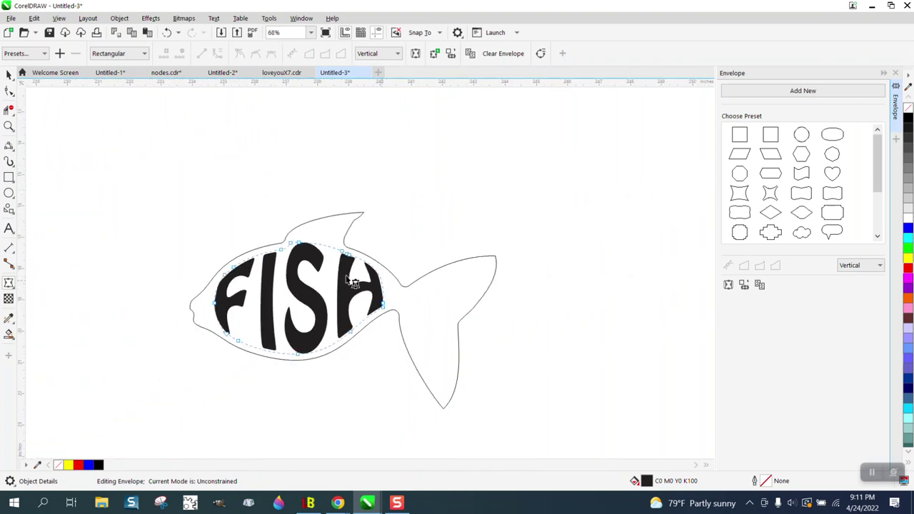
pyautogui.click(8, 74)
pyautogui.scroll(-1, 212, 190)
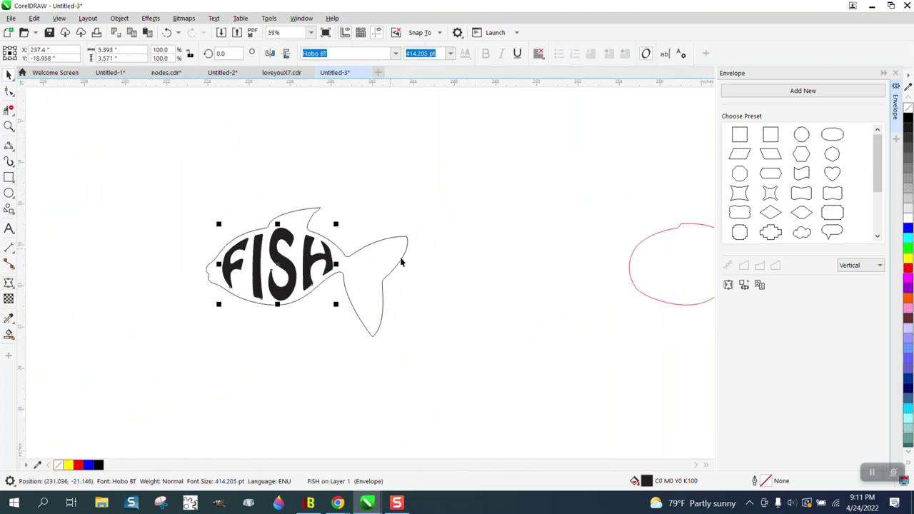
pyautogui.scroll(-6, 401, 263)
pyautogui.scroll(-3, 336, 315)
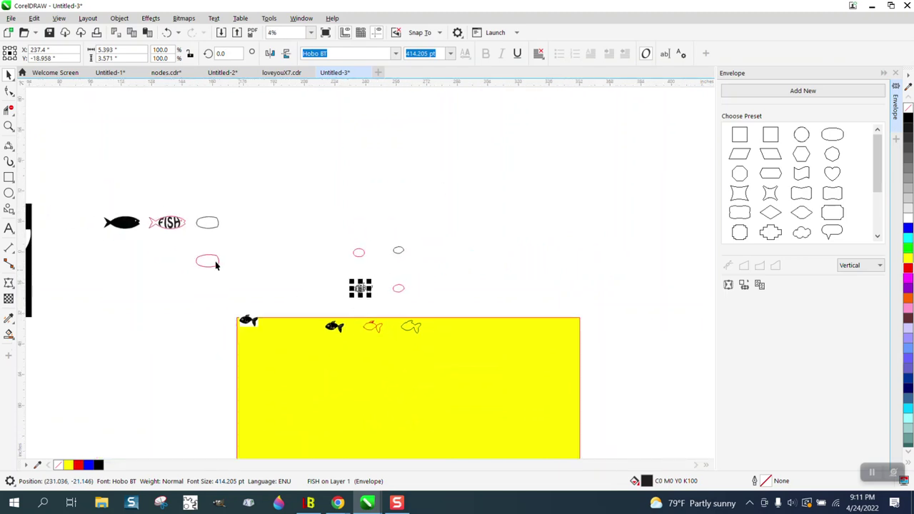
pyautogui.click(8, 127)
pyautogui.moveTo(141, 209); pyautogui.dragTo(227, 236)
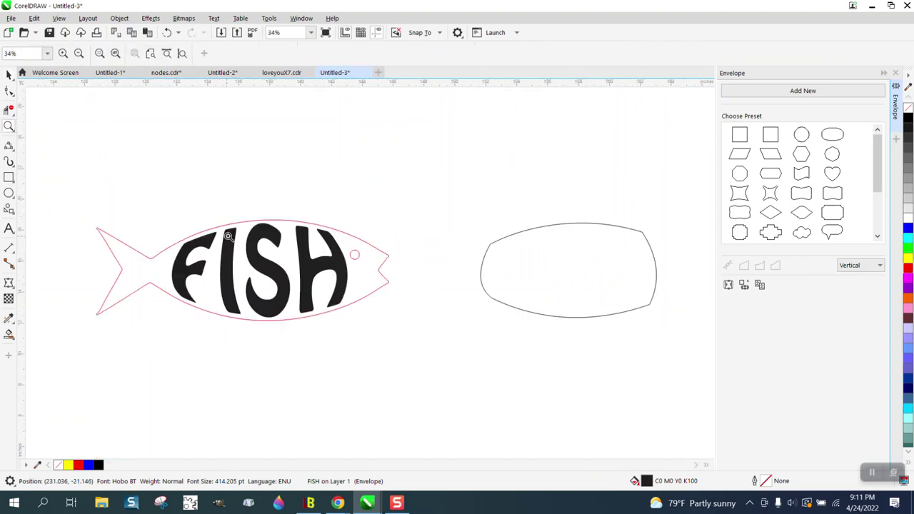